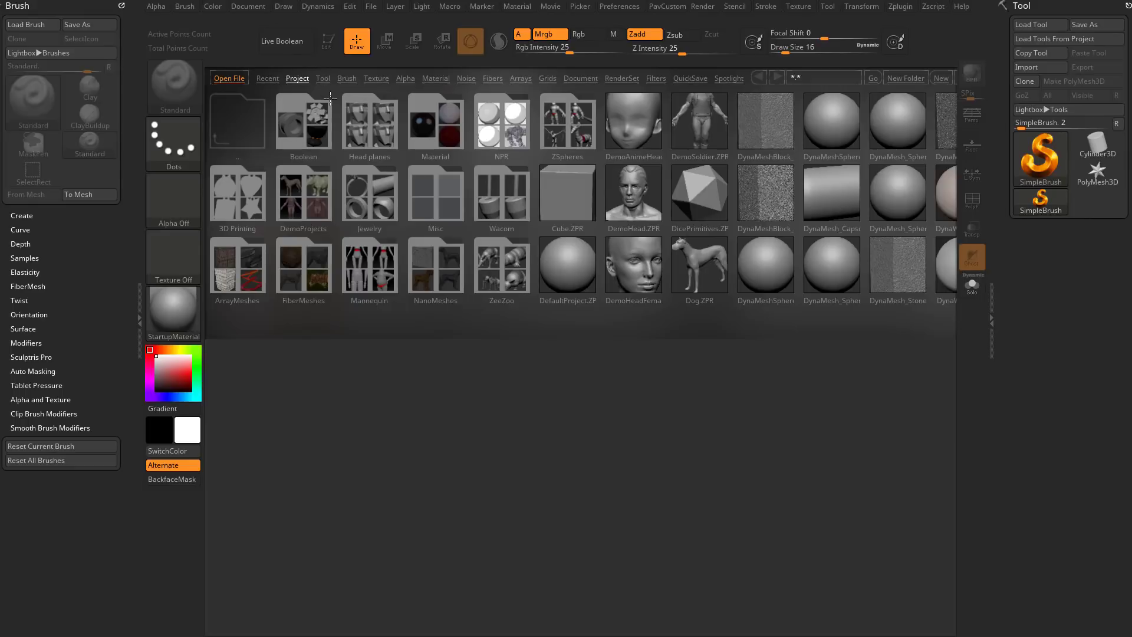
- Load the _FemaleFullBody.ZTL tool from Lightbox and expand its Subtool list
left_click(323, 79)
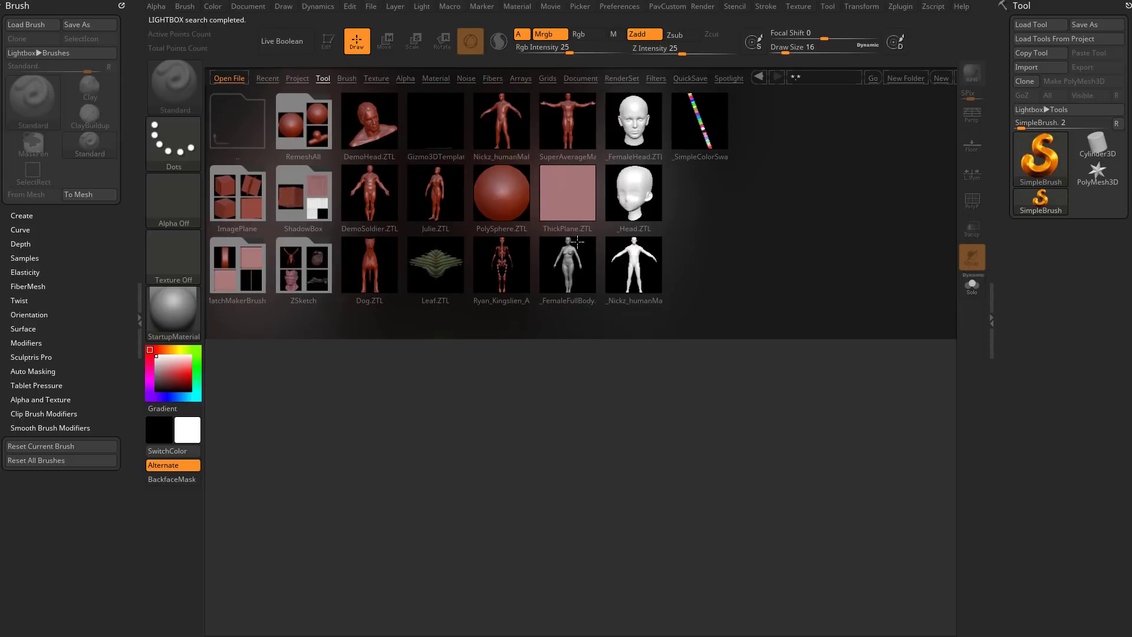
double_click(567, 263)
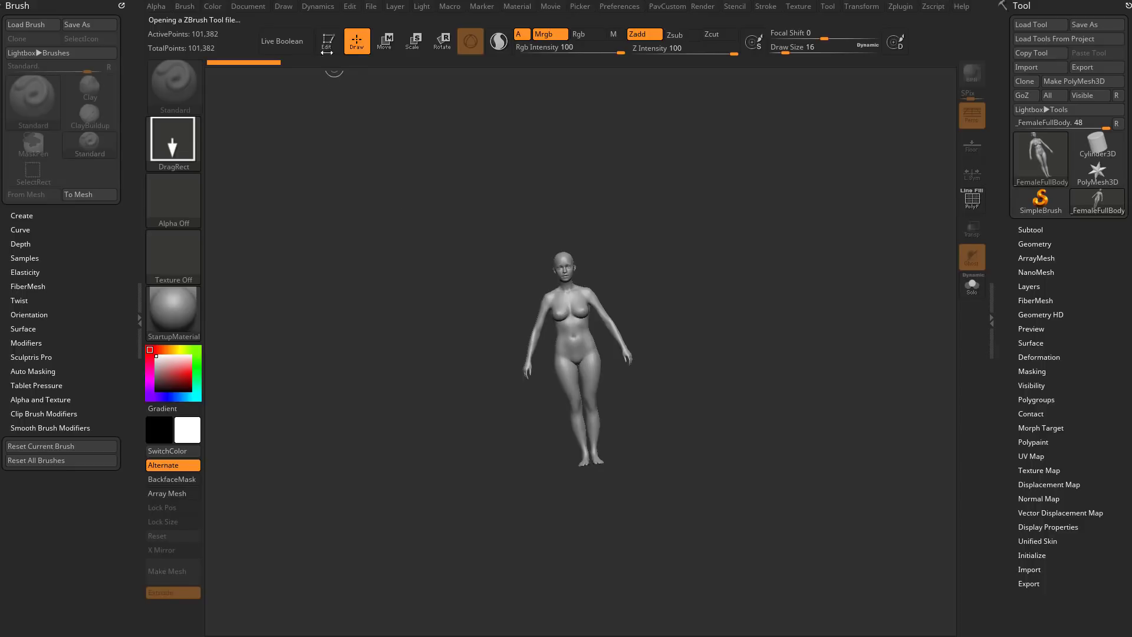
left_click(1030, 229)
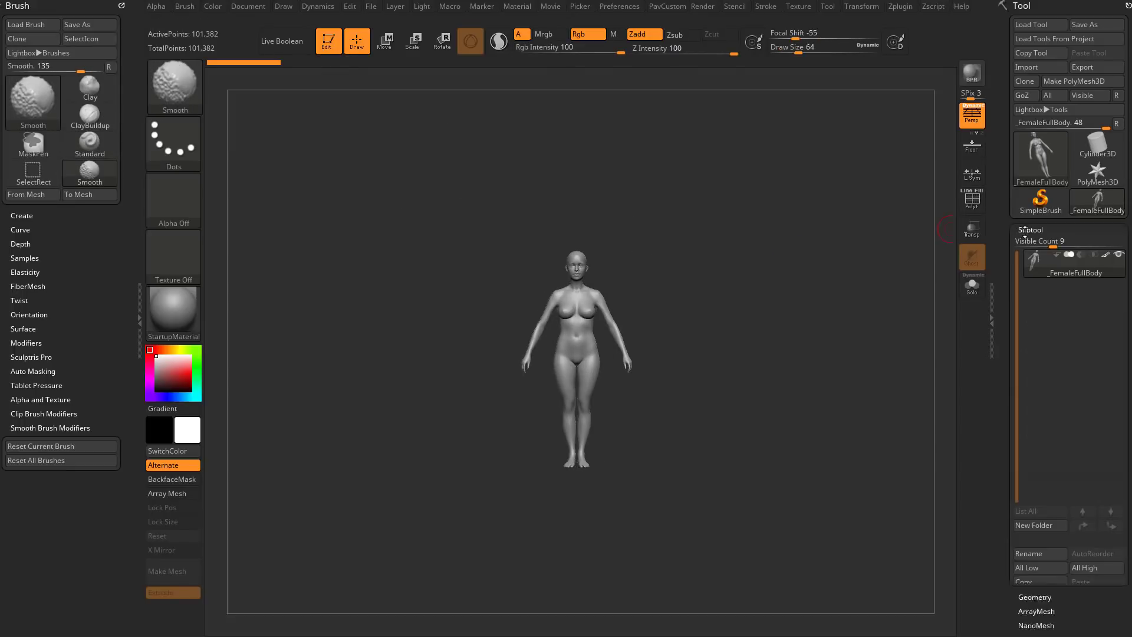
left_click_drag(1002, 214, 1002, 168)
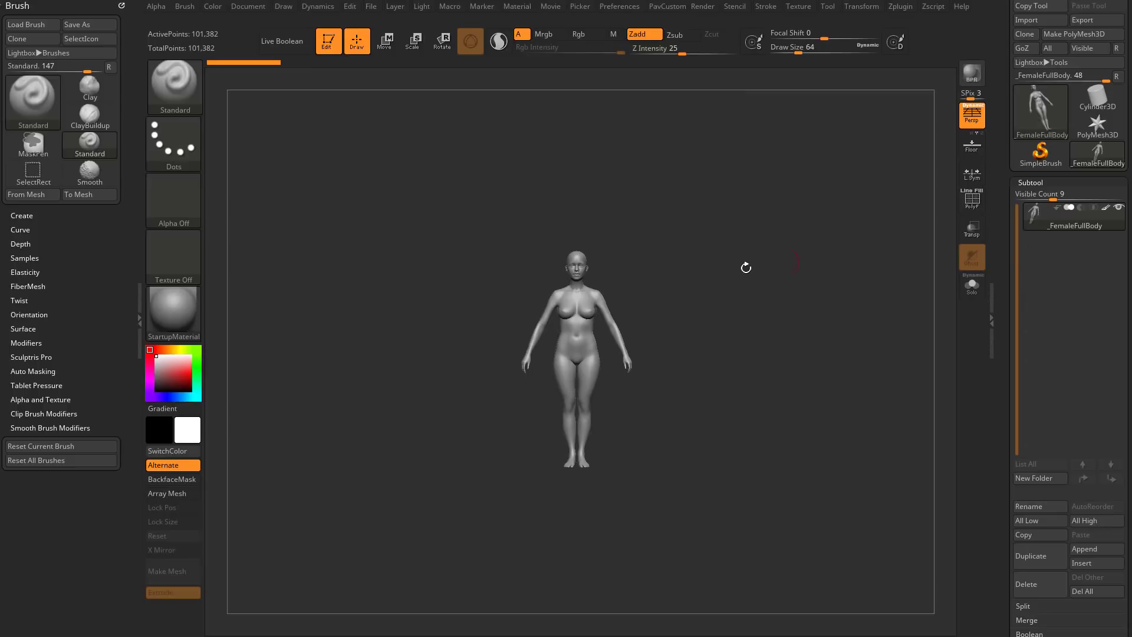
- Set the draw size to 90 and load the clothing silhouette set from Lightbox's Spotlight files
key("s")
left_click(751, 268)
key("comma")
left_click(731, 80)
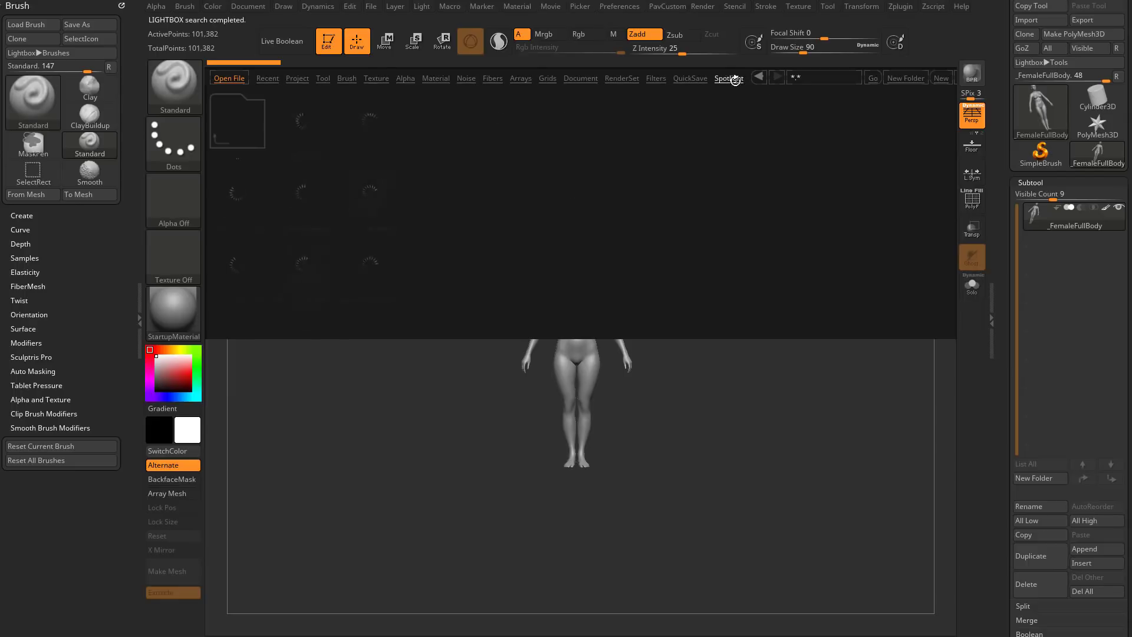
double_click(262, 289)
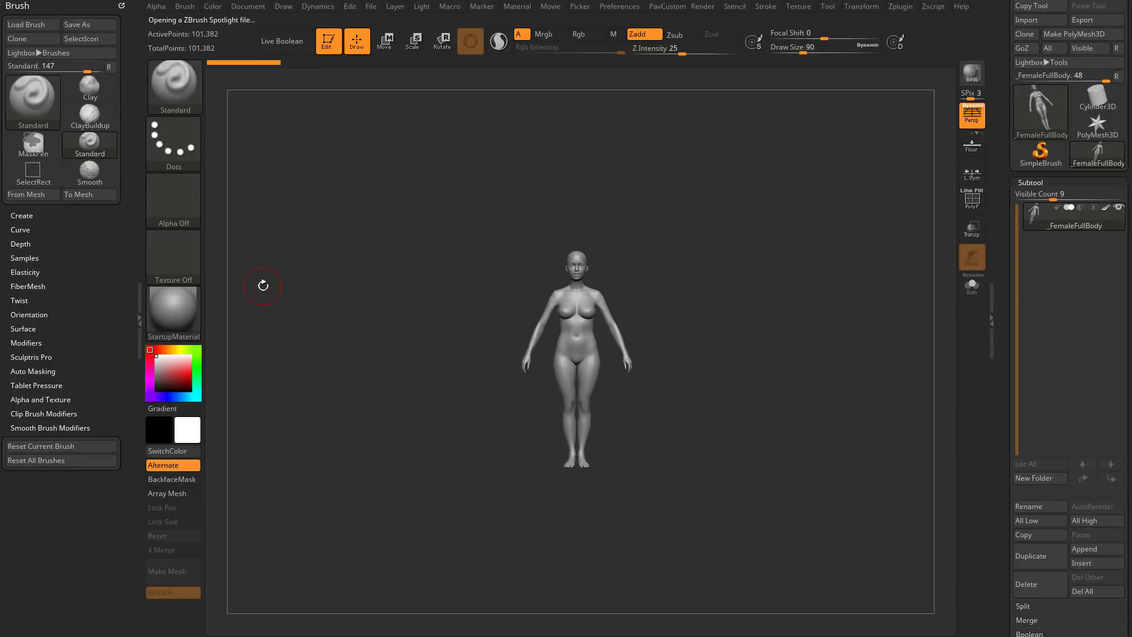
left_click(140, 309)
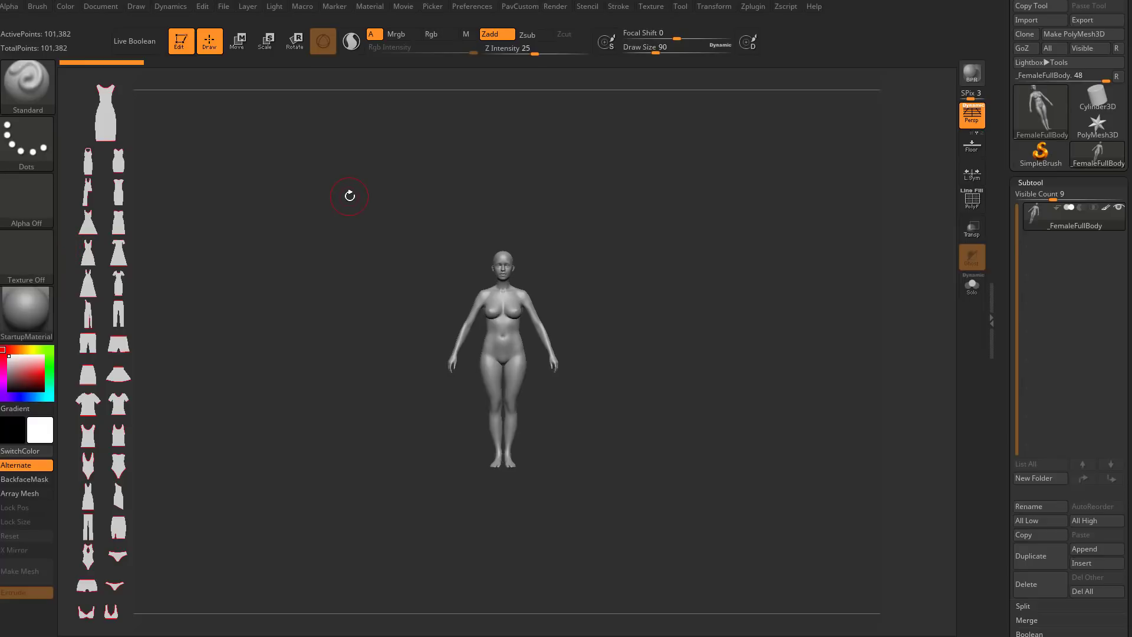
- Activate the Spotlight dial, move the clothing silhouettes closer to the figure and reopen the tray holding the Brush palette
key("shift+z")
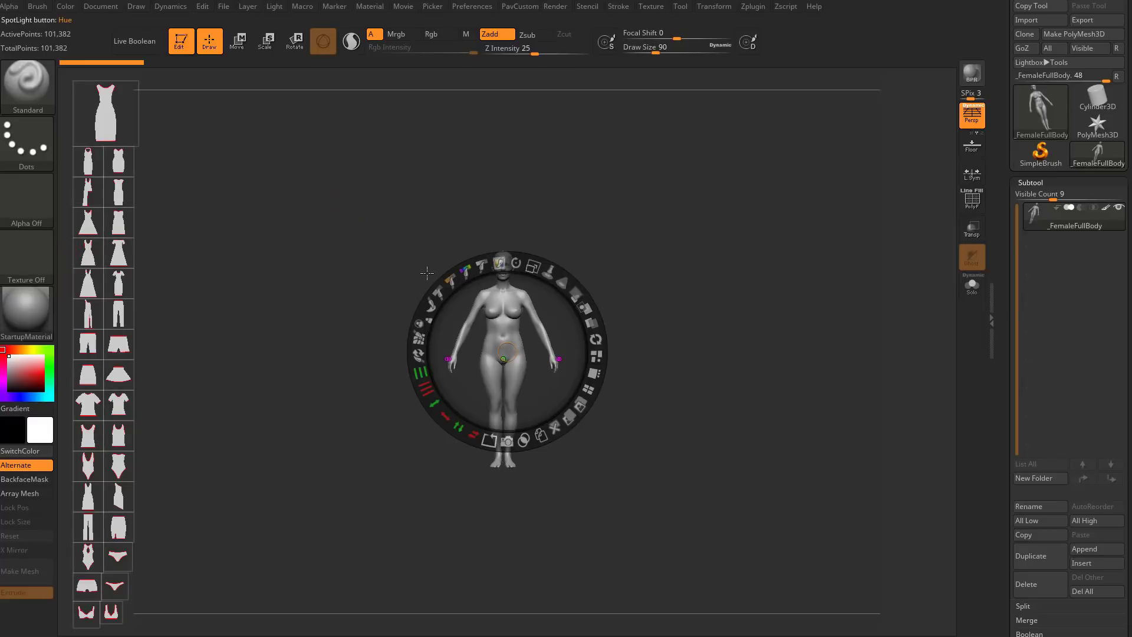
left_click(352, 166)
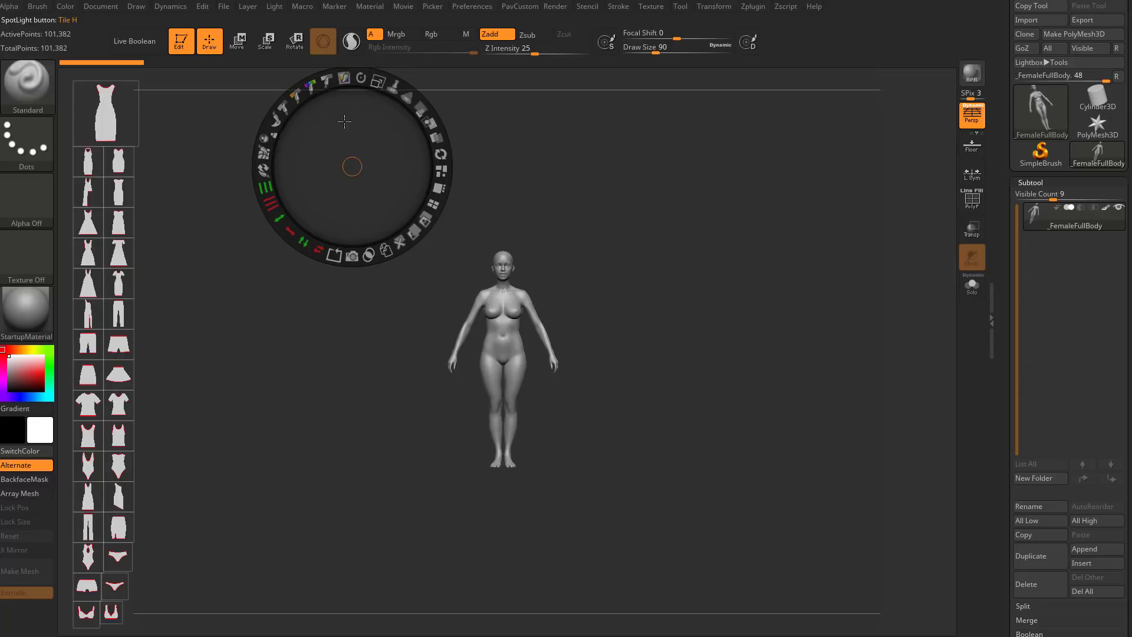
left_click_drag(344, 121, 503, 131)
left_click(141, 301)
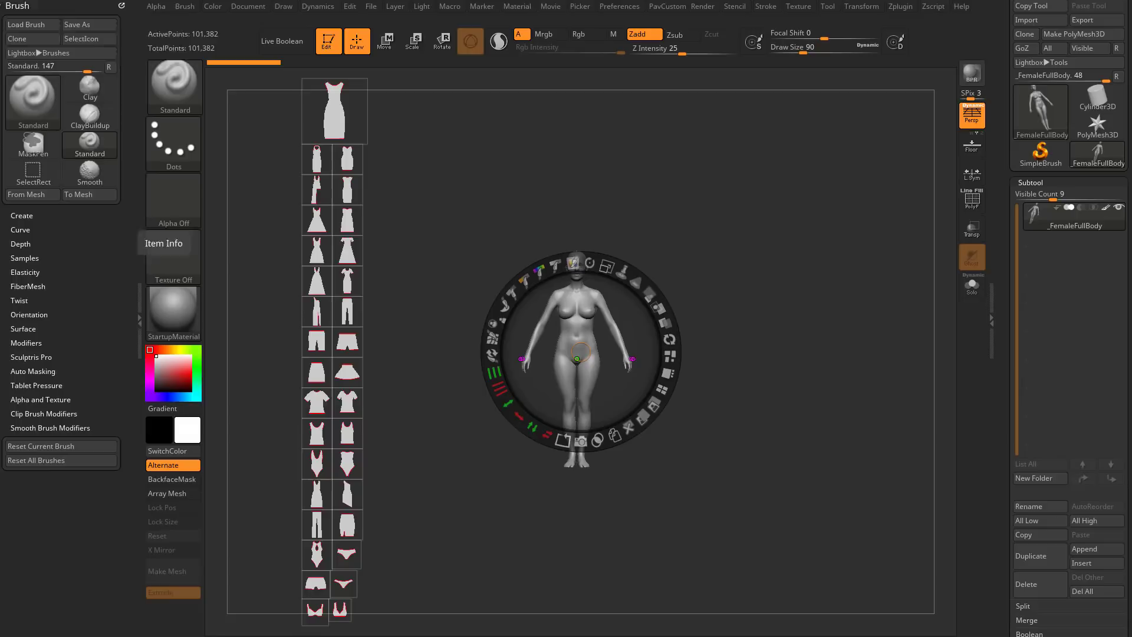
- Replace the docked Brush palette with the Dynamics palette and shift the Spotlight silhouettes away from the figure
left_click(122, 5)
left_click(326, 12)
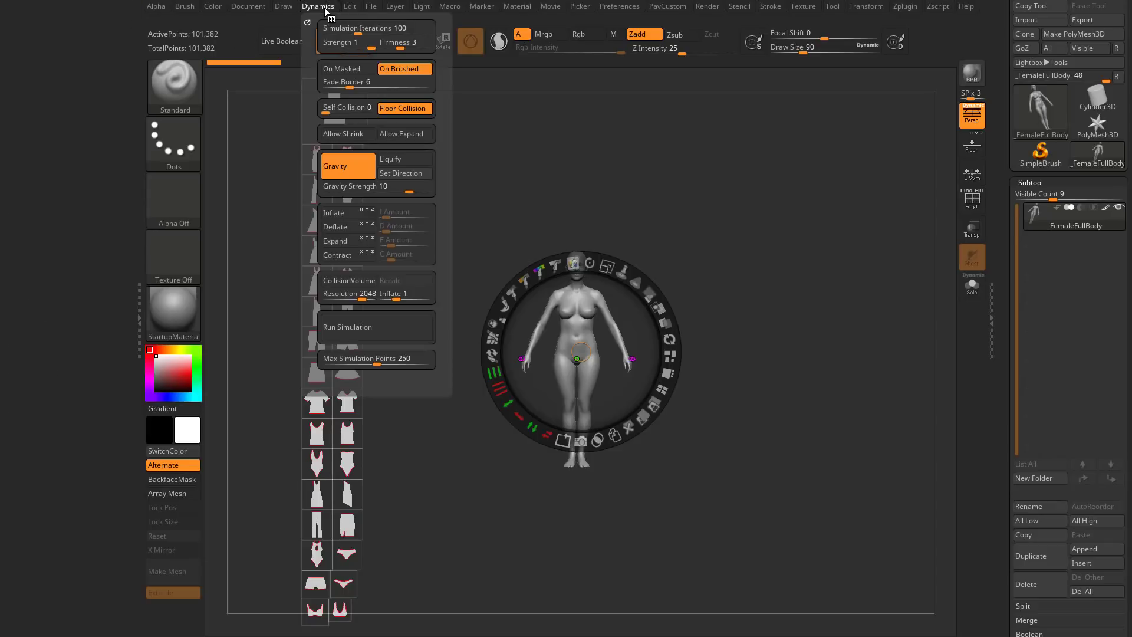
left_click_drag(307, 22, 102, 85)
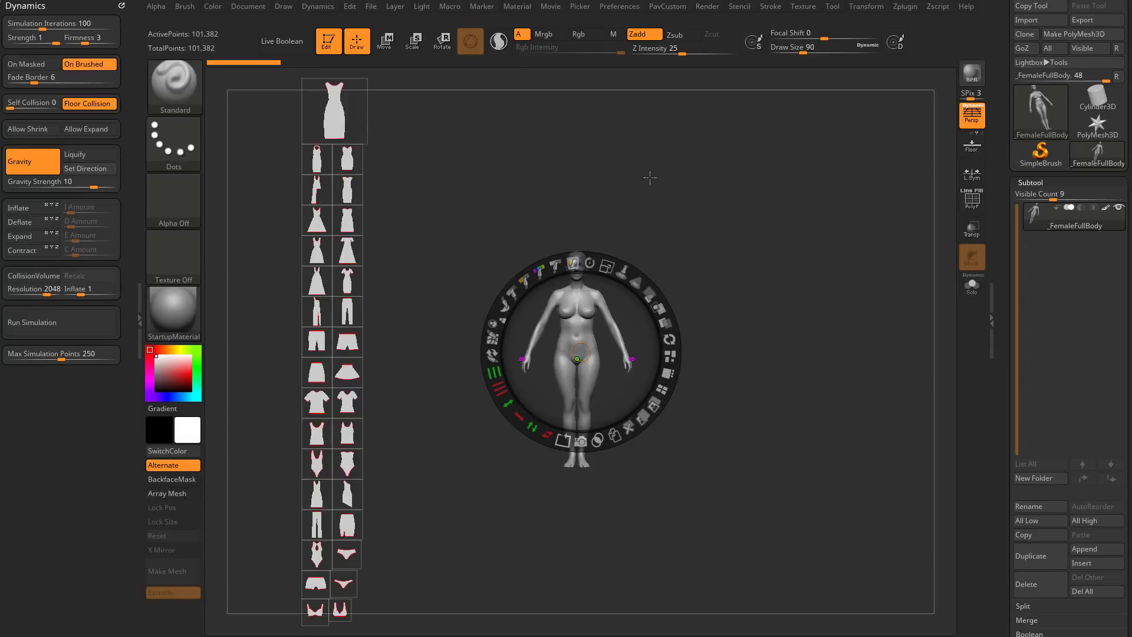
left_click_drag(528, 329, 451, 328)
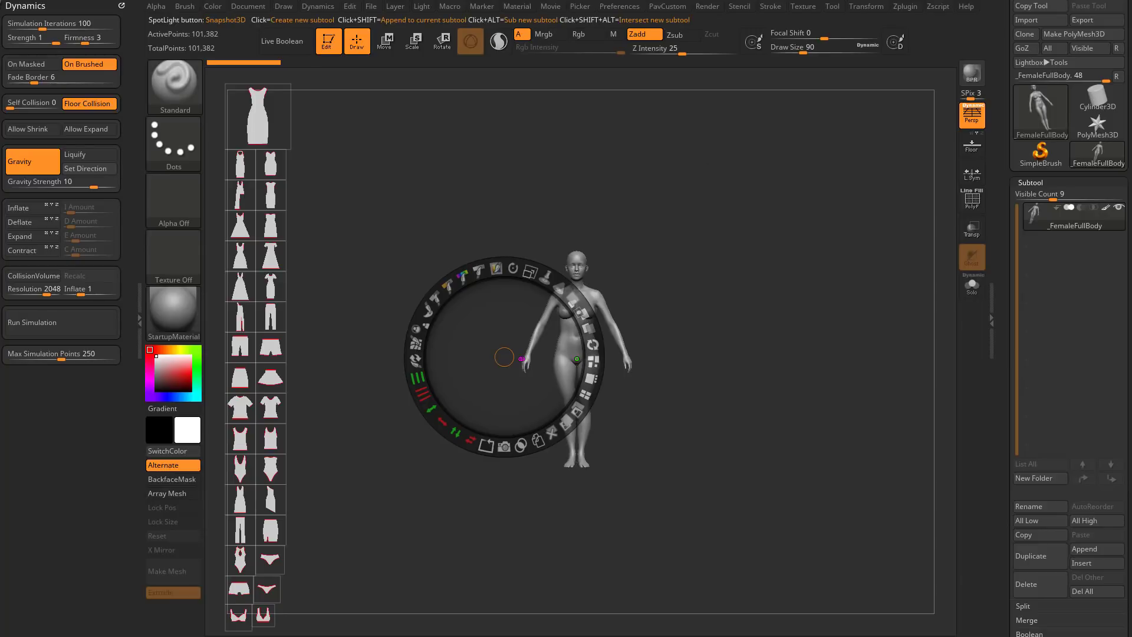
- Switch to the browser and look through the channel's ZBrush playlists on YouTube and the ZBrush 2019 What's New video list on ArtStation
left_click_drag(1131, 177, 755, 55)
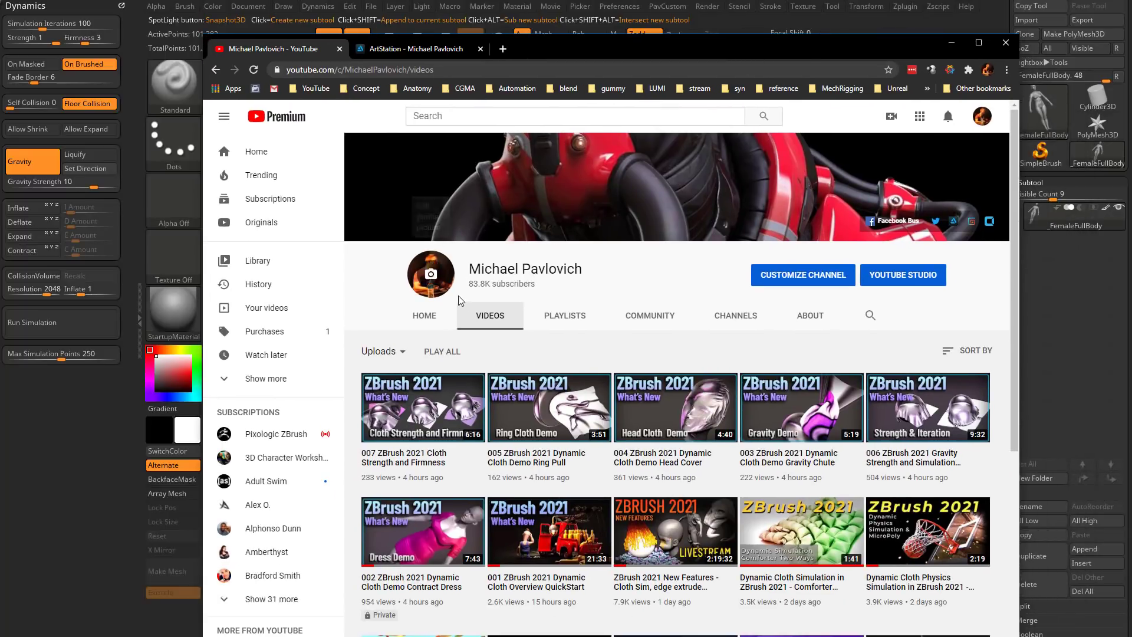
left_click(583, 322)
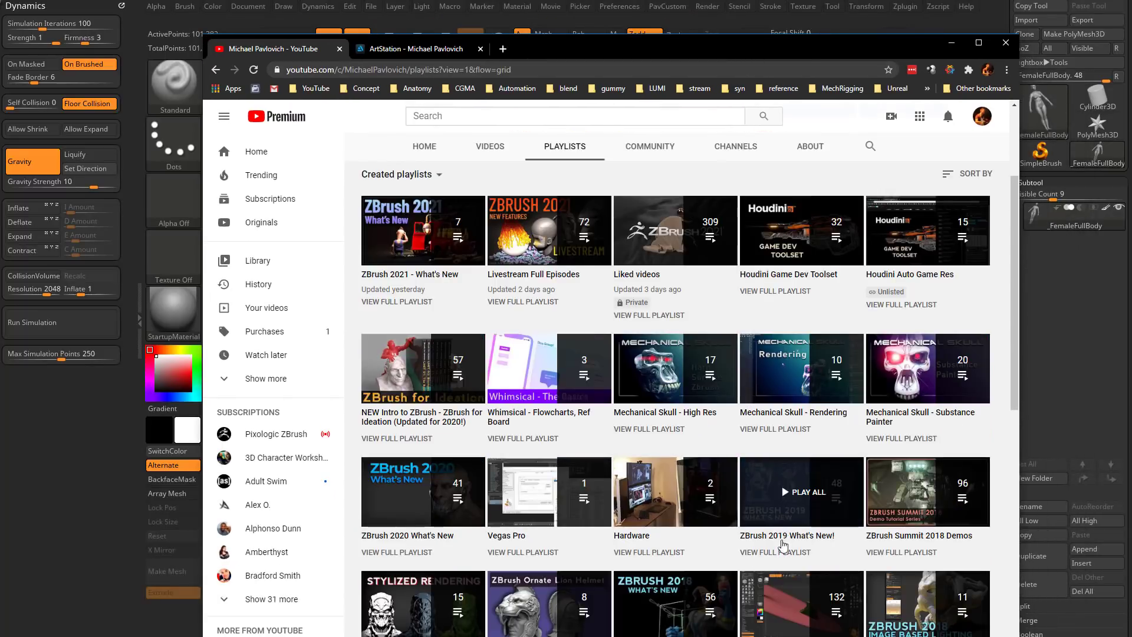
left_click(436, 52)
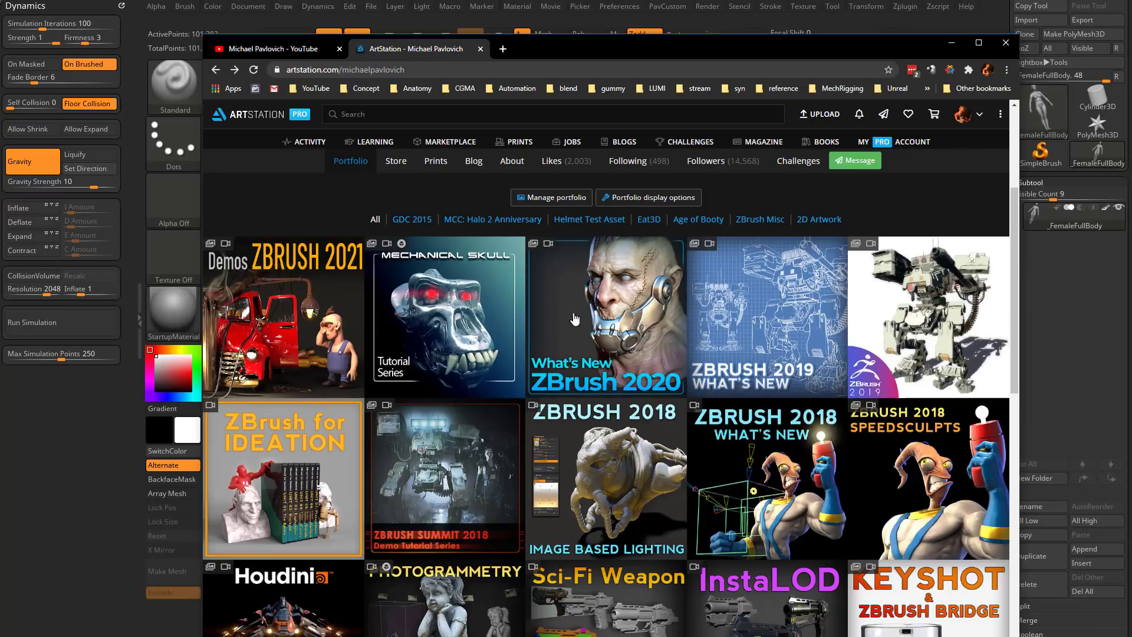
scroll(584, 313, "down", 1)
left_click(733, 272)
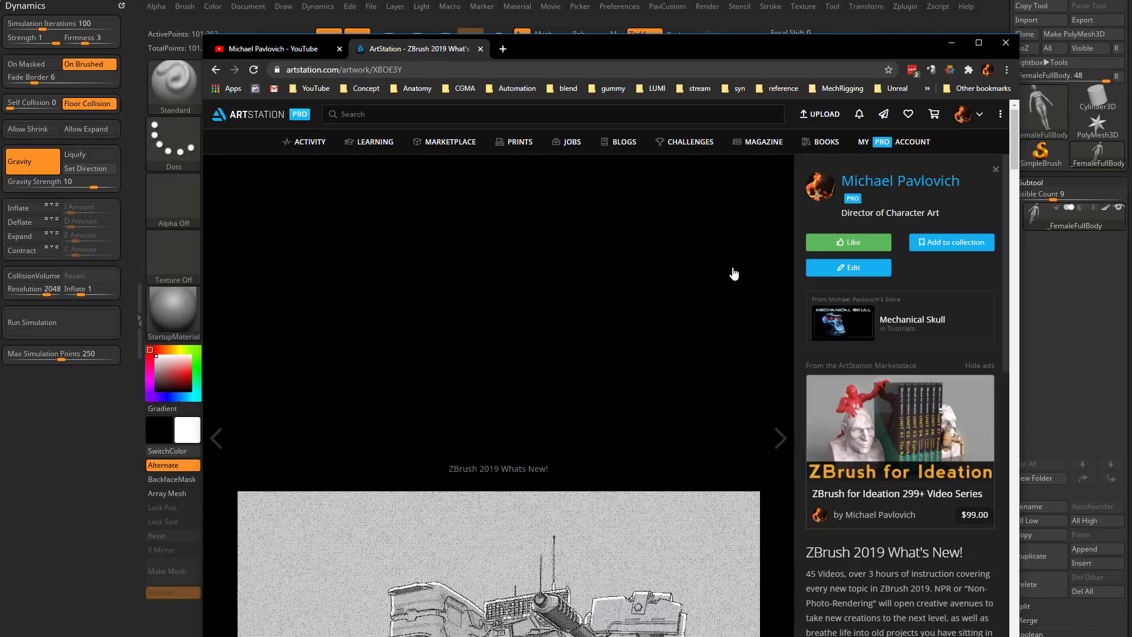
left_click(740, 176)
scroll(661, 369, "down", 10)
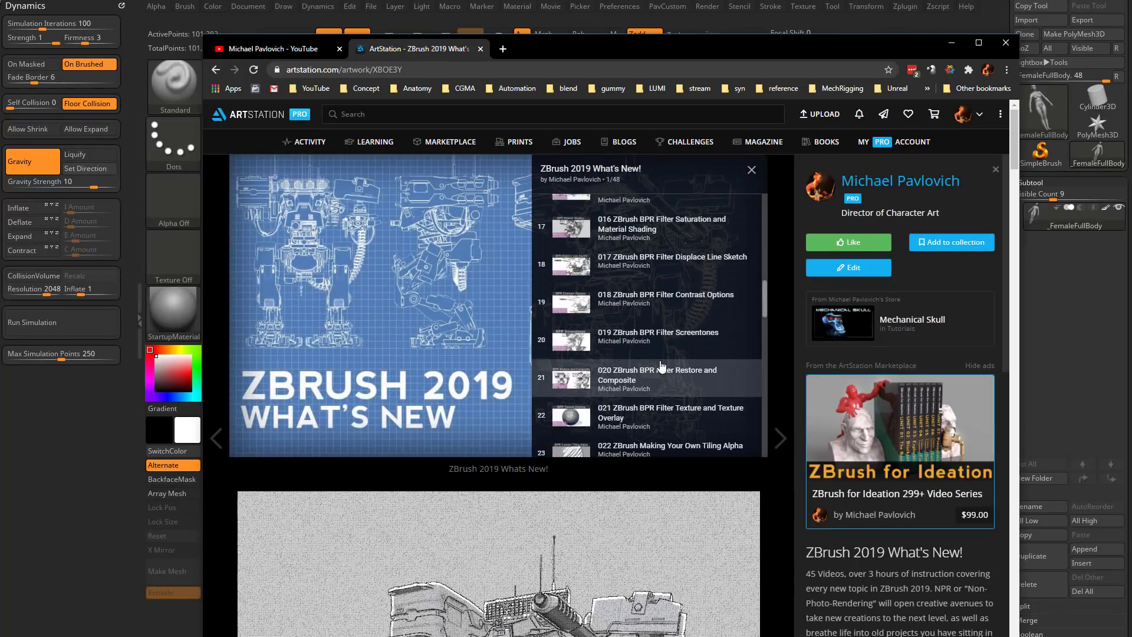
scroll(661, 367, "down", 8)
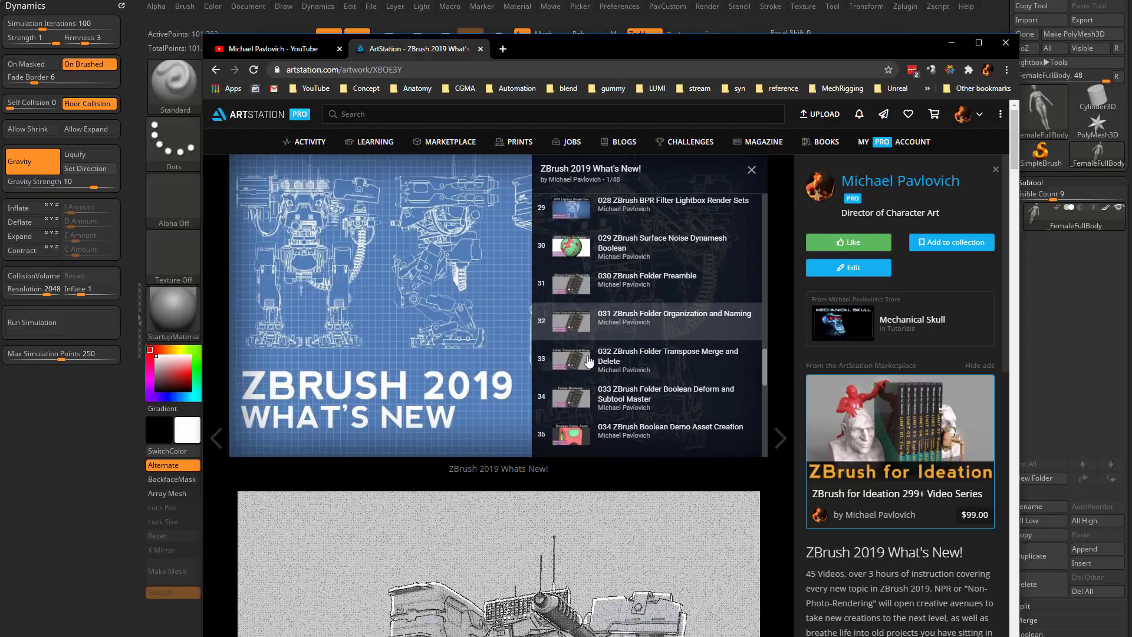
left_click_drag(628, 54, 1131, 55)
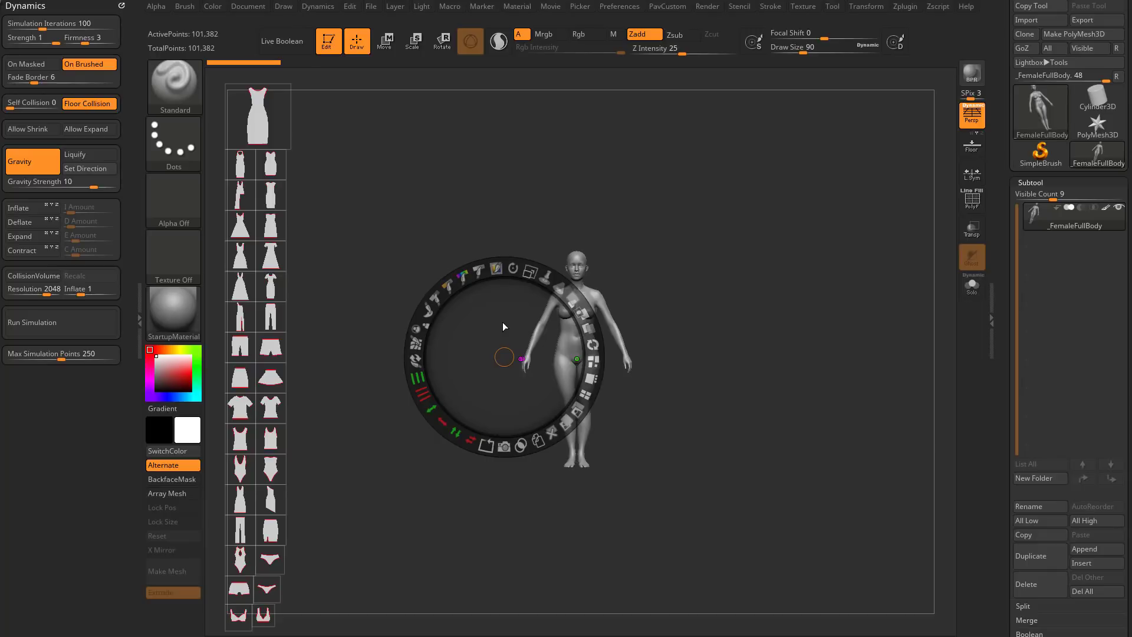
- Place the flared sleeveless dress silhouette over the figure and enlarge it to cover the whole body
left_click_drag(506, 309, 512, 314)
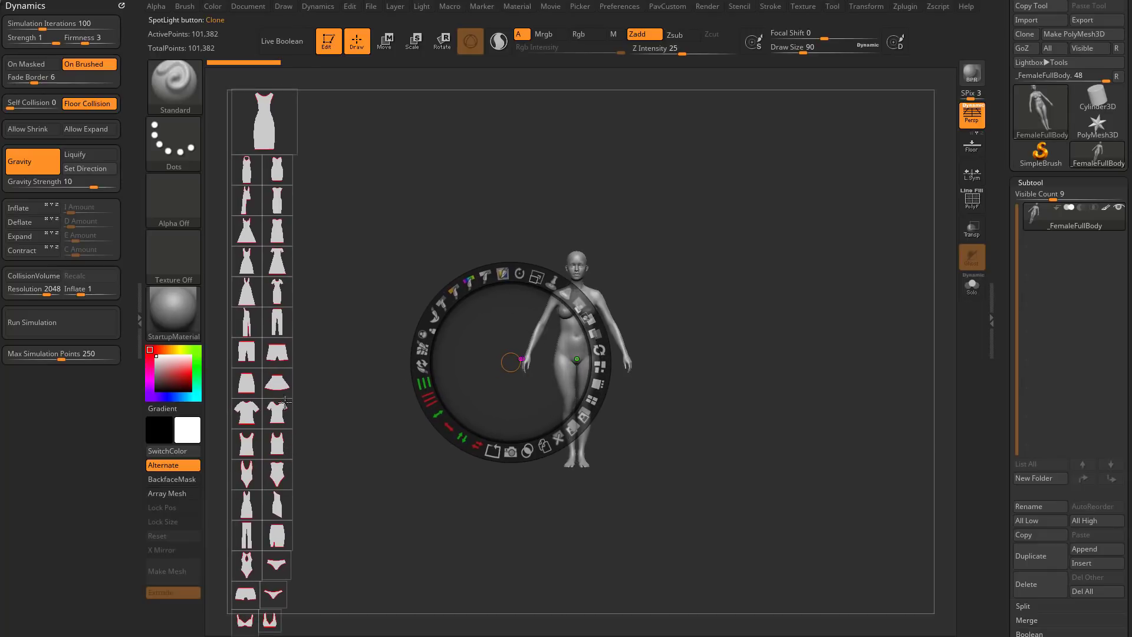
left_click_drag(248, 234, 576, 341)
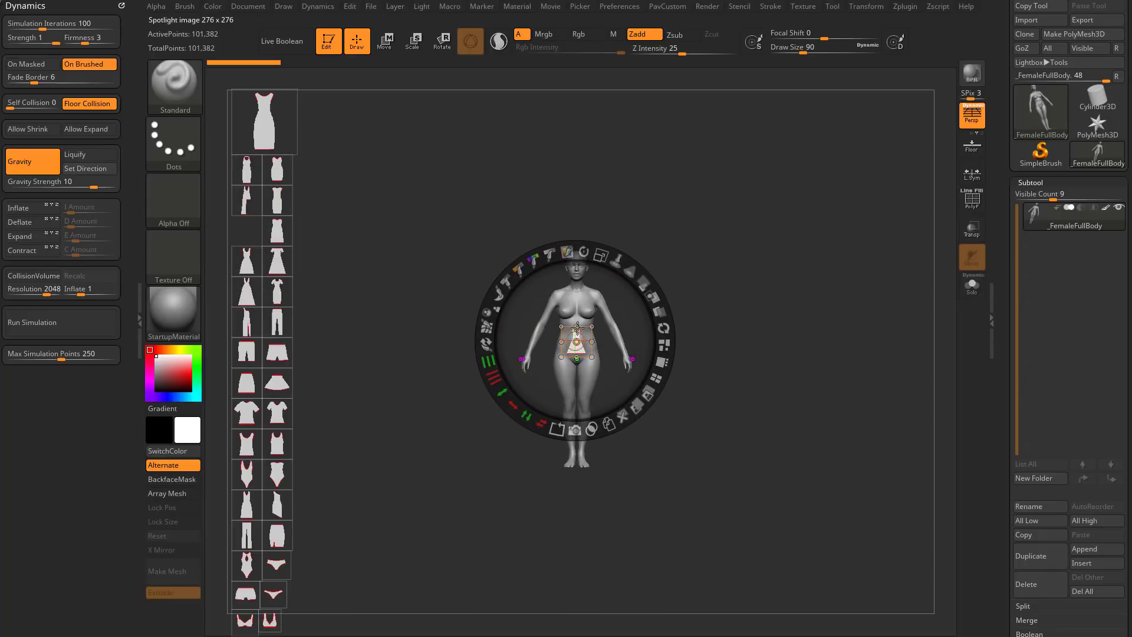
left_click_drag(601, 252, 639, 407)
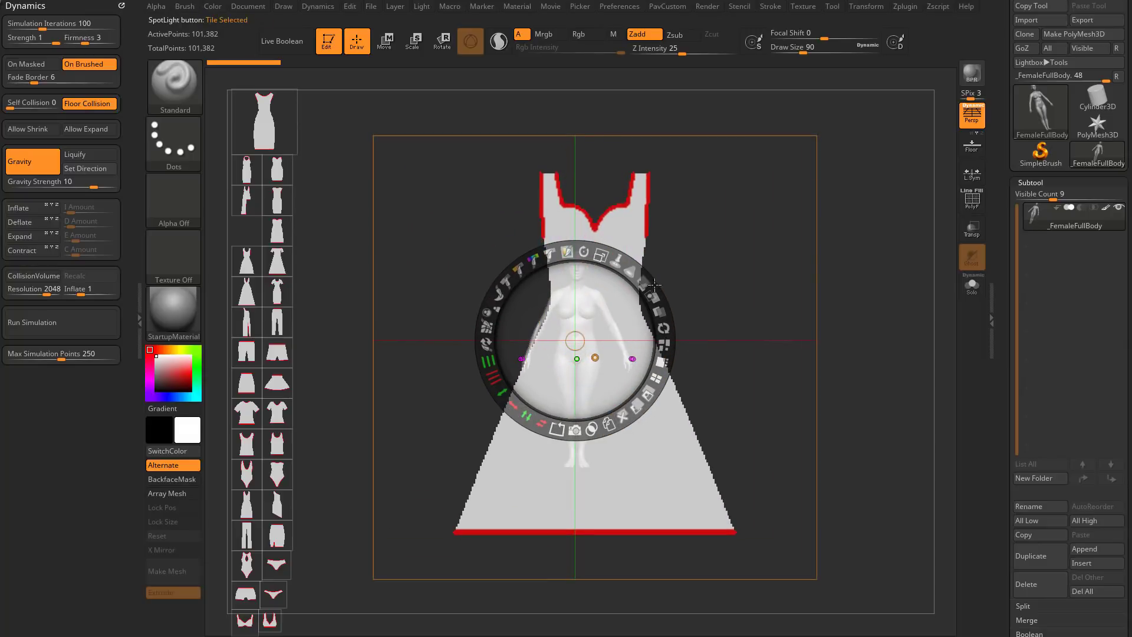
- Make the Spotlight images semi-transparent and enlarge the figure behind the dress silhouette until their shoulders line up
left_click_drag(651, 295, 595, 257)
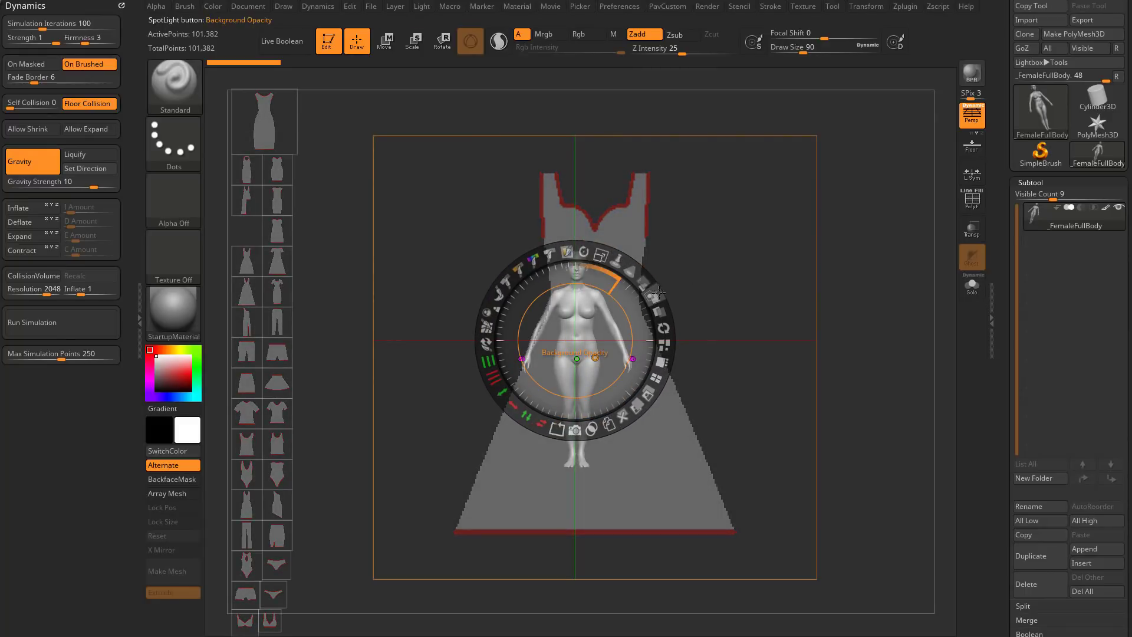
key("z")
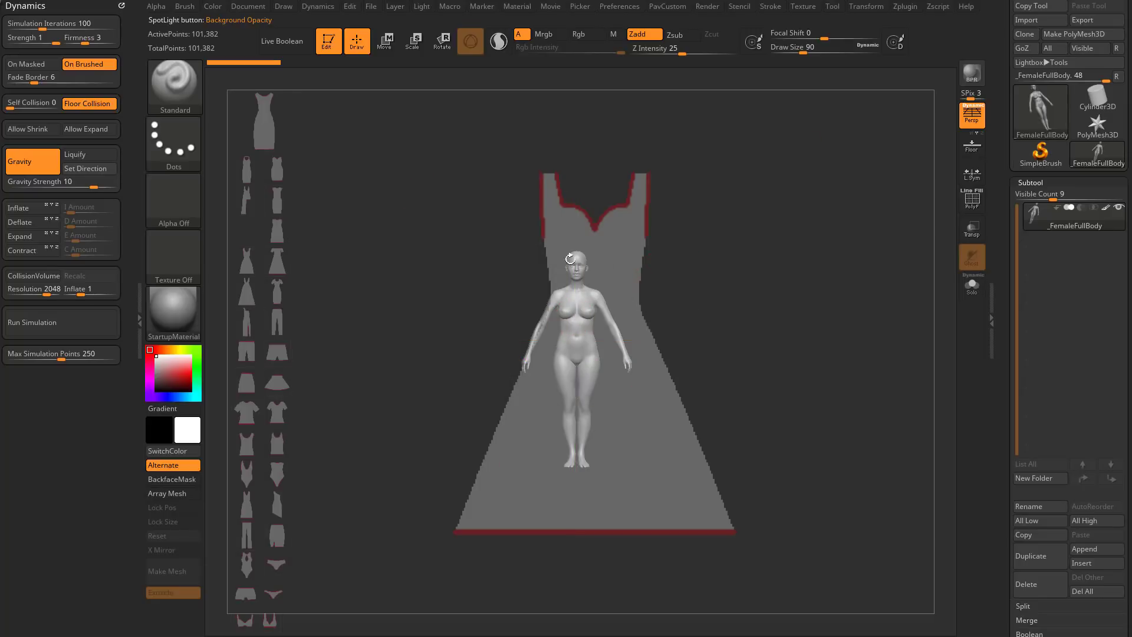
mouse_move(782, 281)
left_mouse_down("alt")
mouse_move(806, 341)
mouse_move(790, 316)
mouse_move(823, 313)
left_mouse_up("alt")
mouse_move(848, 313)
right_mouse_down("ctrl")
mouse_move(833, 316)
mouse_move(842, 306)
right_mouse_up("ctrl")
key("z")
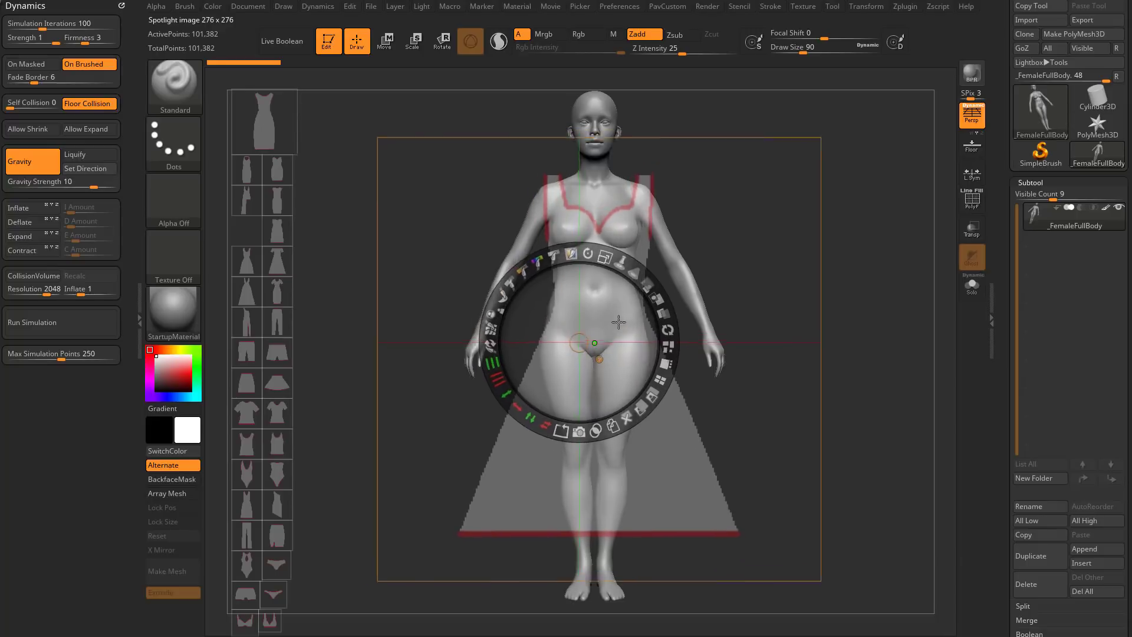
- Set the Spotlight dial beside the figure and scale the dress silhouette up slightly to fit the body
left_click(859, 170)
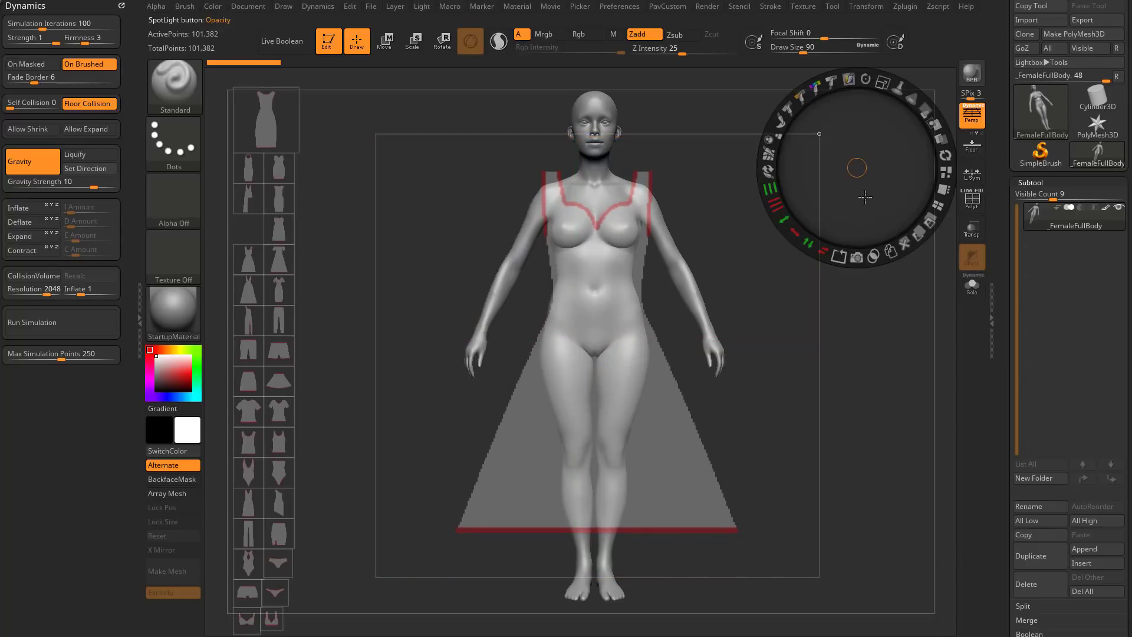
left_click(875, 294)
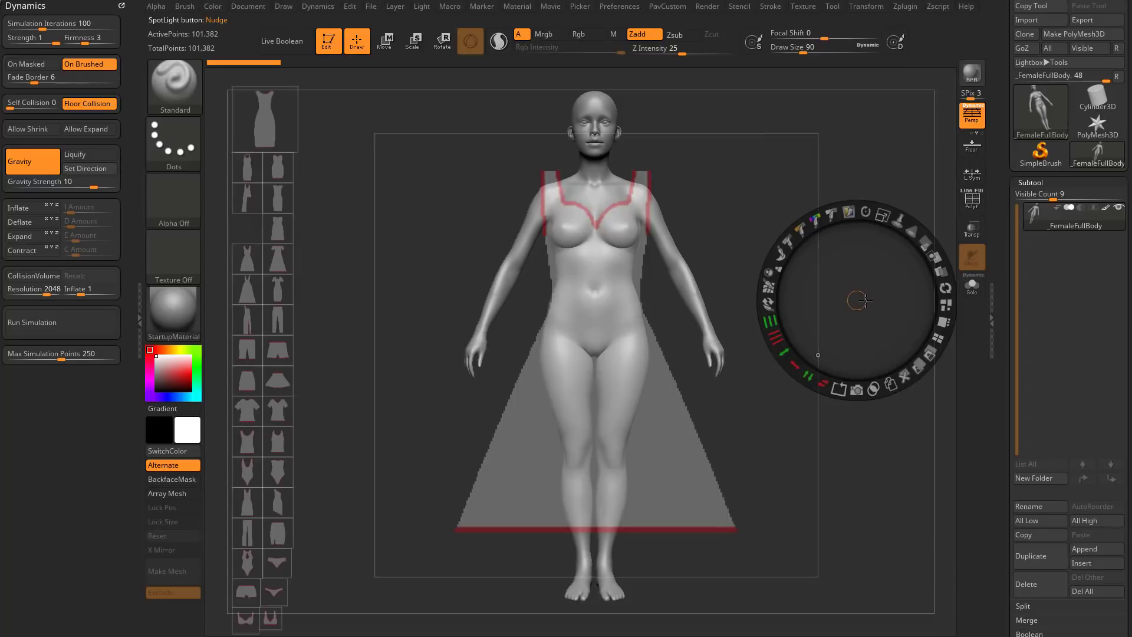
left_click(753, 209)
left_click_drag(777, 243, 794, 221)
mouse_move(816, 141)
left_mouse_down()
mouse_move(828, 148)
mouse_move(816, 142)
left_mouse_up()
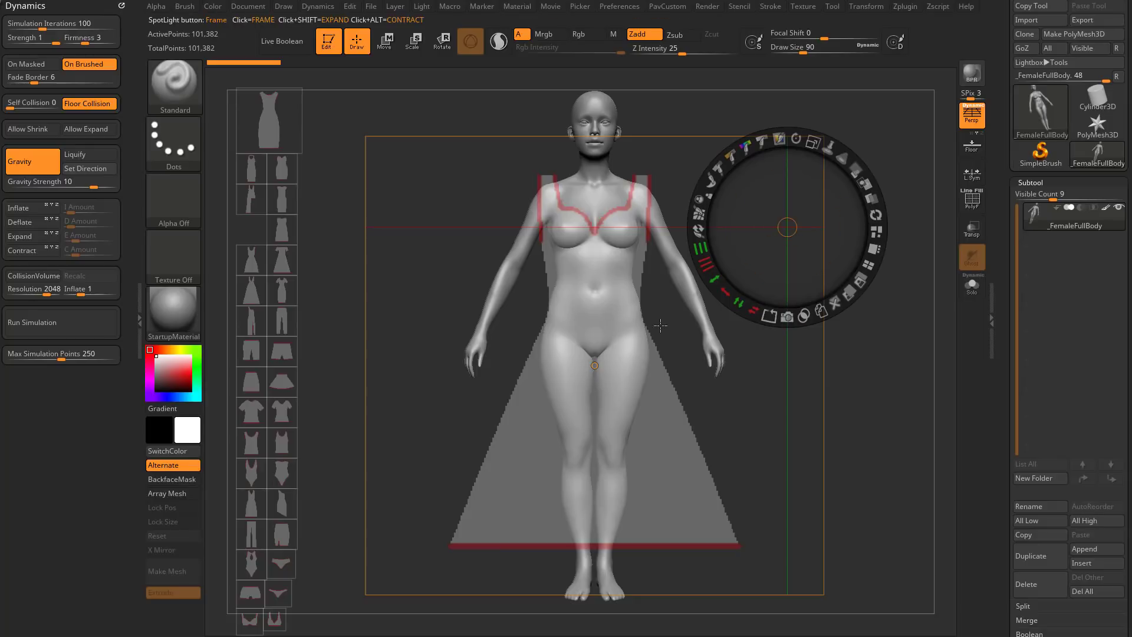
- Swap the flared dress for the wide-necked, straighter dress silhouette and scale it down to fit the figure
left_click(876, 213)
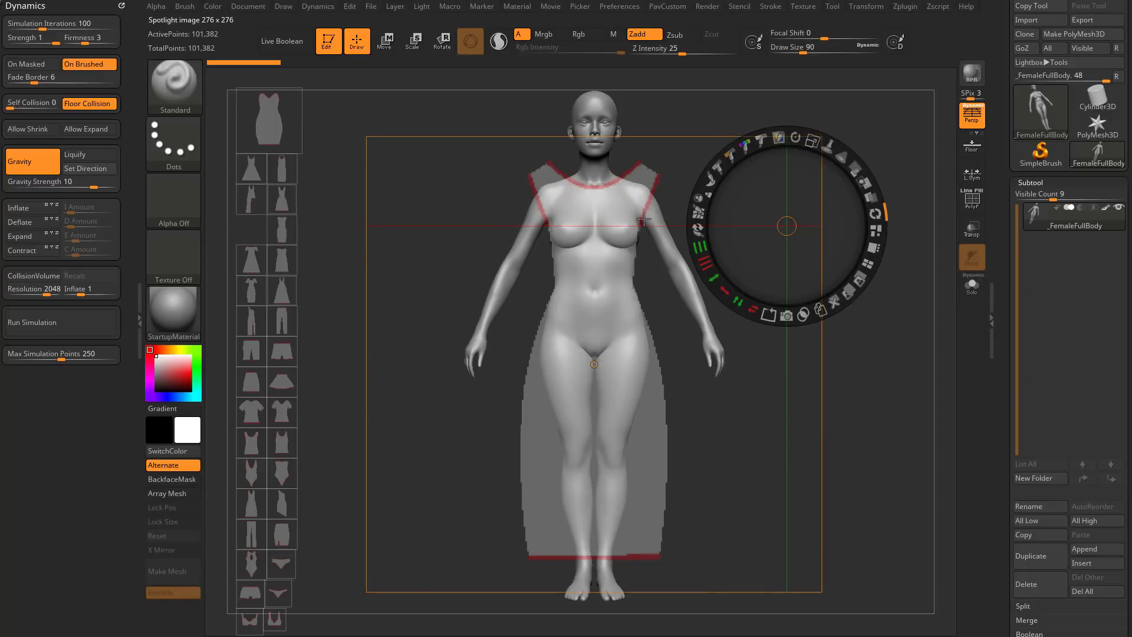
left_click_drag(812, 142, 796, 143)
left_click_drag(800, 185, 781, 189)
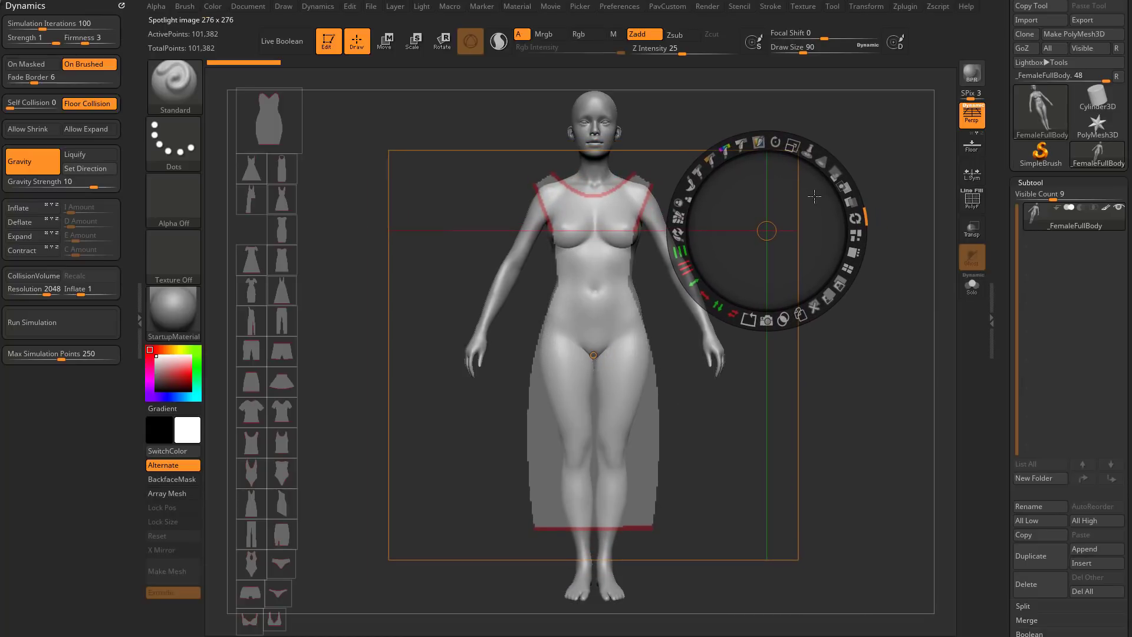
- Create a new dress subtool from the fitted silhouette with Snapshot3D and leave Spotlight editing
left_click(767, 327)
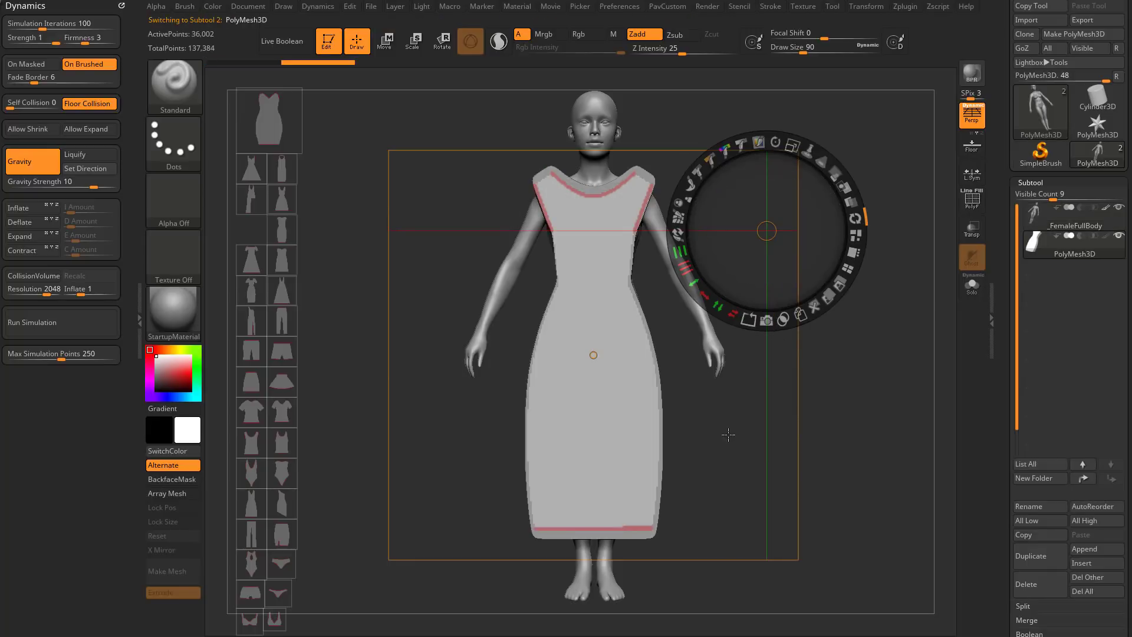
key("shift+z")
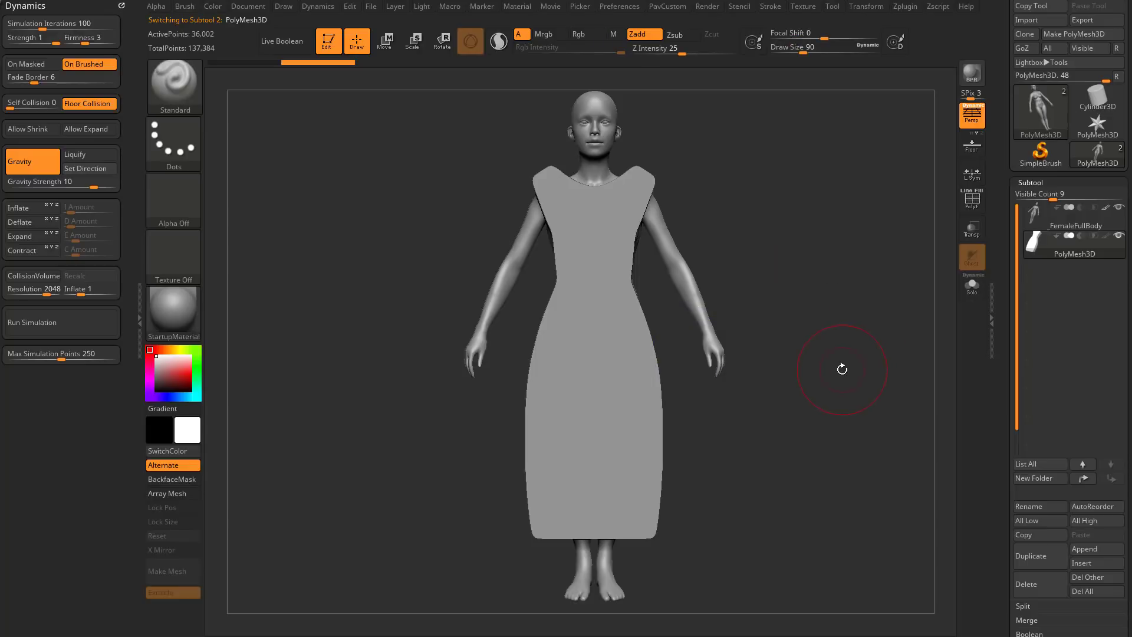
key("shift+z")
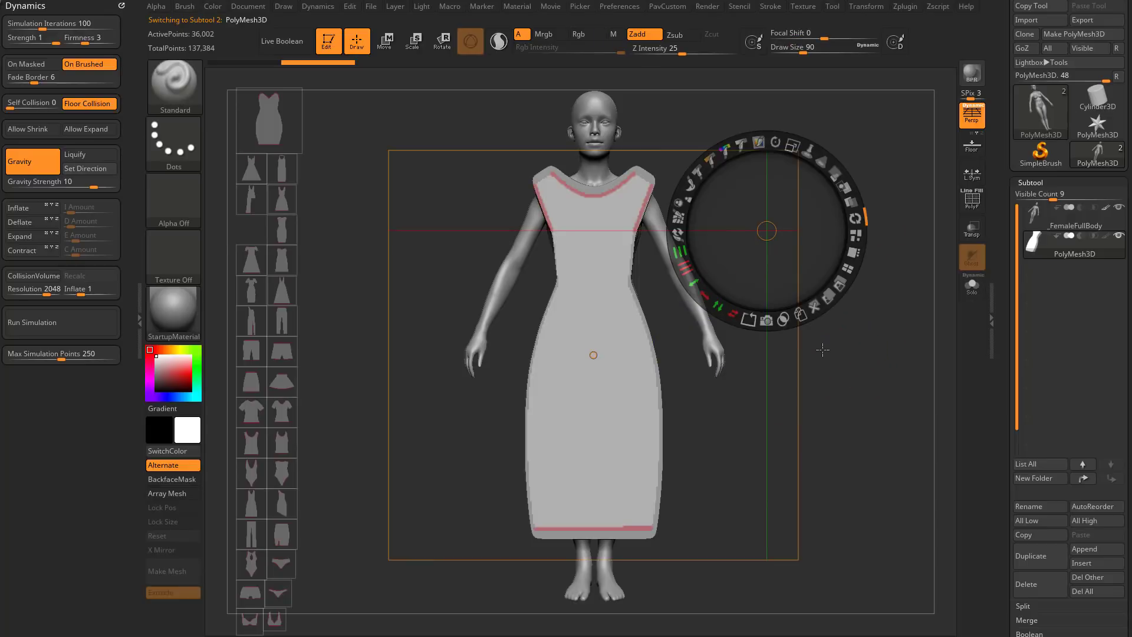
key("z")
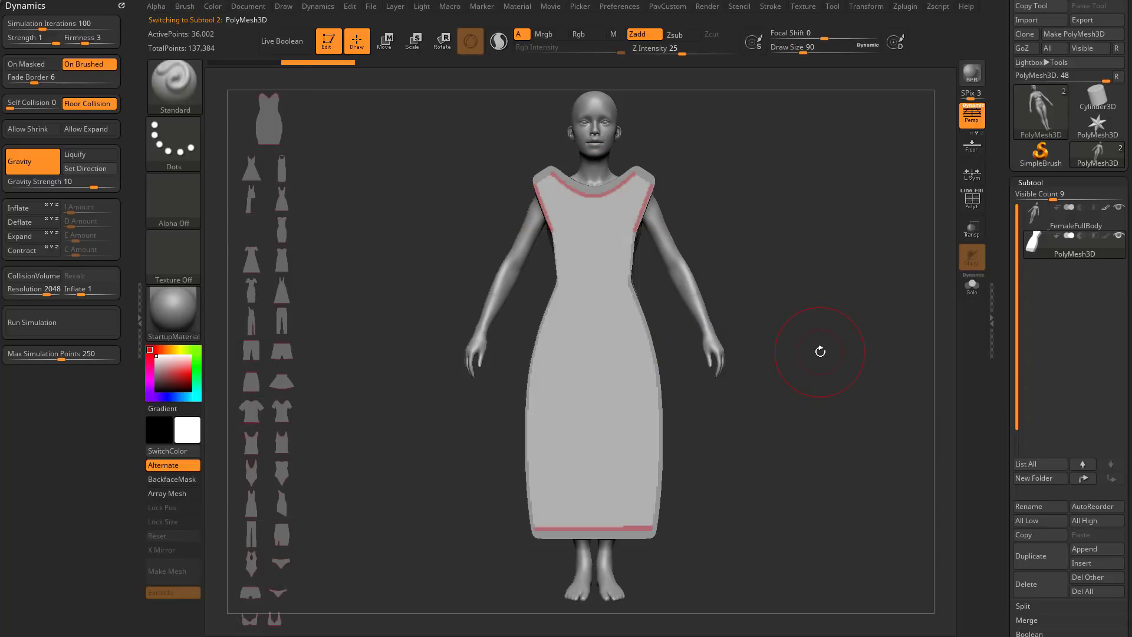
- Hide the Spotlight silhouettes and set the brush draw size to 37 over the dress and body
key("z")
left_click(837, 292)
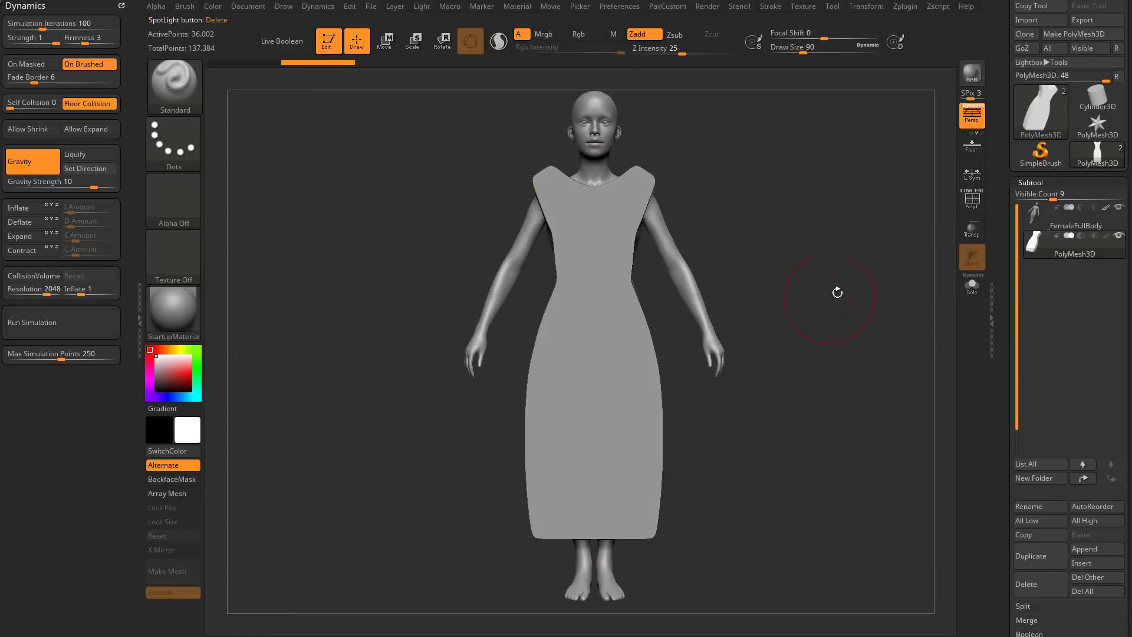
mouse_move(862, 292)
left_mouse_down()
mouse_move(833, 316)
mouse_move(785, 327)
mouse_move(852, 324)
left_mouse_up()
key("s")
left_click_drag(852, 330, 849, 324)
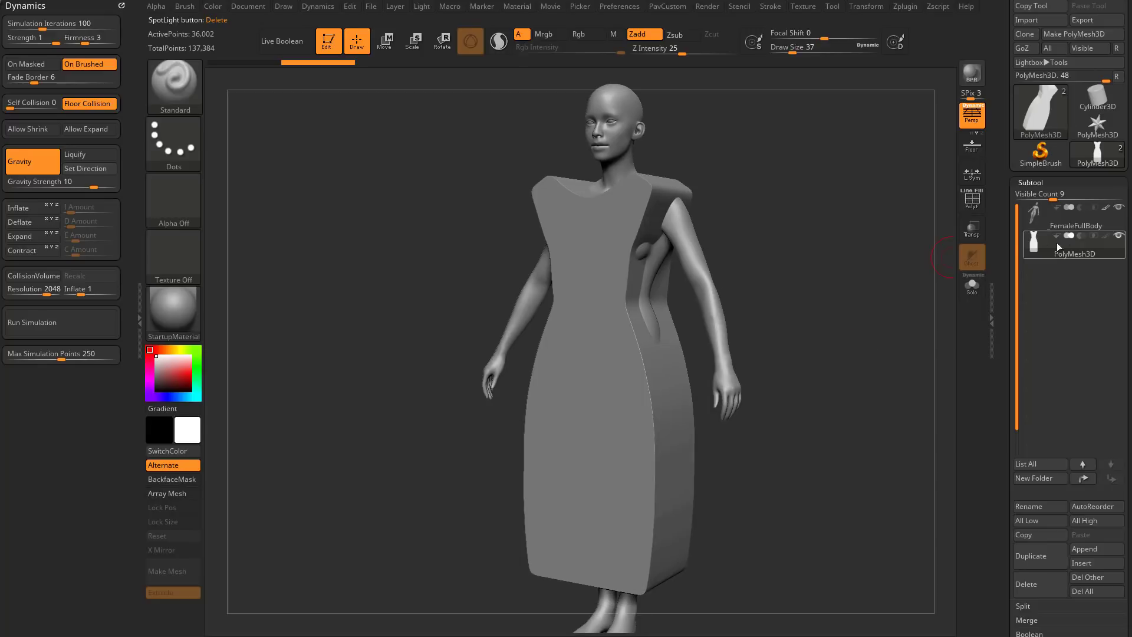
- Show the dress subtool's polypaint, isolate its red neck, armhole and hem faces, and invert visibility so only the grey faces remain
left_click(1105, 237)
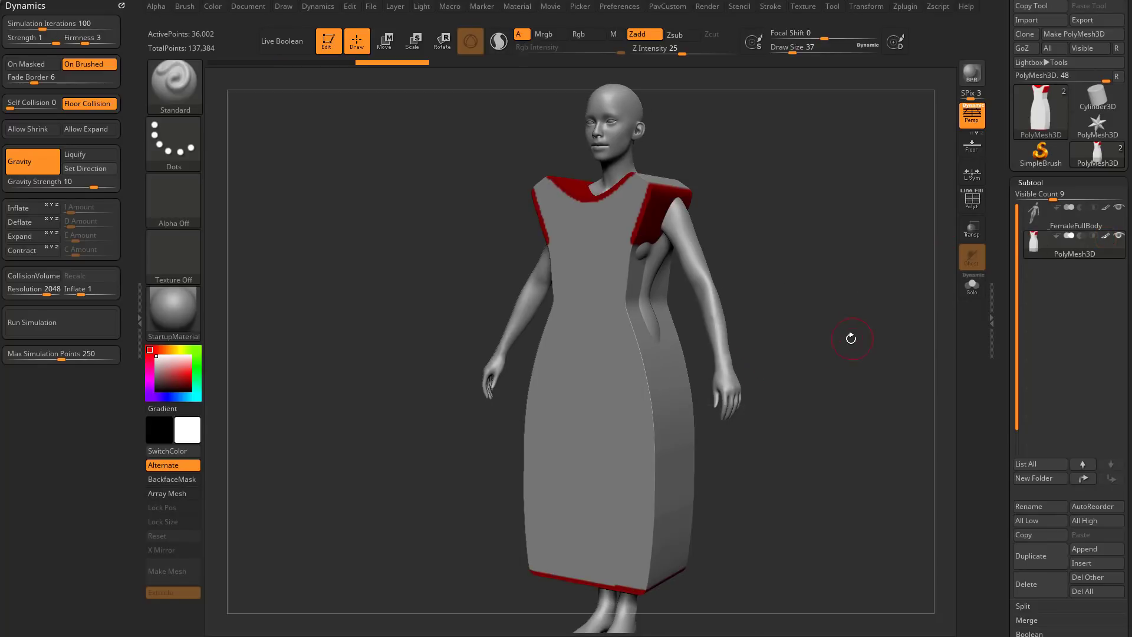
mouse_move(861, 330)
left_mouse_down()
mouse_move(873, 318)
mouse_move(768, 329)
mouse_move(871, 320)
mouse_move(851, 331)
mouse_move(811, 235)
mouse_move(790, 247)
mouse_move(789, 230)
left_mouse_up()
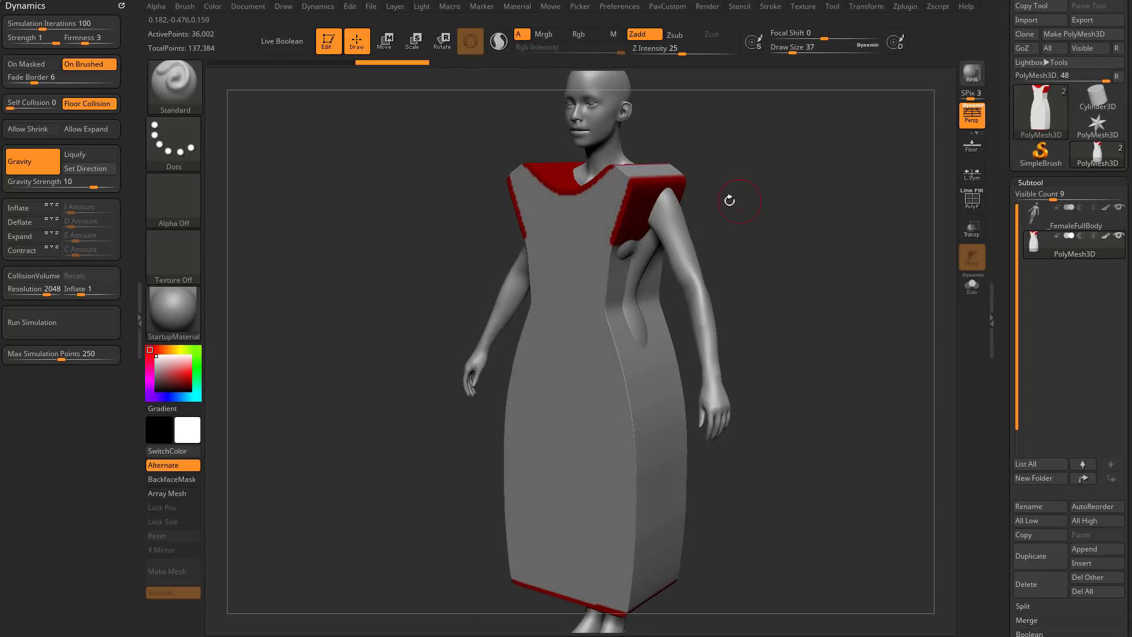
left_click(643, 209, "ctrl+shift")
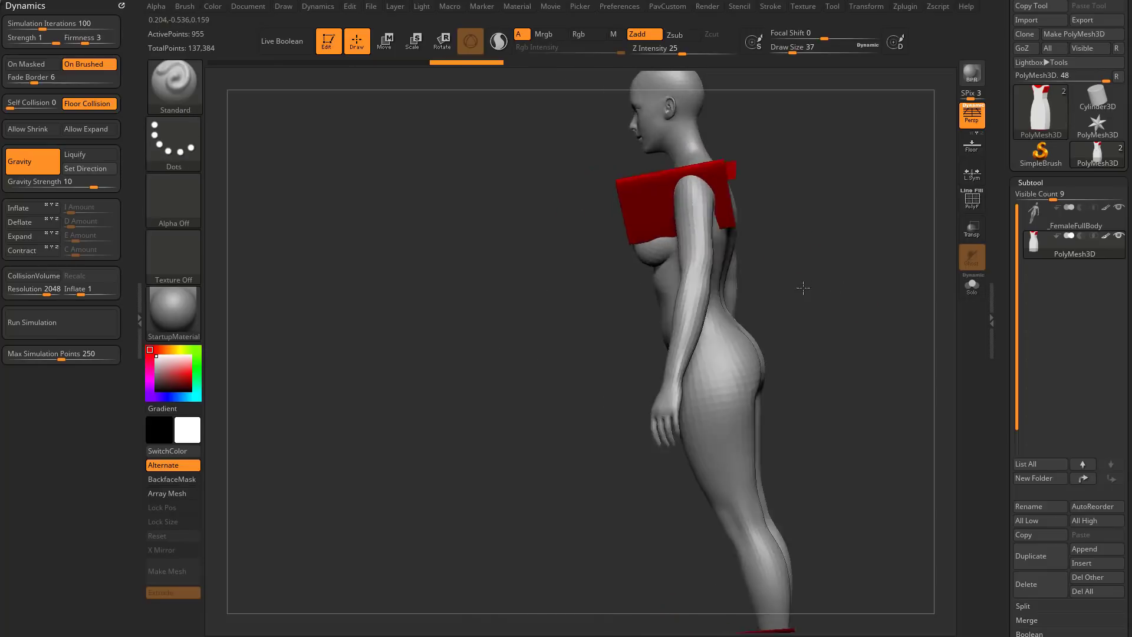
left_click_drag(803, 287, 832, 290)
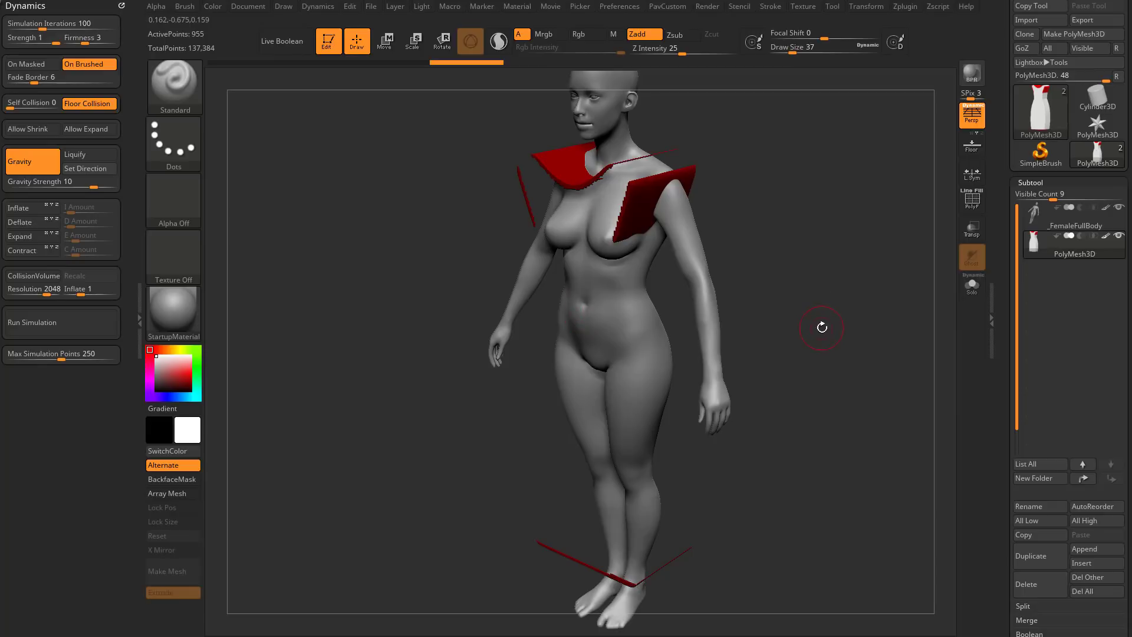
key("ctrl+shift")
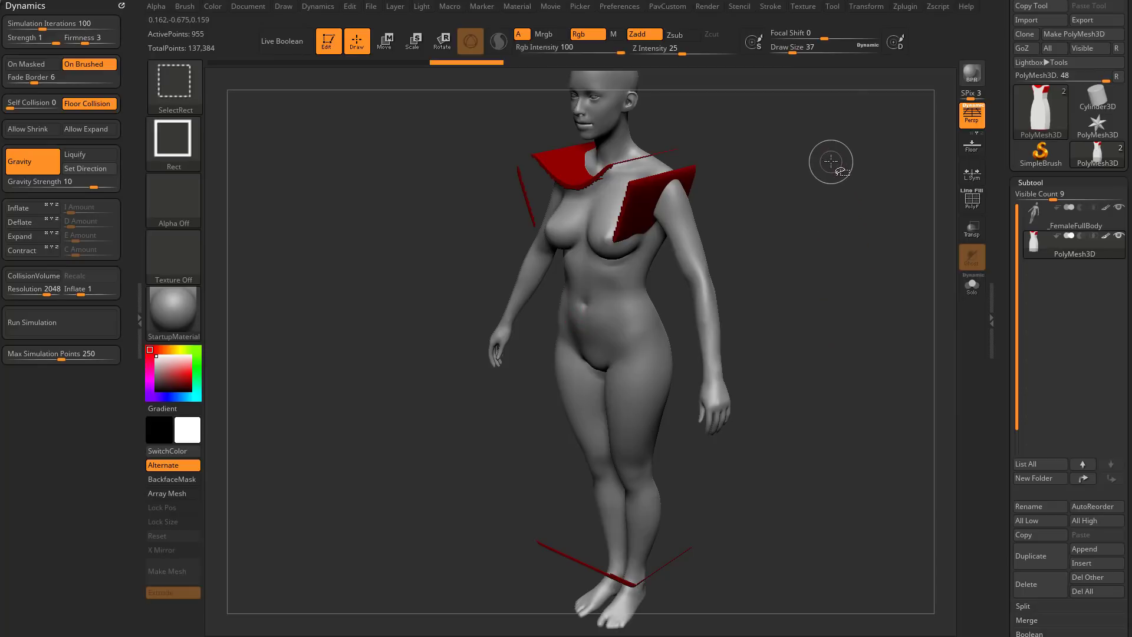
left_click(838, 169, "ctrl+shift")
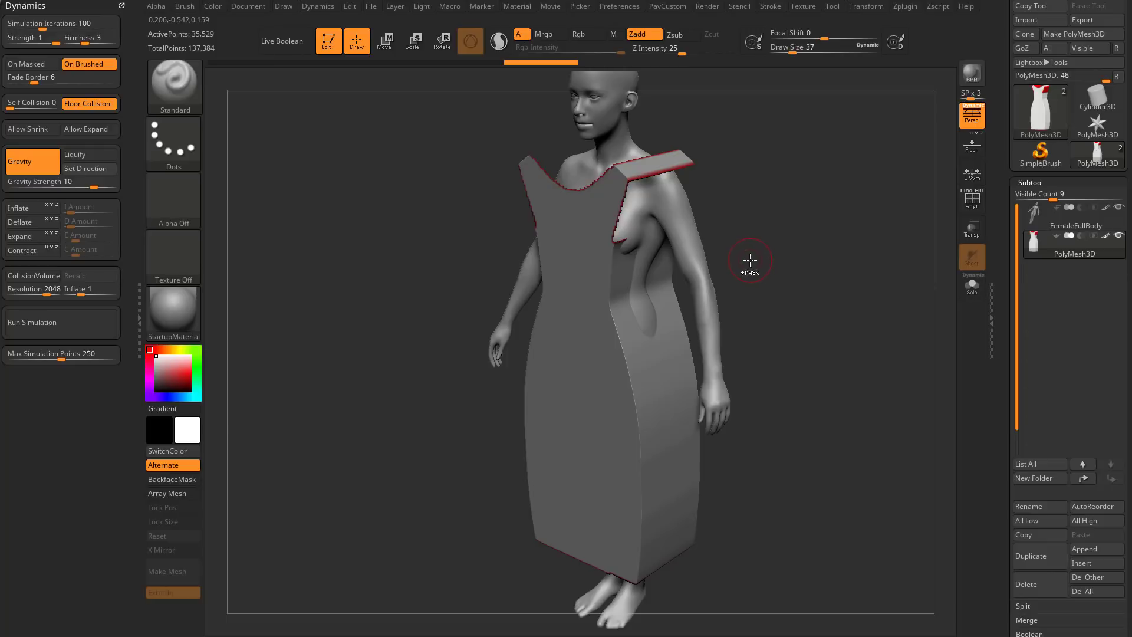
key("ctrl+shift")
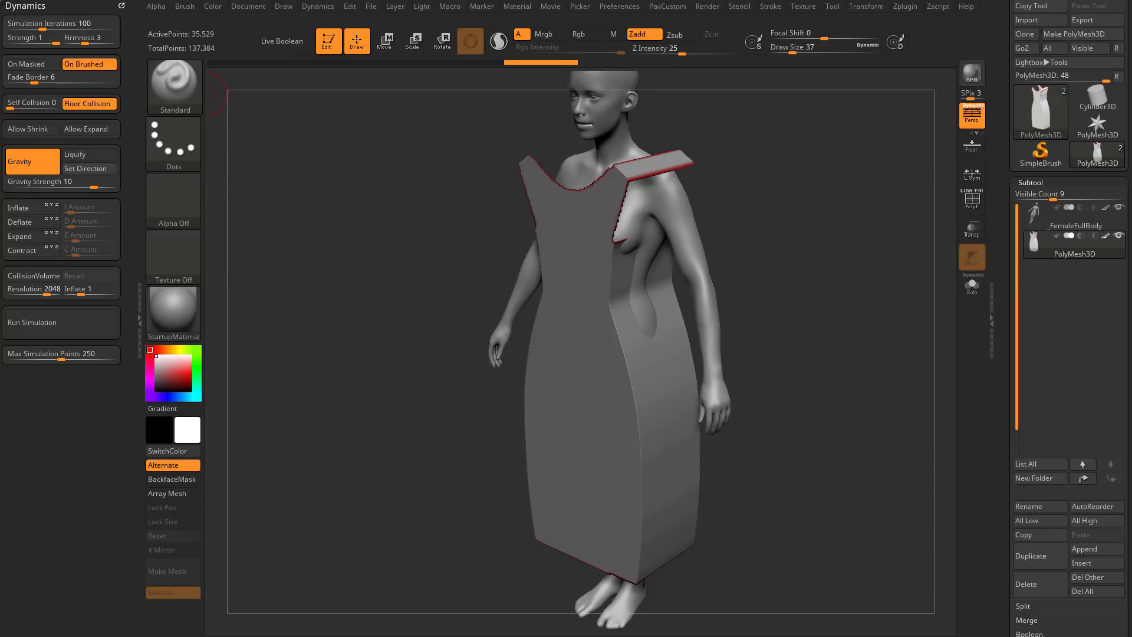
- Switch to Chrome and look through the ZBrush for Ideation playlist on ArtStation and the YouTube playlists, and return to ZBrush
left_click_drag(636, 636, 678, 46)
left_click(437, 442)
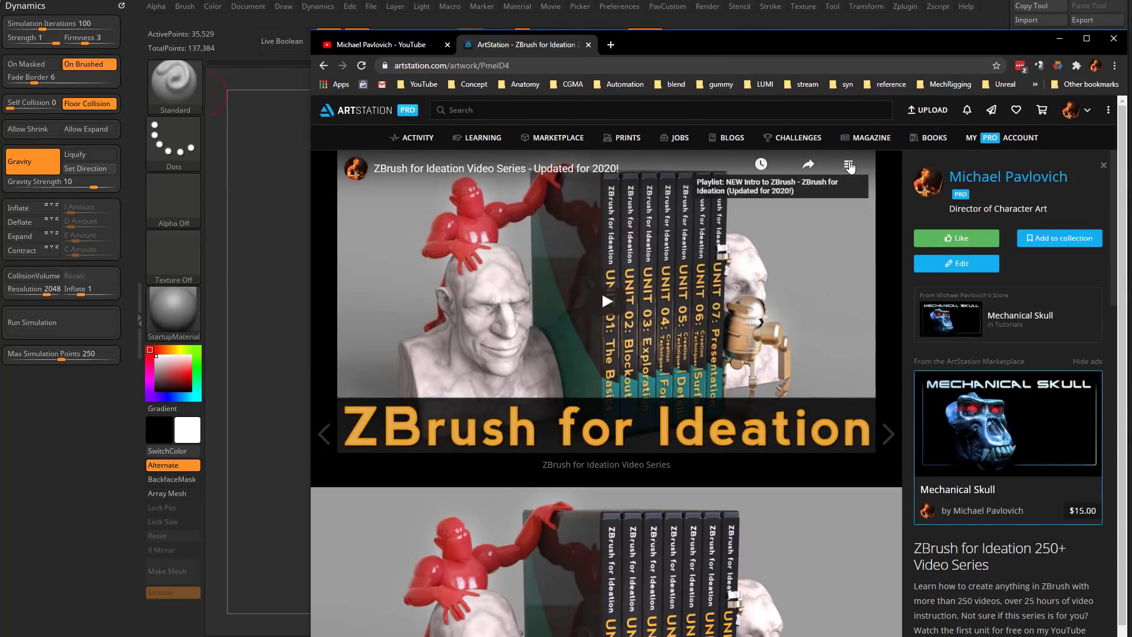
left_click(848, 163)
scroll(770, 277, "down", 15)
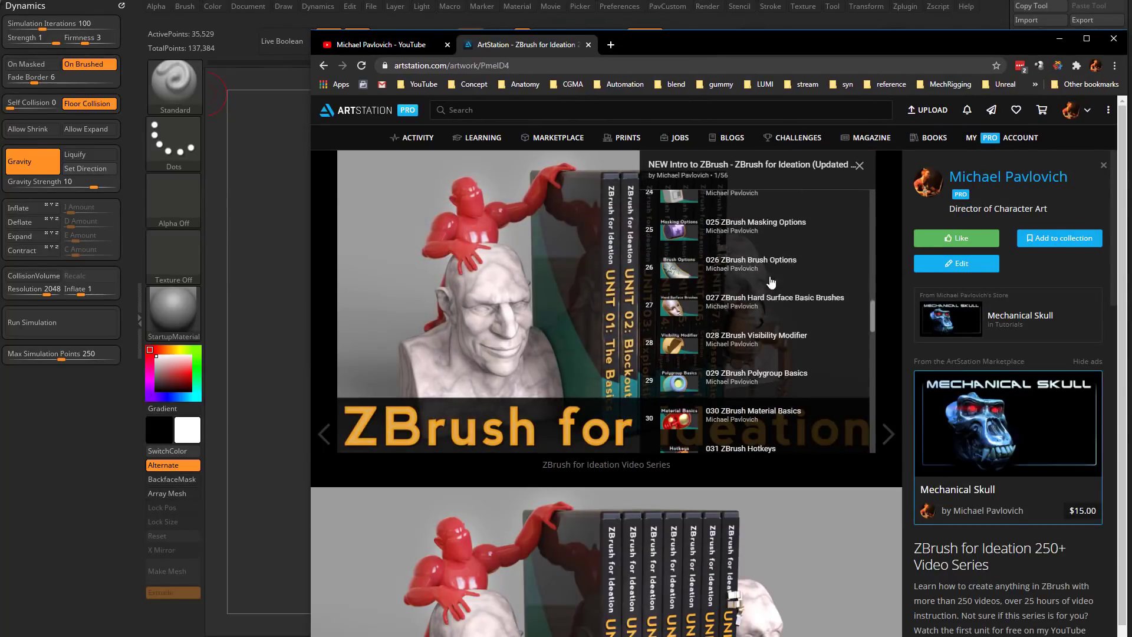
left_click(378, 46)
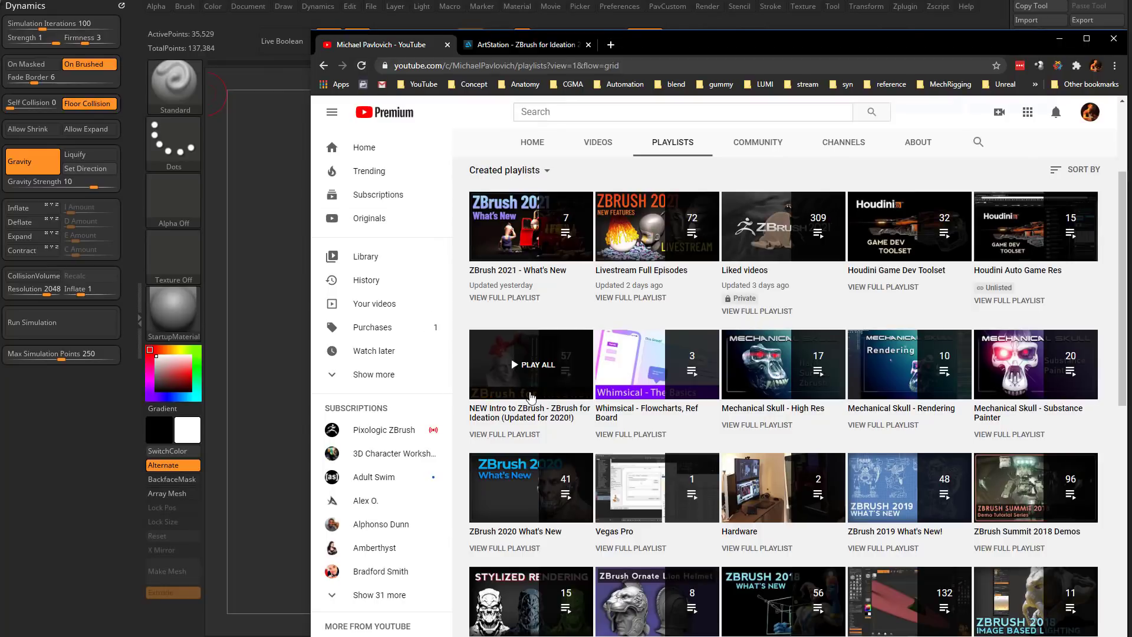
key("alt+Tab")
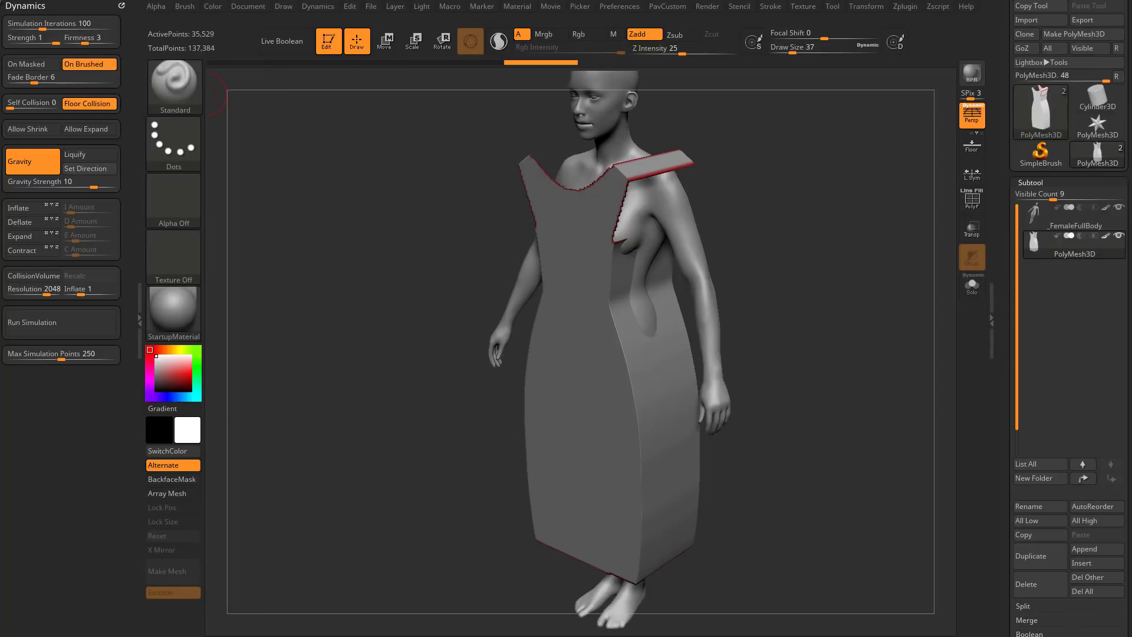
- Delete the hidden neck, armhole and hem faces from the dress mesh
left_click_drag(801, 208, 642, 194)
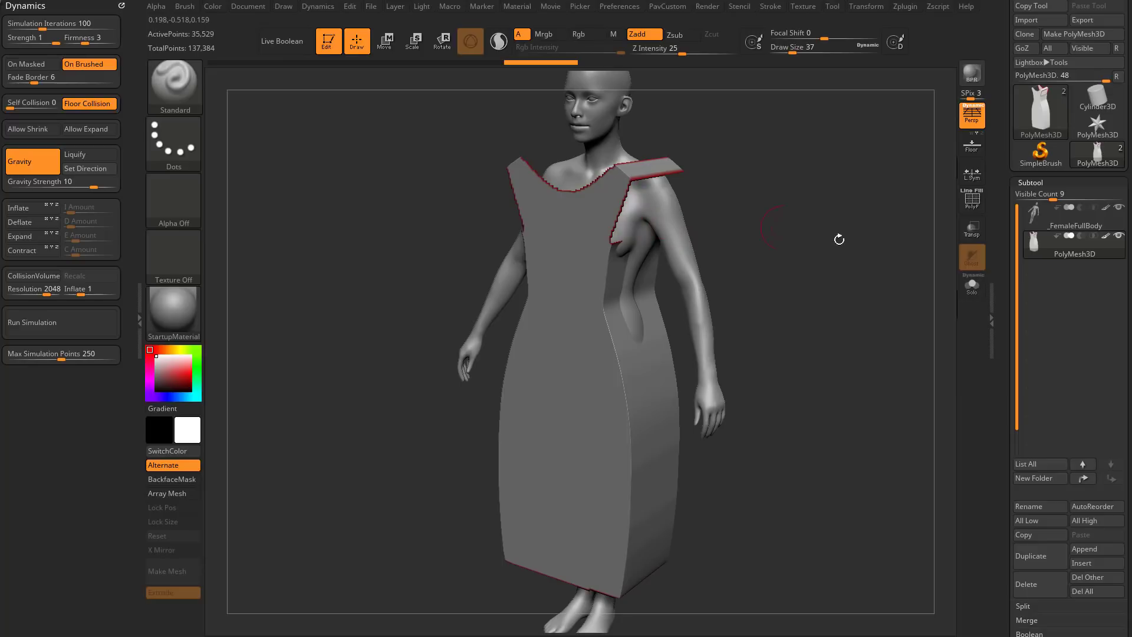
left_click_drag(1006, 329, 992, 93)
left_click(1027, 174)
left_click(1036, 277)
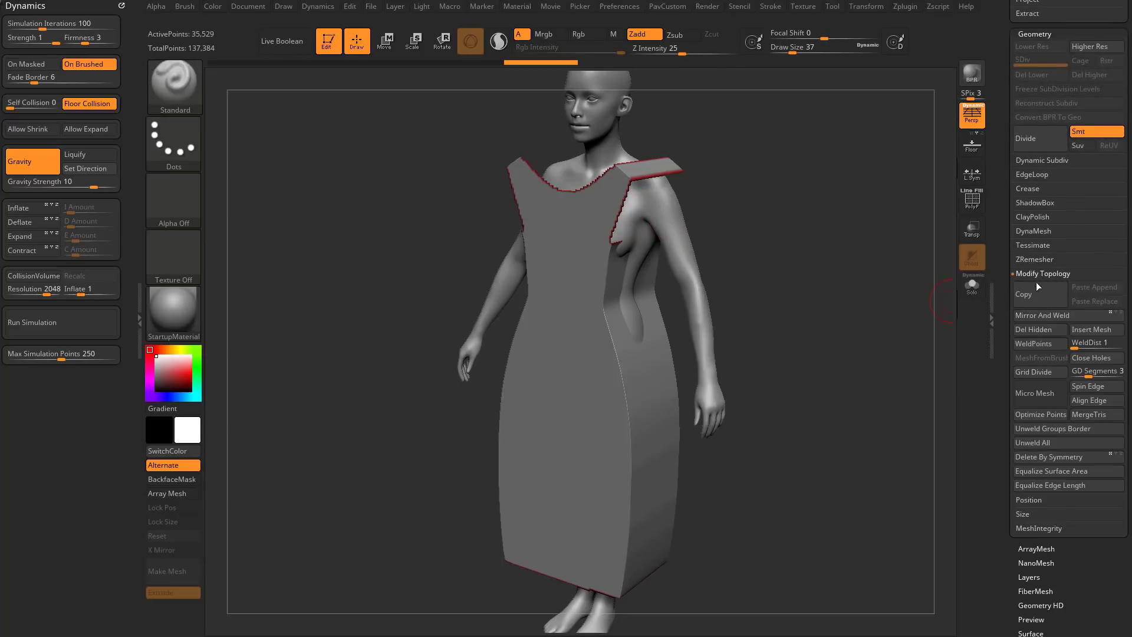
left_click(1050, 328)
key("p")
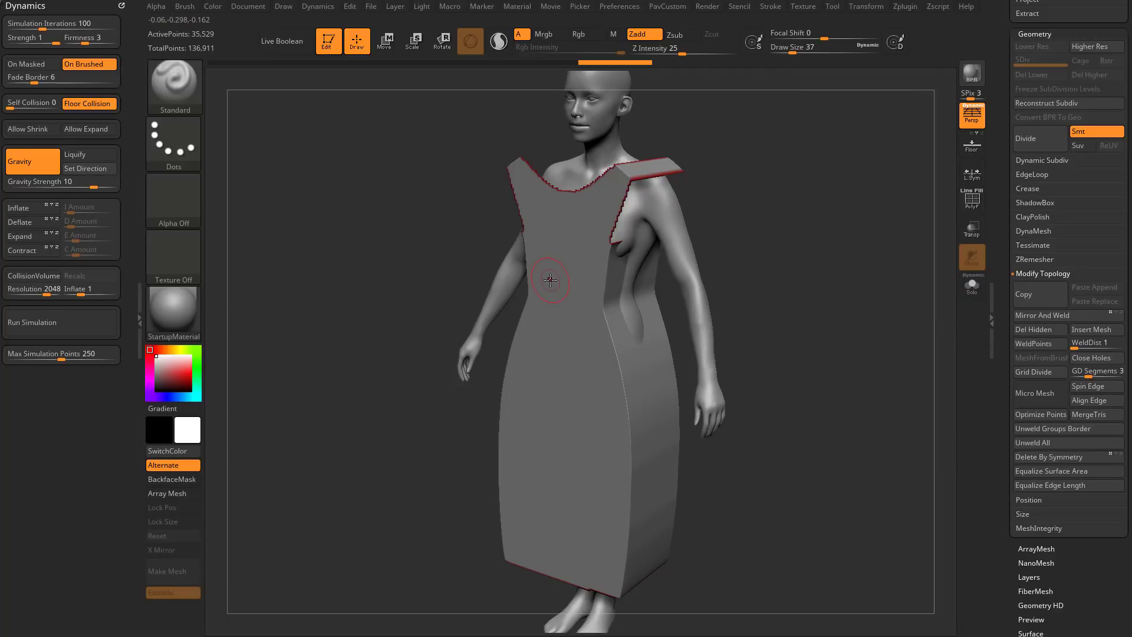
left_click_drag(788, 262, 1013, 370)
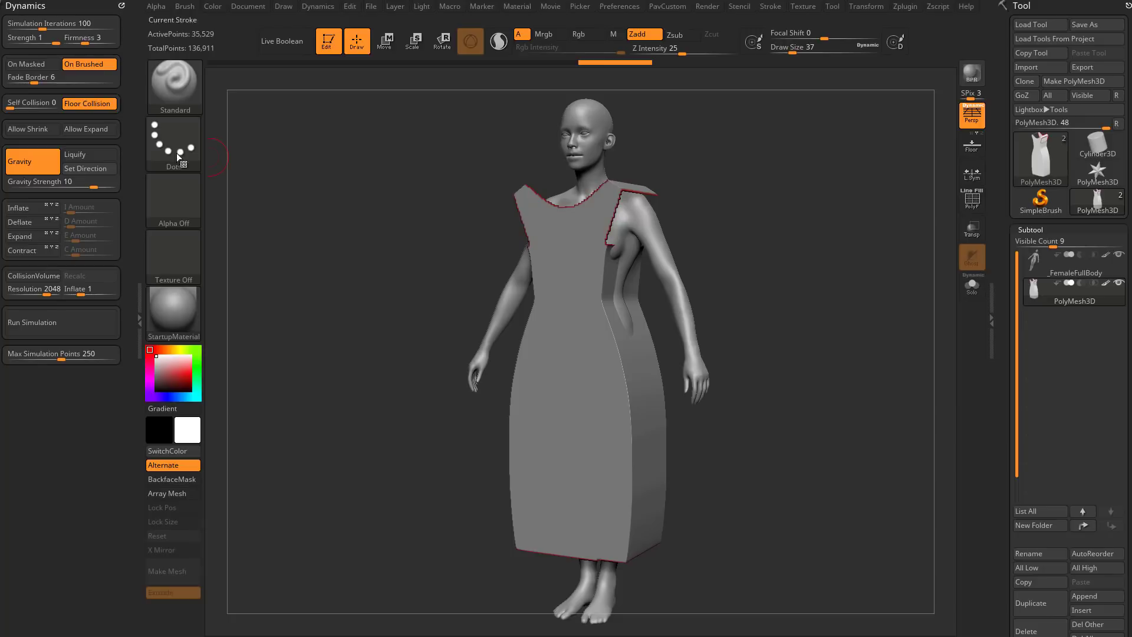
- Enable the collision volume at resolution 3200 and turn off gravity for the dress simulation
left_click(39, 276)
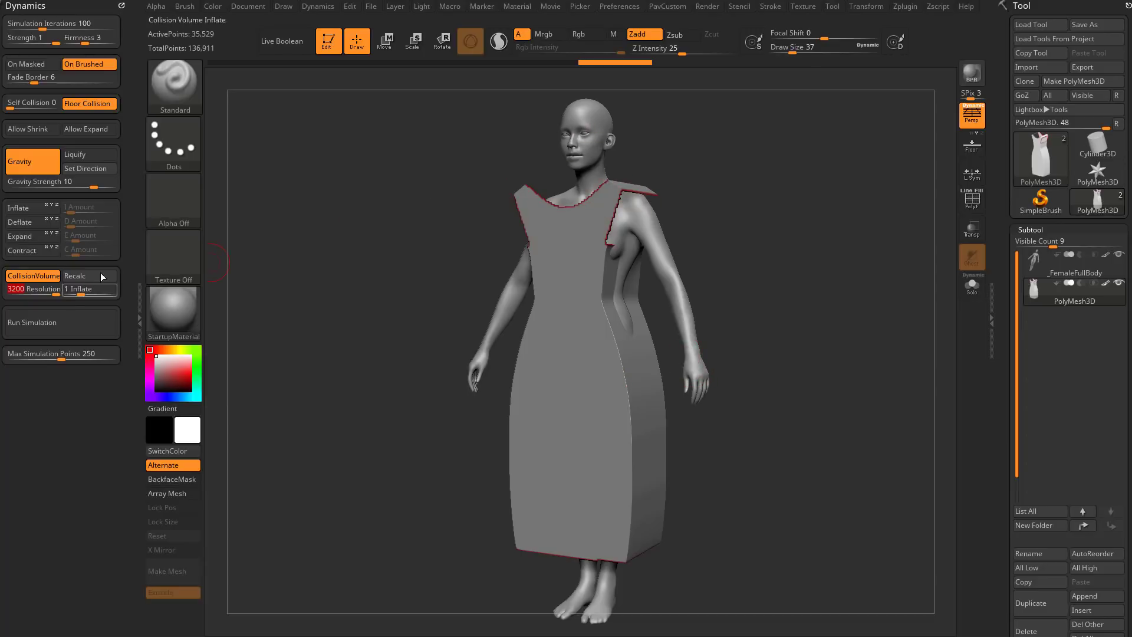
mouse_move(790, 242)
left_mouse_down()
mouse_move(796, 259)
mouse_move(800, 249)
left_mouse_up()
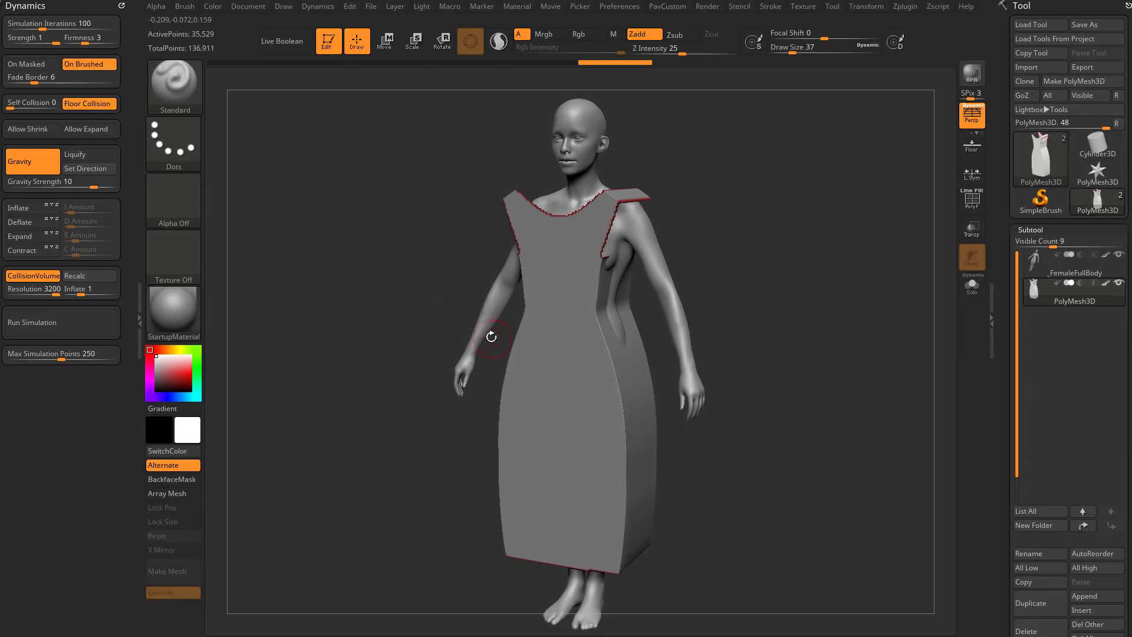
left_click_drag(841, 245, 809, 245)
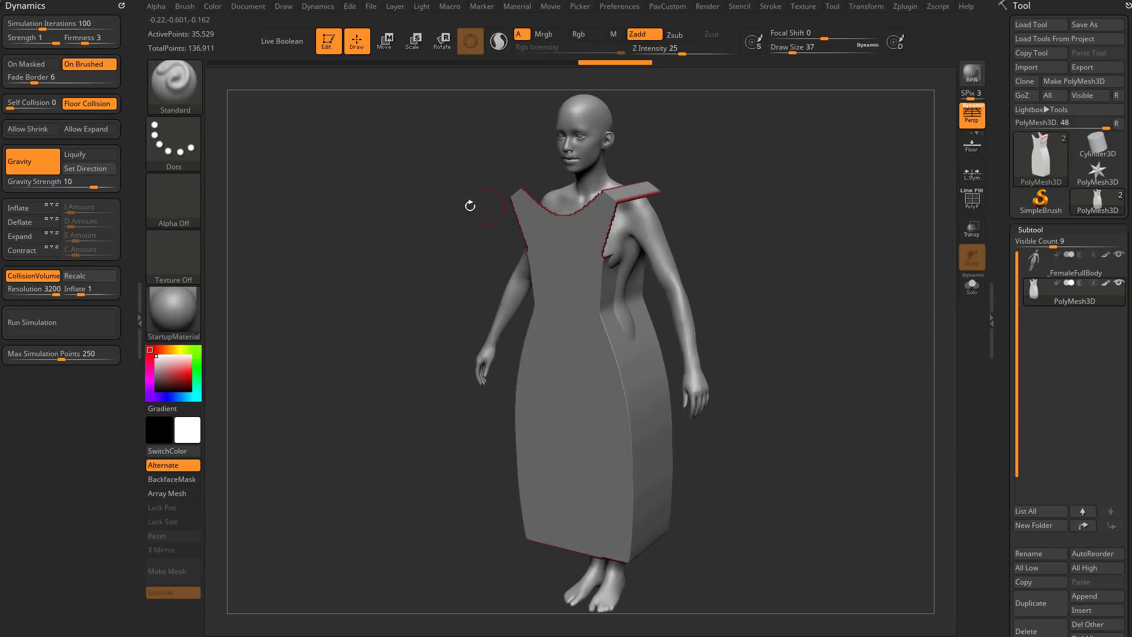
left_click(45, 167)
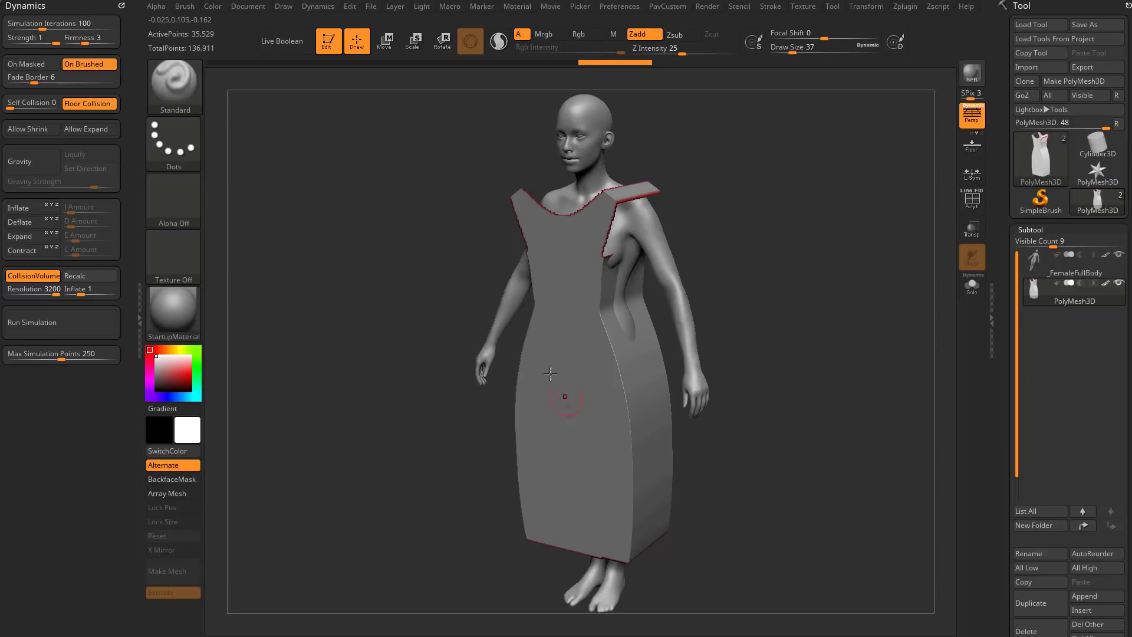
- Show the floor grid for axis reference and enable Contract along the Z axis with an amount of 1
left_click_drag(755, 230, 695, 209)
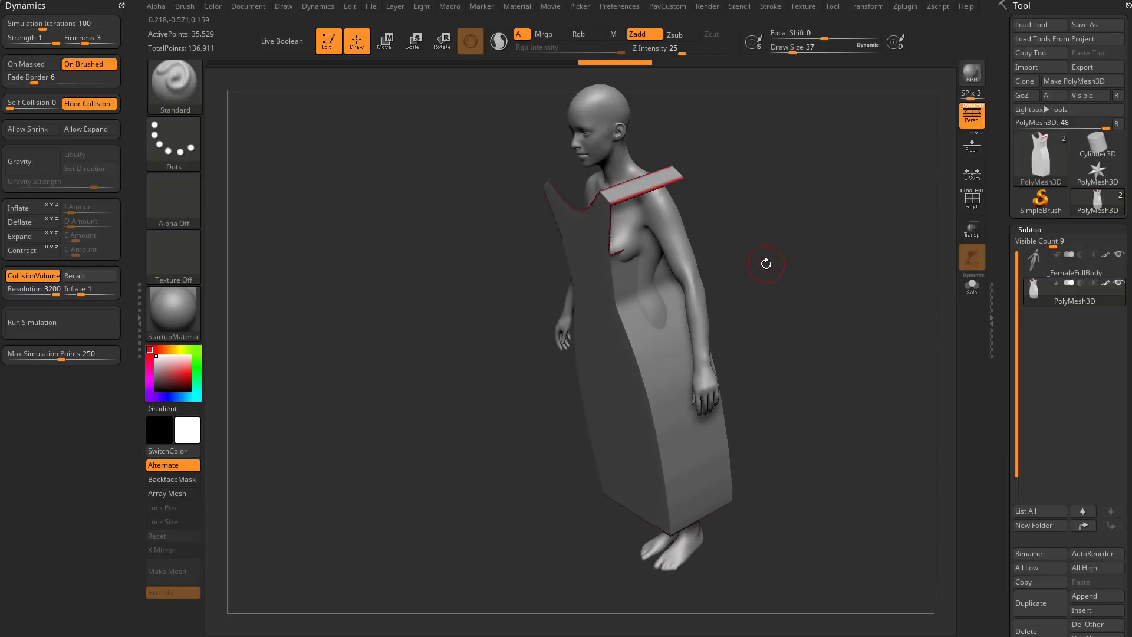
left_click_drag(766, 263, 874, 250)
left_click(972, 143)
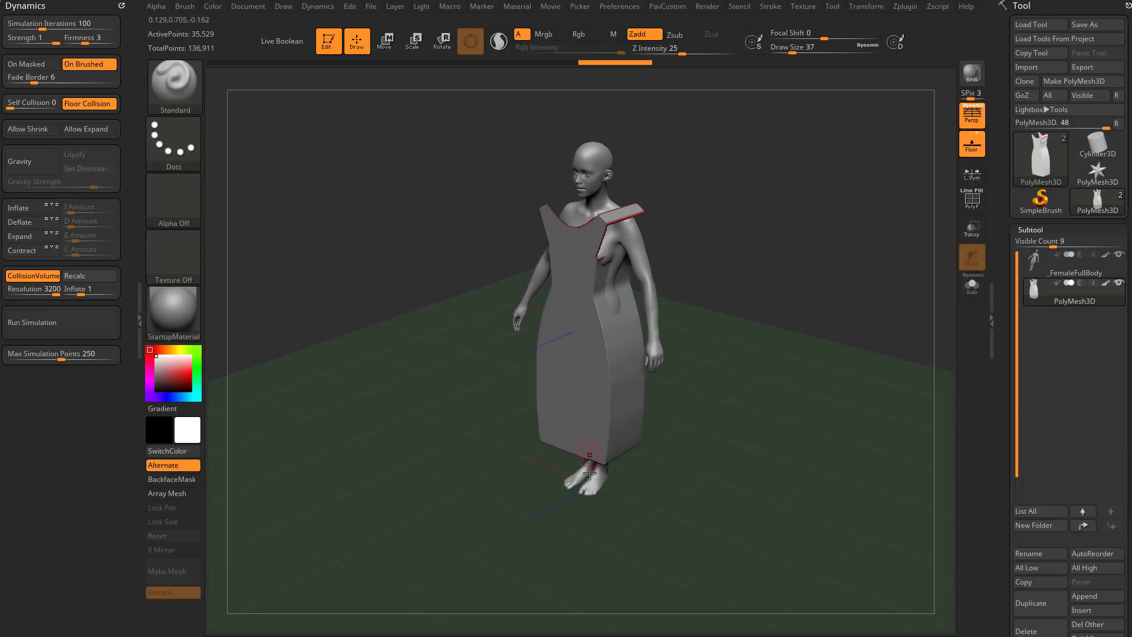
left_click_drag(590, 472, 582, 309)
left_click_drag(732, 303, 677, 313)
right_click_drag(678, 312, 774, 223)
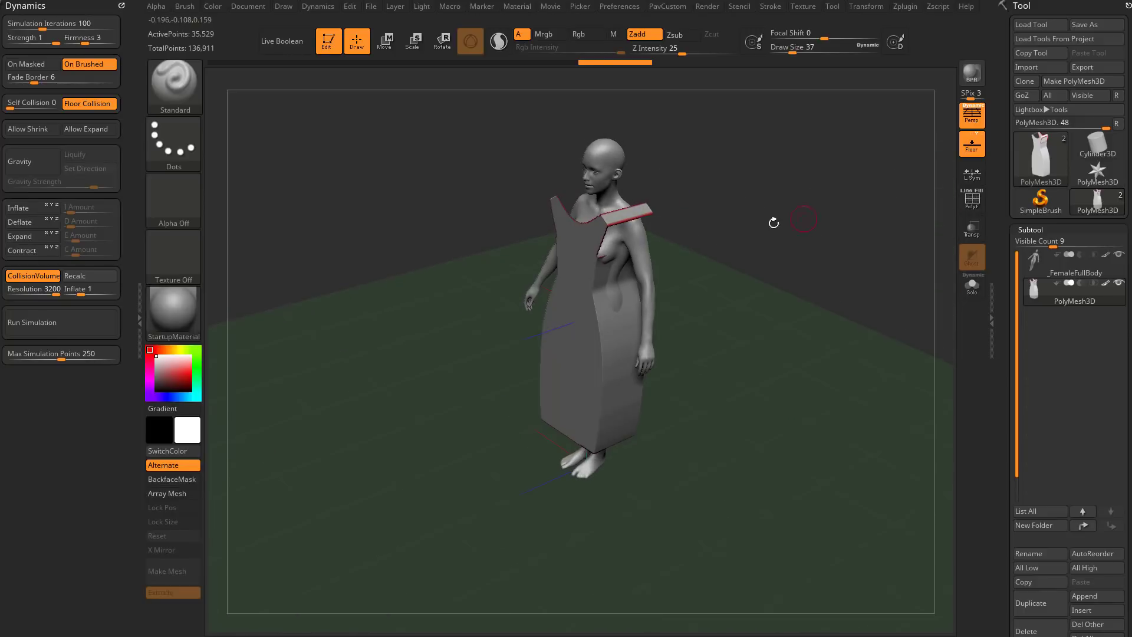
left_click_drag(695, 283, 692, 290)
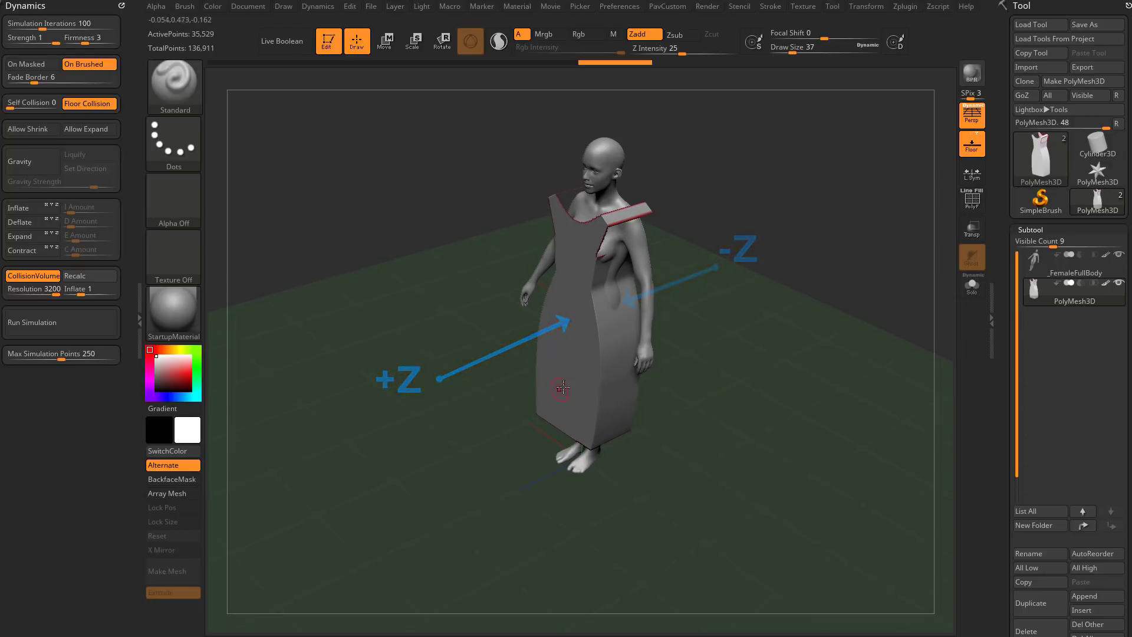
left_click(28, 252)
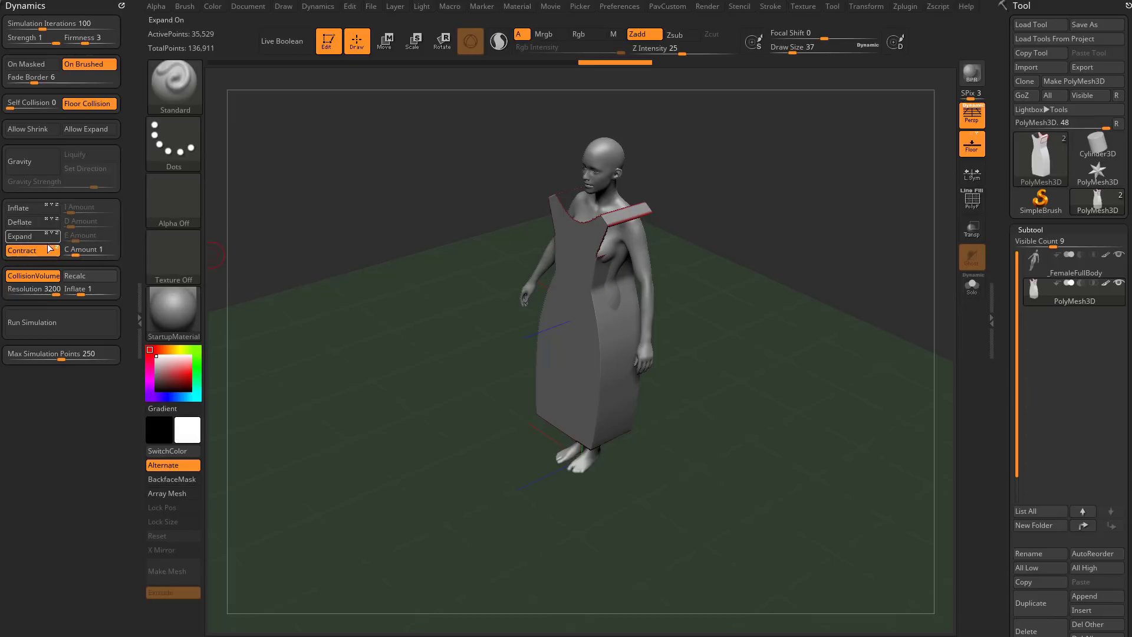
- Try the contracting simulation to pull the dress onto the body
mouse_move(817, 306)
left_mouse_down()
mouse_move(803, 299)
mouse_move(828, 296)
mouse_move(814, 278)
mouse_move(806, 295)
left_mouse_up()
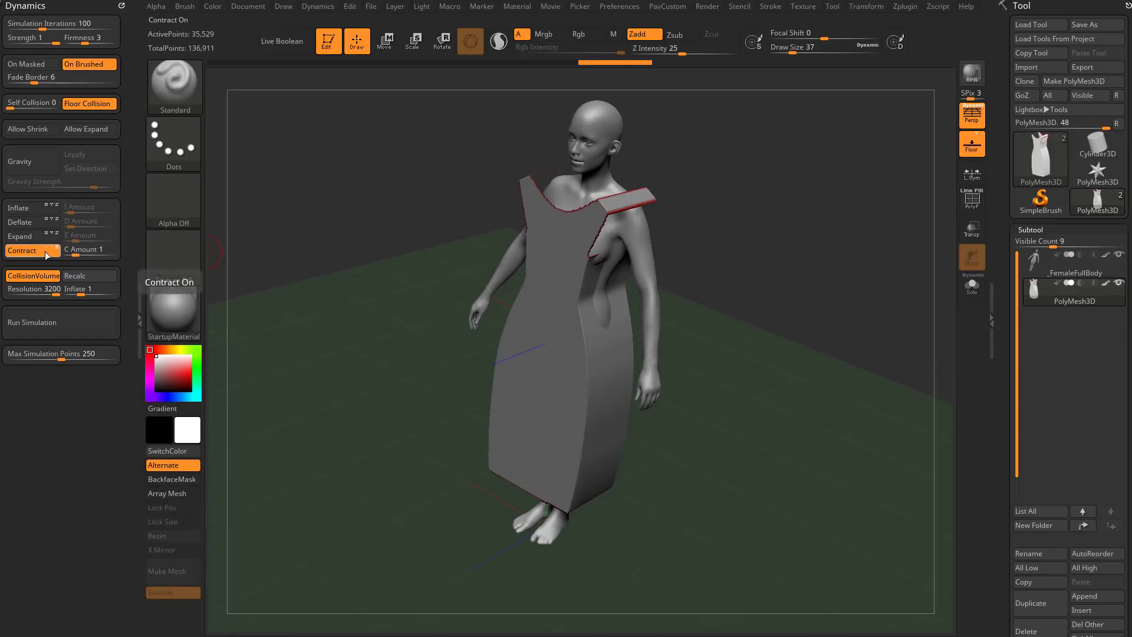
left_click_drag(309, 253, 292, 243)
left_click(66, 322)
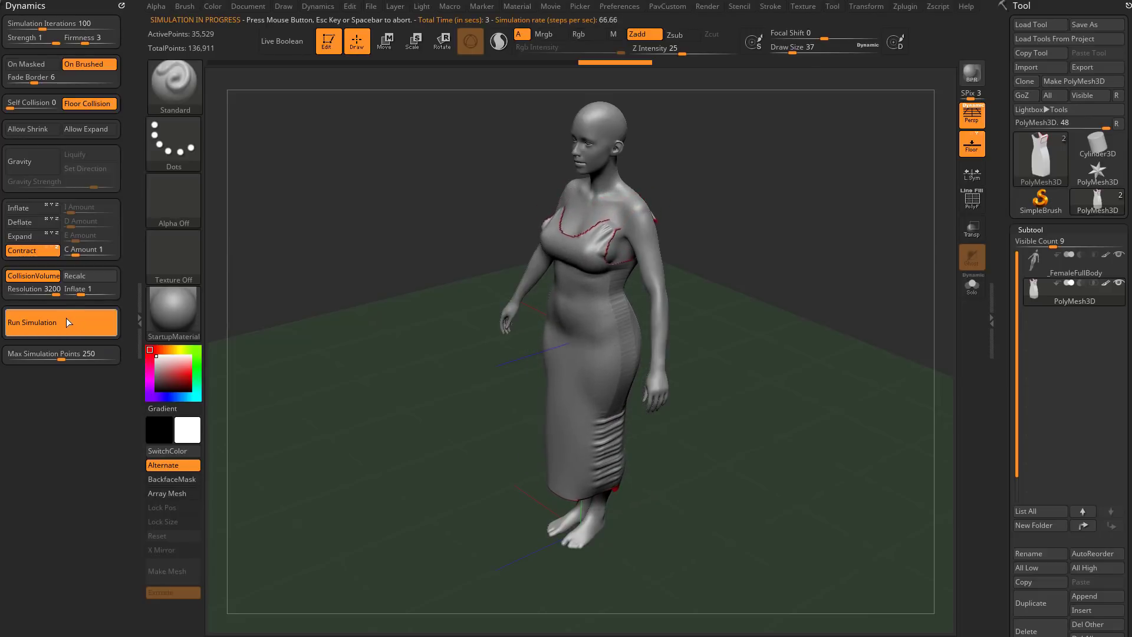
- Display the polygon wireframe around the dress's shoulder strap and switch to the ZModeler brush
left_click_drag(405, 222, 822, 271)
left_click(970, 201)
key("b")
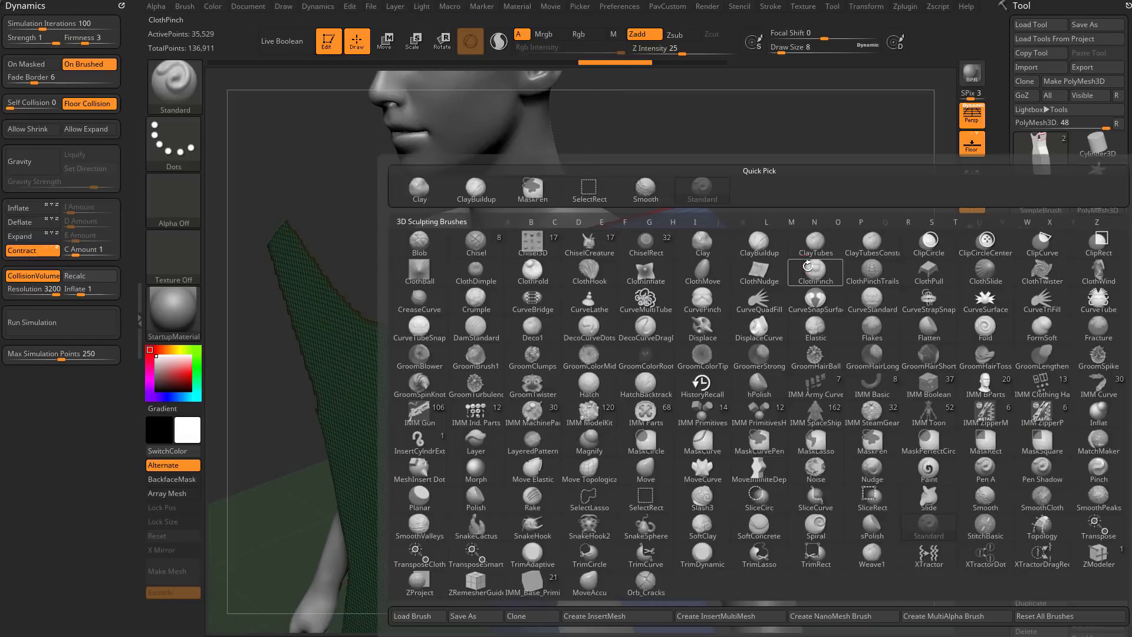
key("z")
key("m")
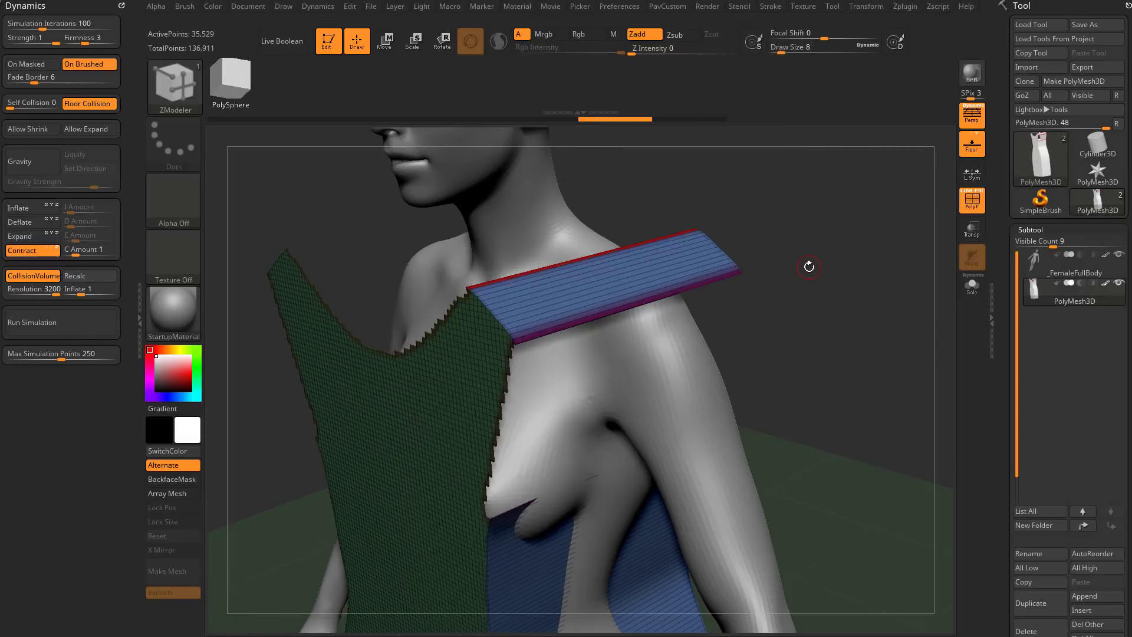
- Set the ZModeler edge action to Insert with Multiple EdgeLoops and try it across the shoulder strap
key("space")
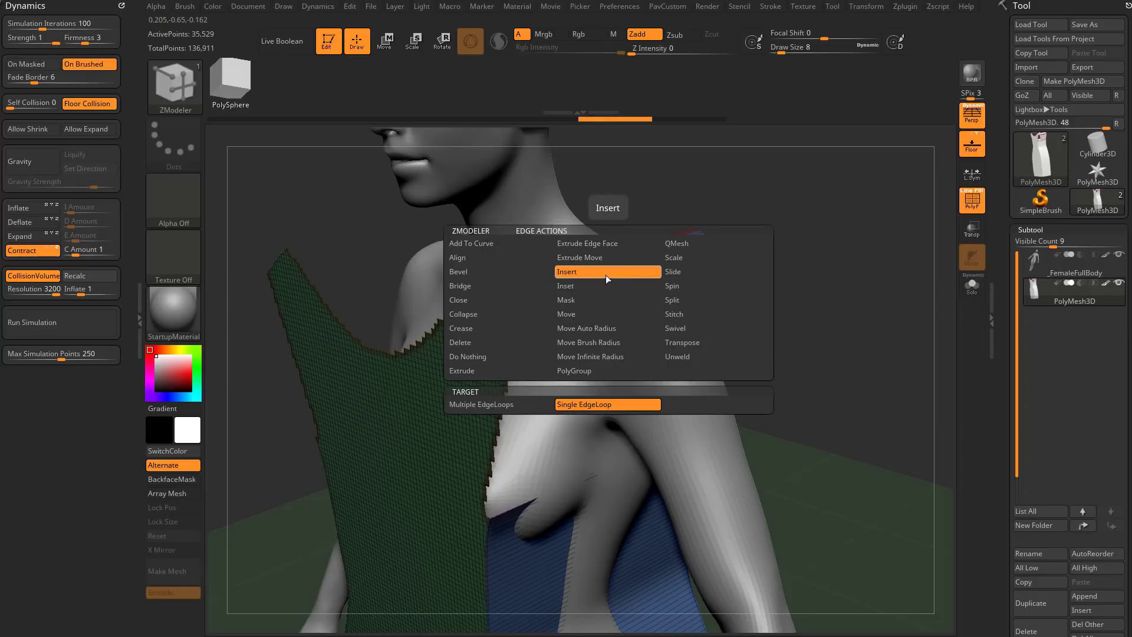
left_click(515, 405)
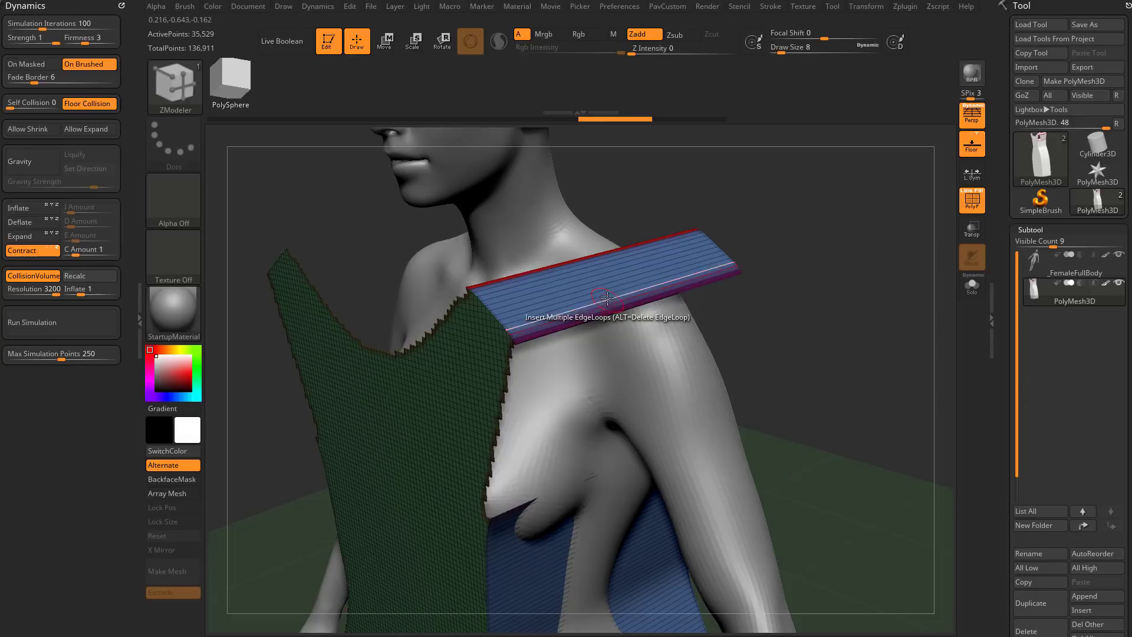
left_click(606, 288)
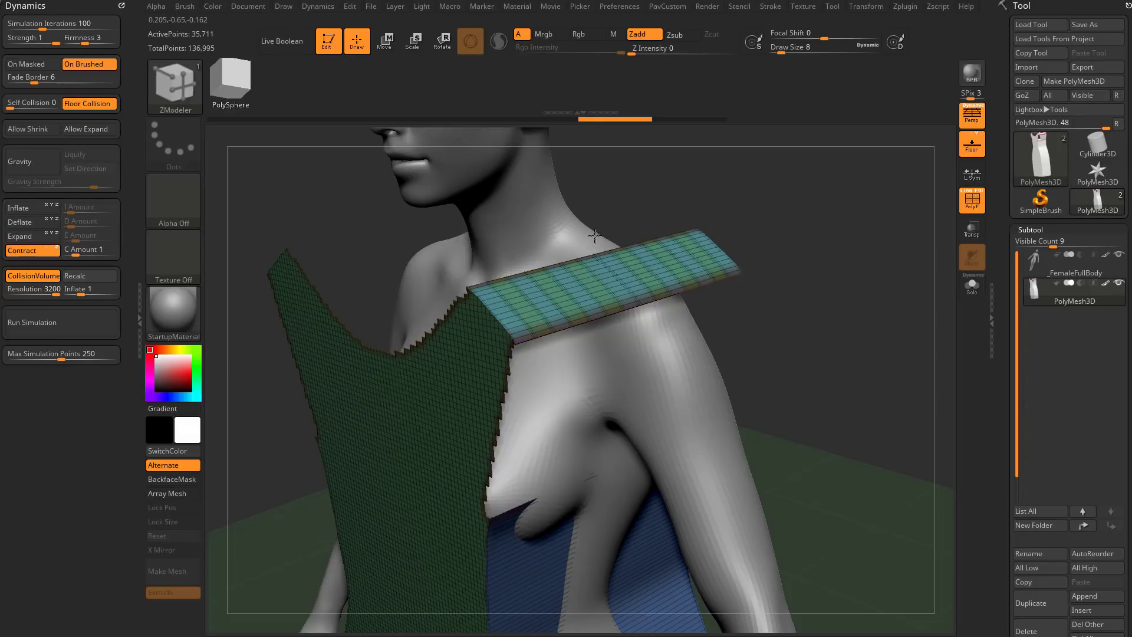
- Activate X-axis symmetry for editing both shoulder straps
left_click_drag(807, 246, 647, 240)
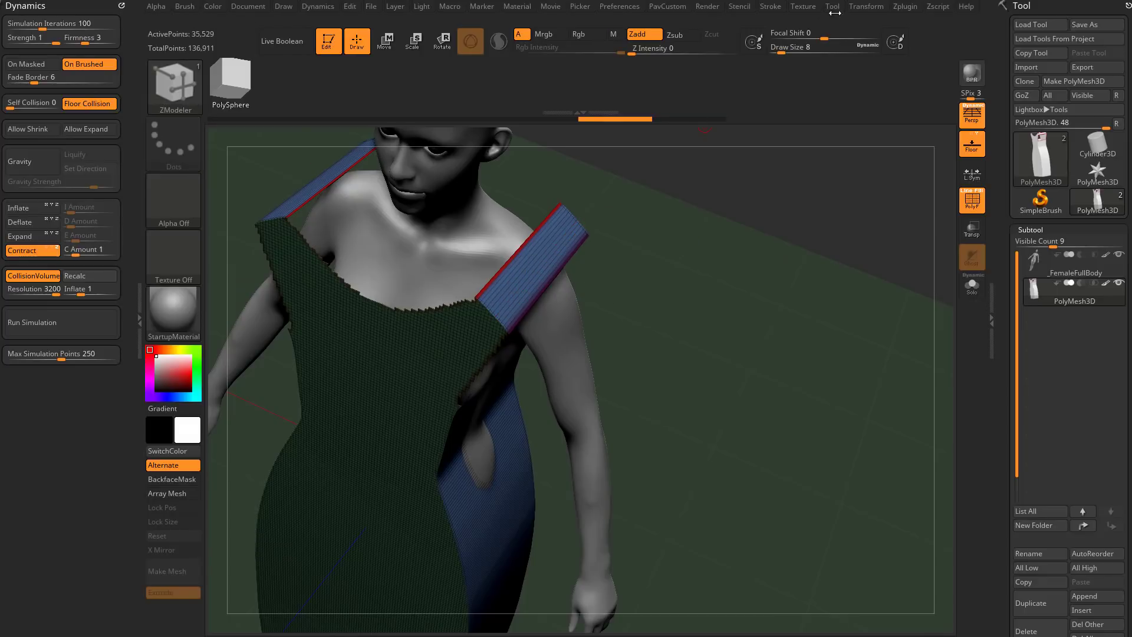
left_click(861, 11)
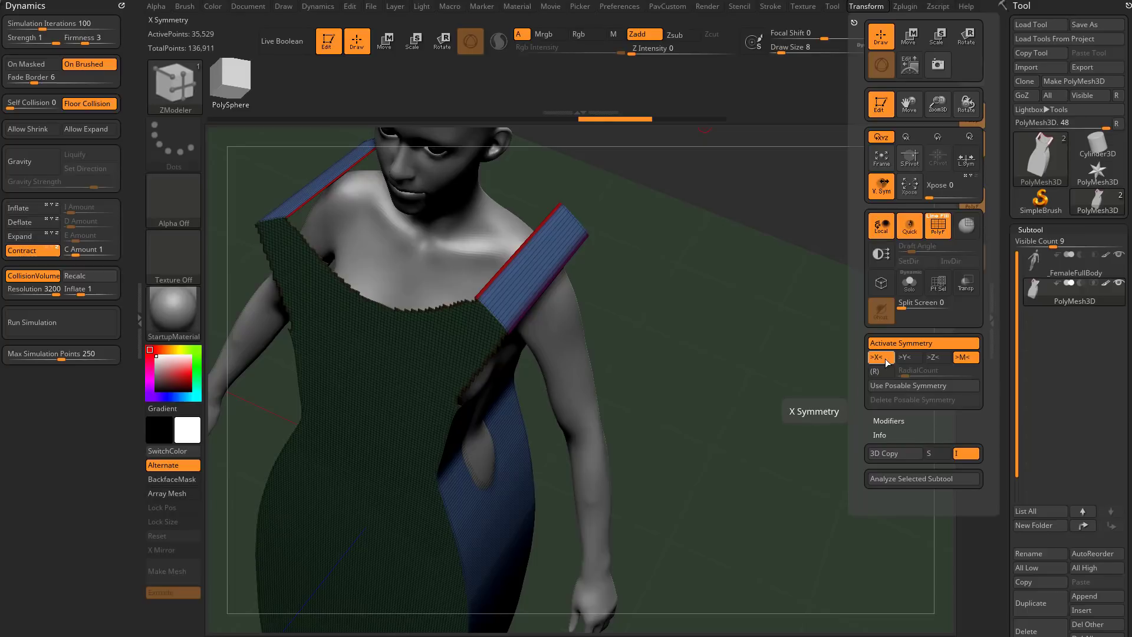
- Insert evenly spaced edge loops across the side polygons of both shoulder straps, using X symmetry
key("x")
key("x")
key("x")
key("x")
left_click_drag(800, 315, 890, 339)
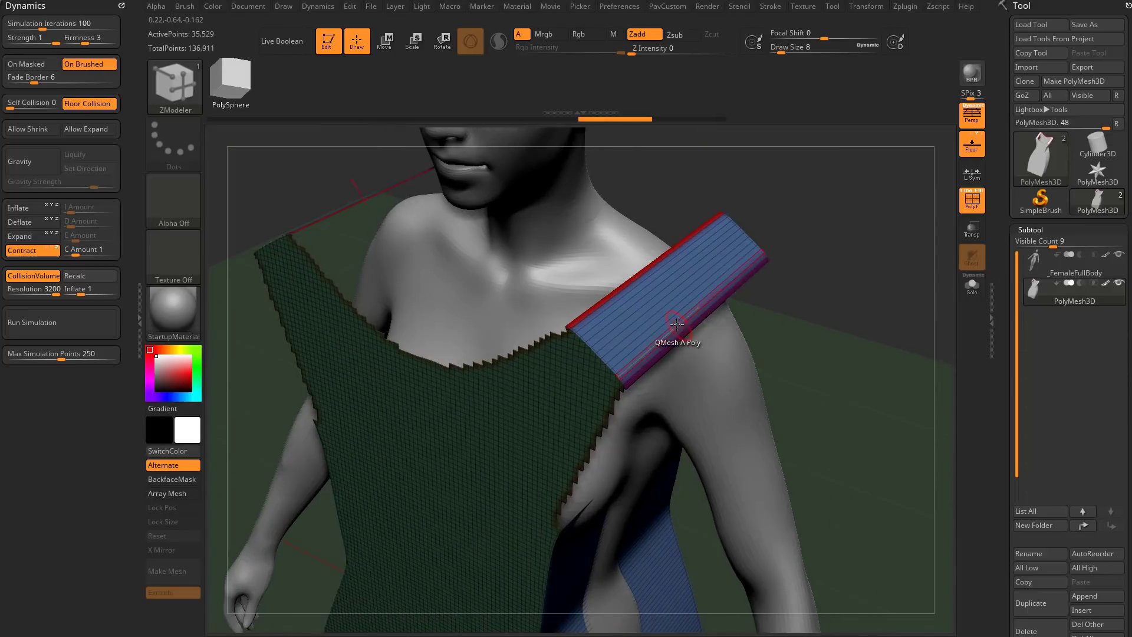
left_click_drag(677, 323, 689, 343)
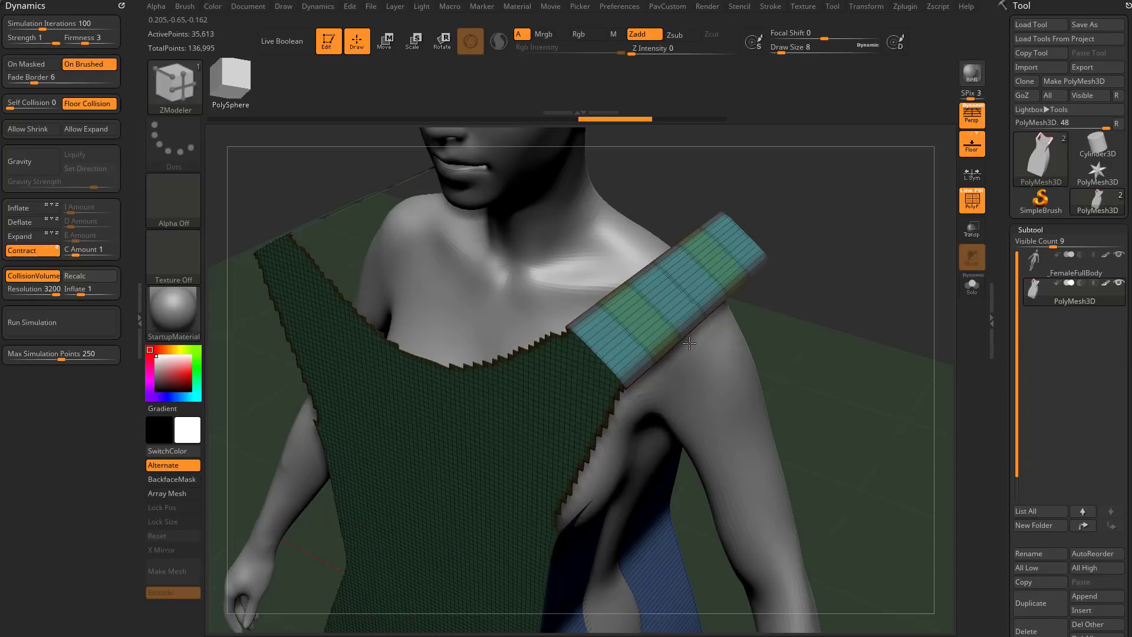
left_click(689, 343)
- Run the contracting cloth simulation until the dress fits the body, and stop it to inspect the fit
left_click_drag(788, 331, 731, 325, "alt")
left_click(84, 325)
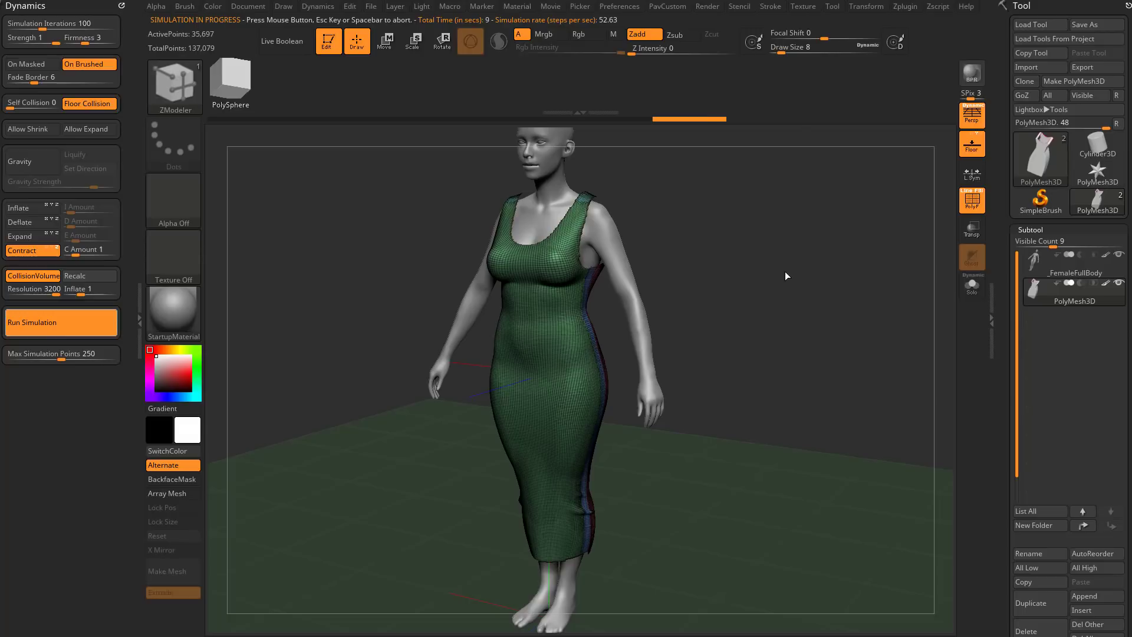
left_click_drag(785, 275, 809, 260)
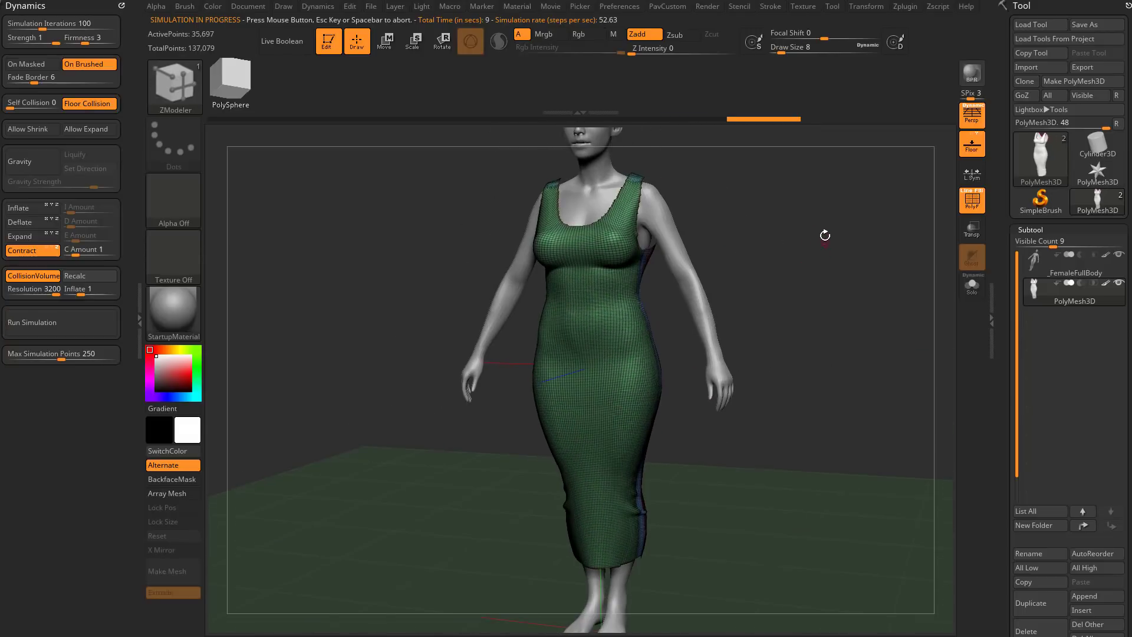
left_click_drag(844, 223, 808, 238)
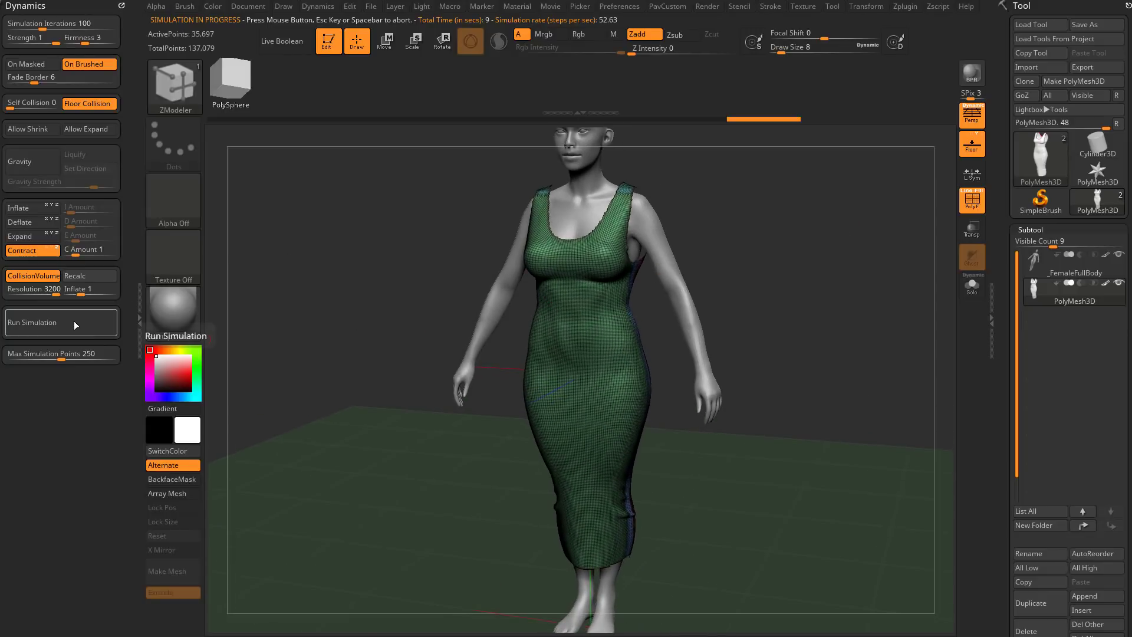
left_click_drag(813, 227, 841, 277)
- Switch the material to SkinShade4 and examine the dress around the shoulder and chest
left_click(174, 312)
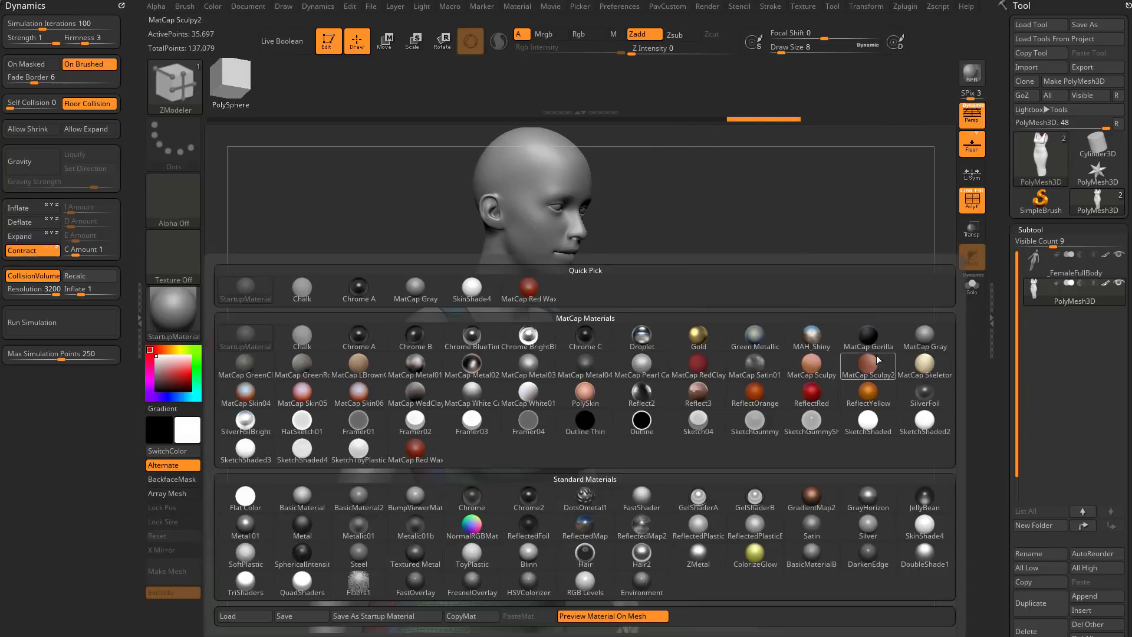
left_click(925, 424)
mouse_move(798, 322)
left_mouse_down("alt")
mouse_move(861, 278)
mouse_move(825, 298)
left_mouse_up("alt")
left_click(173, 312)
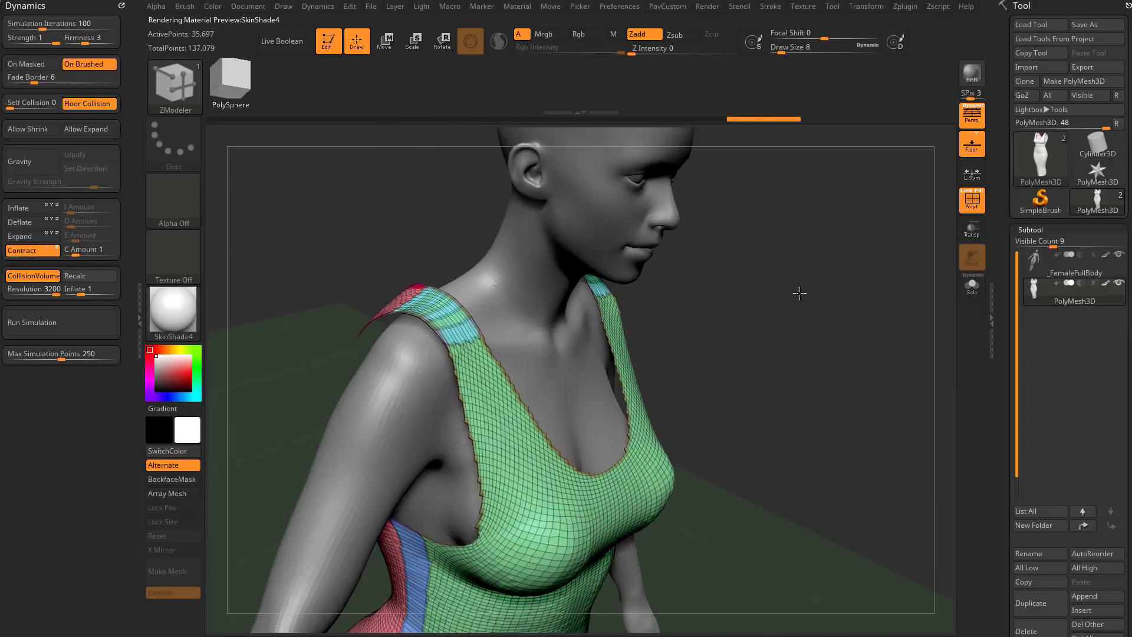
mouse_move(798, 296)
left_mouse_down()
mouse_move(763, 316)
mouse_move(720, 296)
left_mouse_up()
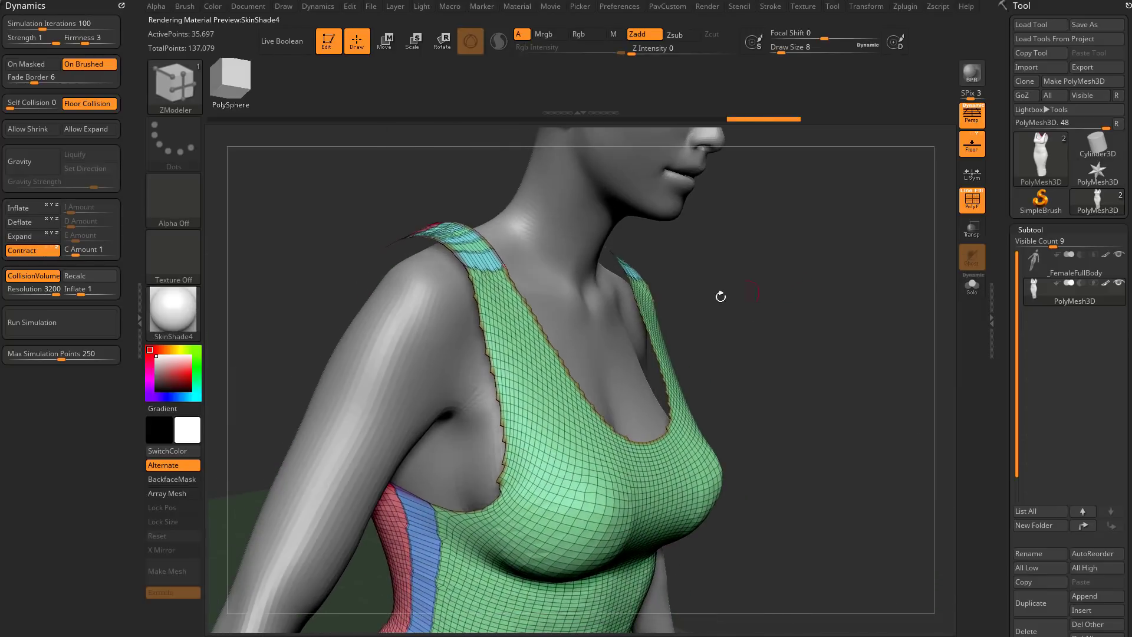
left_click_drag(828, 350, 840, 338)
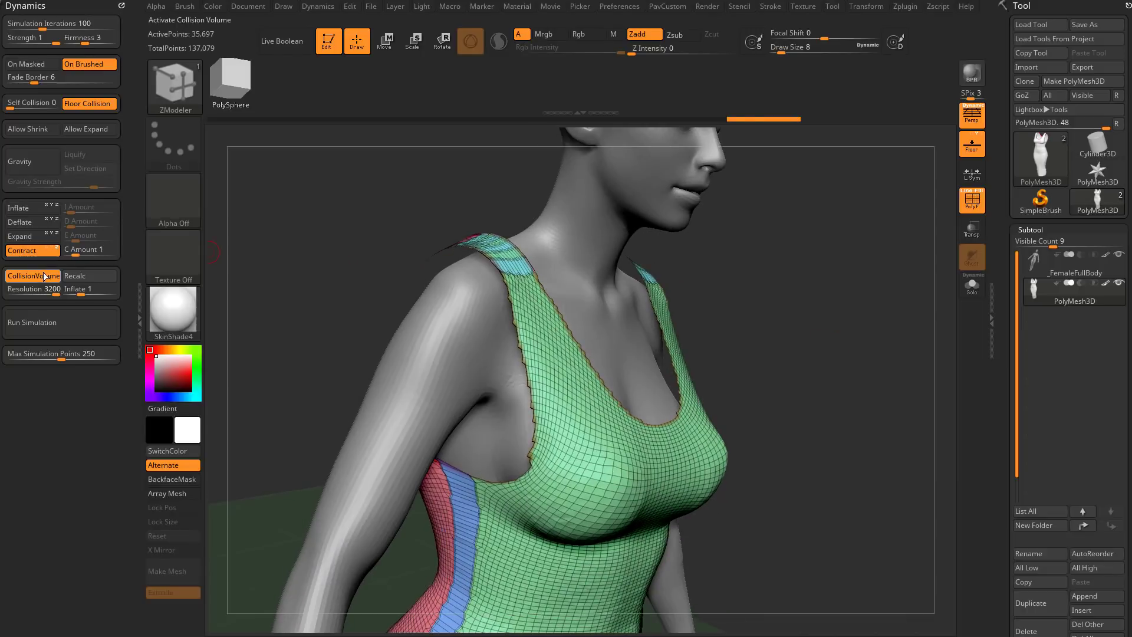
- Set the collision volume's Inflate to 0 and rerun the contracting simulation for a tighter fit
left_click_drag(81, 293, 71, 296)
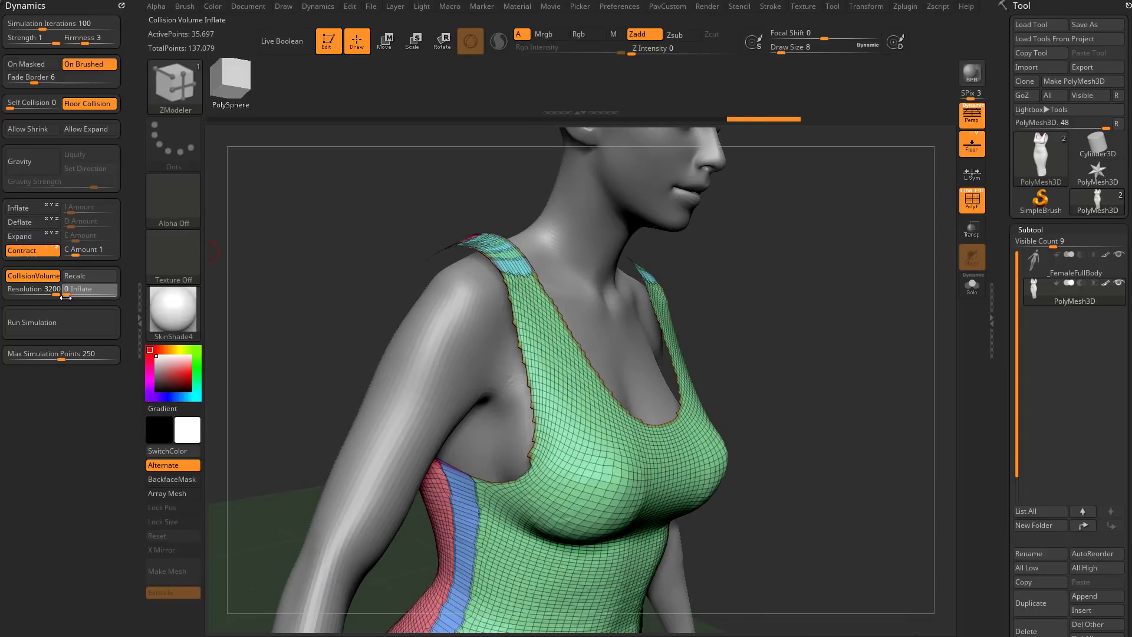
left_click(66, 323)
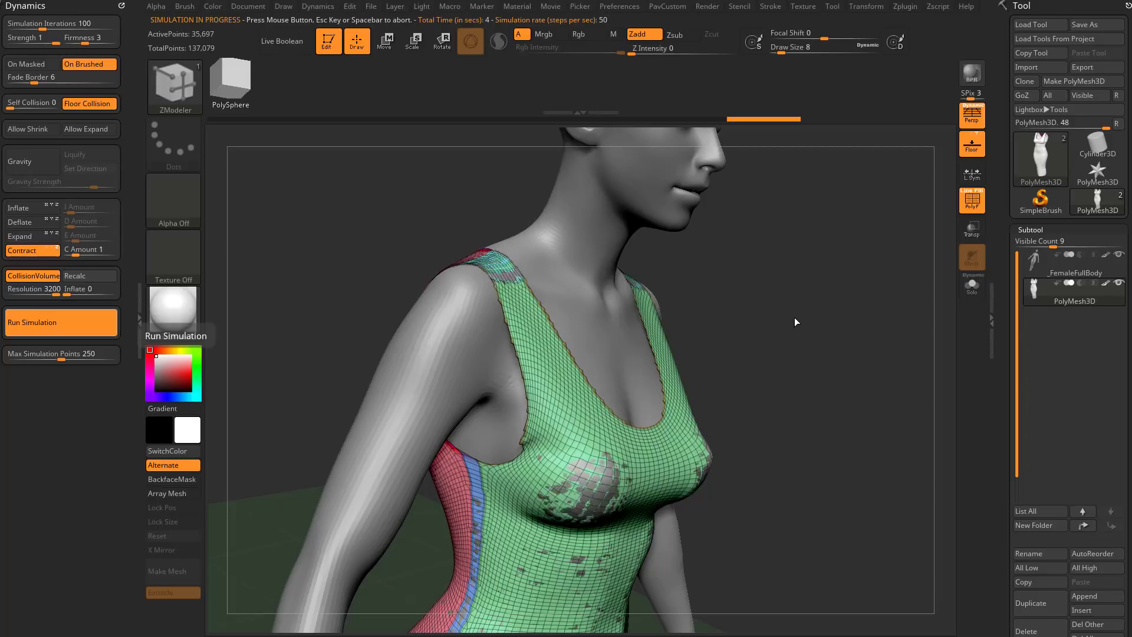
left_click(810, 305)
left_click_drag(809, 304, 601, 336)
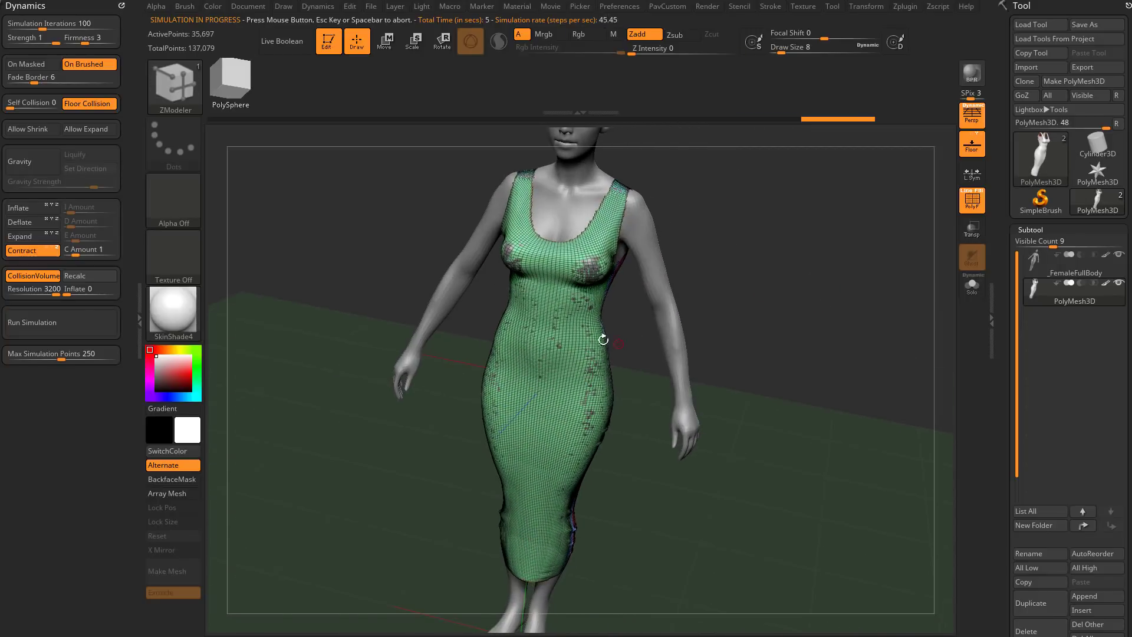
mouse_move(819, 333)
left_mouse_down()
mouse_move(786, 321)
mouse_move(867, 297)
mouse_move(755, 303)
left_mouse_up()
- Set the brush's draw size to 18
key("s")
key("s")
mouse_move(804, 299)
left_mouse_down()
mouse_move(844, 296)
mouse_move(787, 285)
mouse_move(862, 400)
mouse_move(895, 357)
left_mouse_up()
- Turn on Dynamic Subdiv for the dress with QGrid and SmoothSubdiv both at 0
left_click_drag(1004, 377, 991, 223)
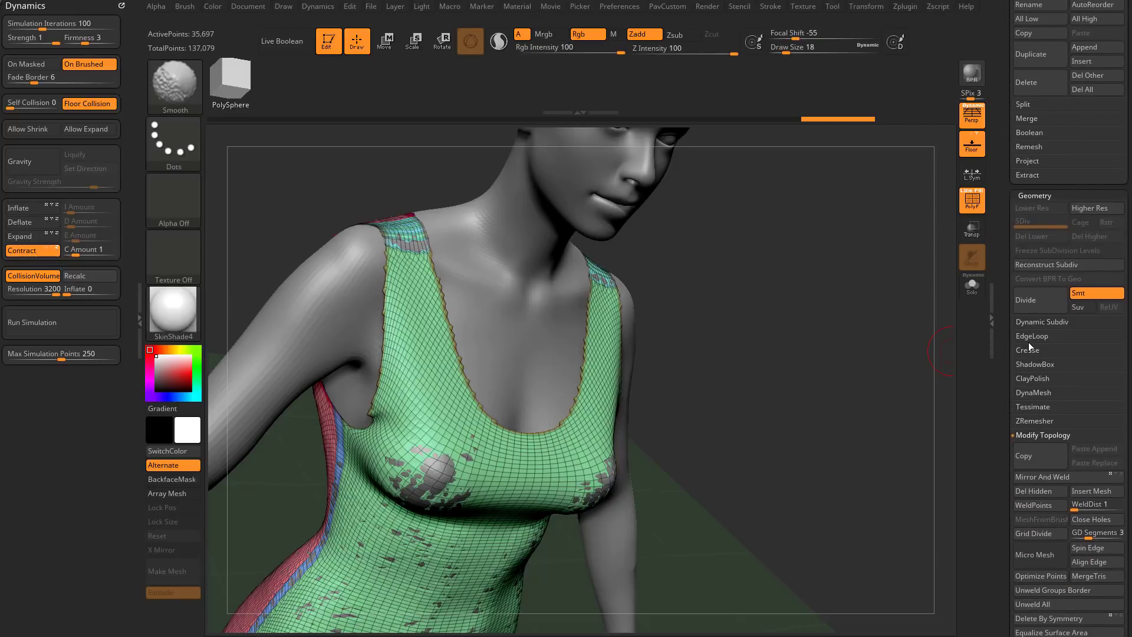
left_click(1028, 323)
left_click_drag(1007, 348, 1001, 294)
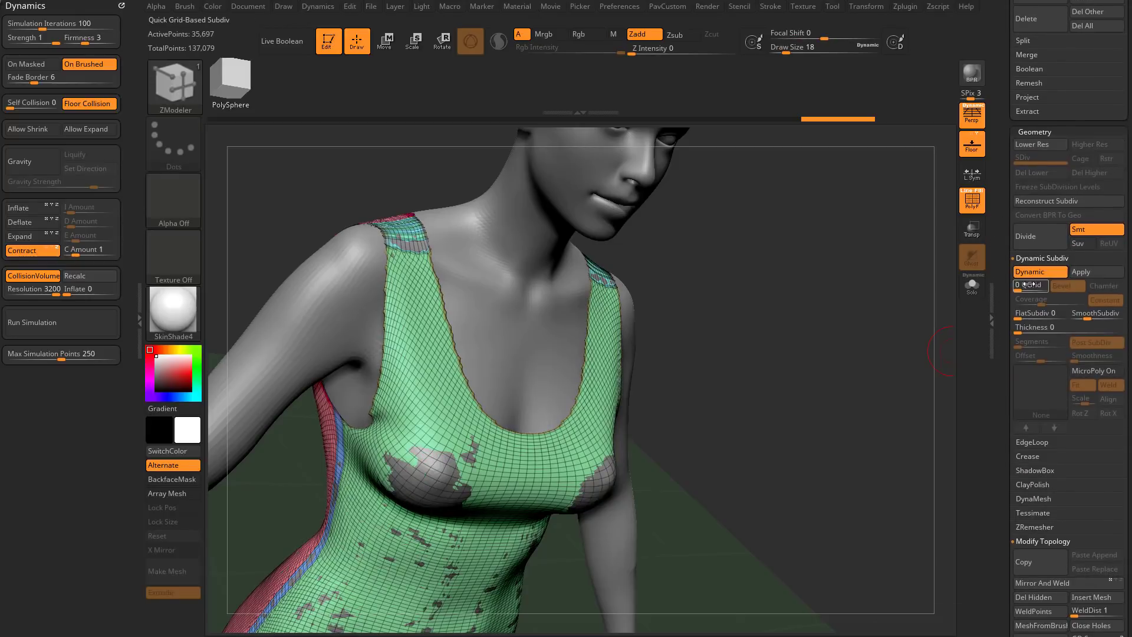
left_click_drag(813, 361, 831, 367)
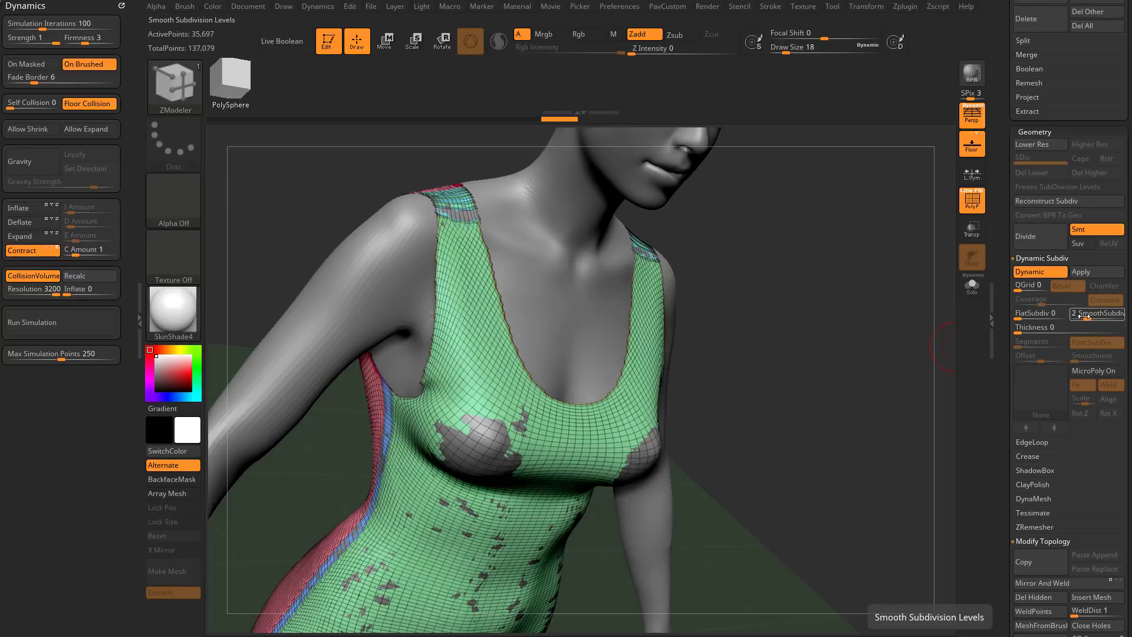
left_click_drag(1086, 316, 1078, 318)
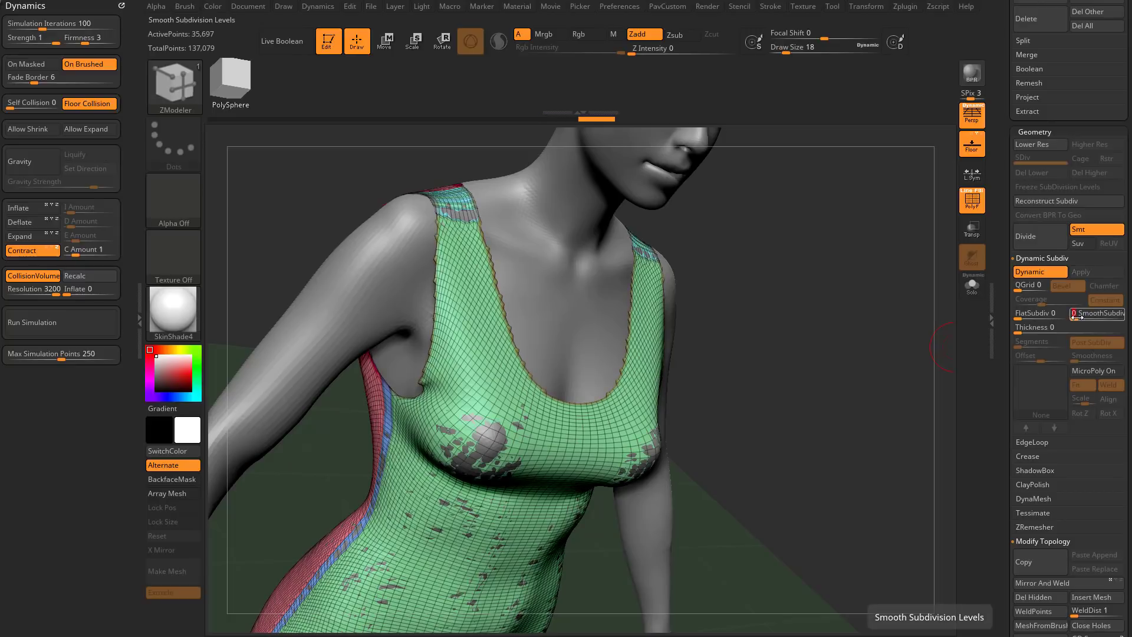
left_click_drag(871, 366, 892, 378)
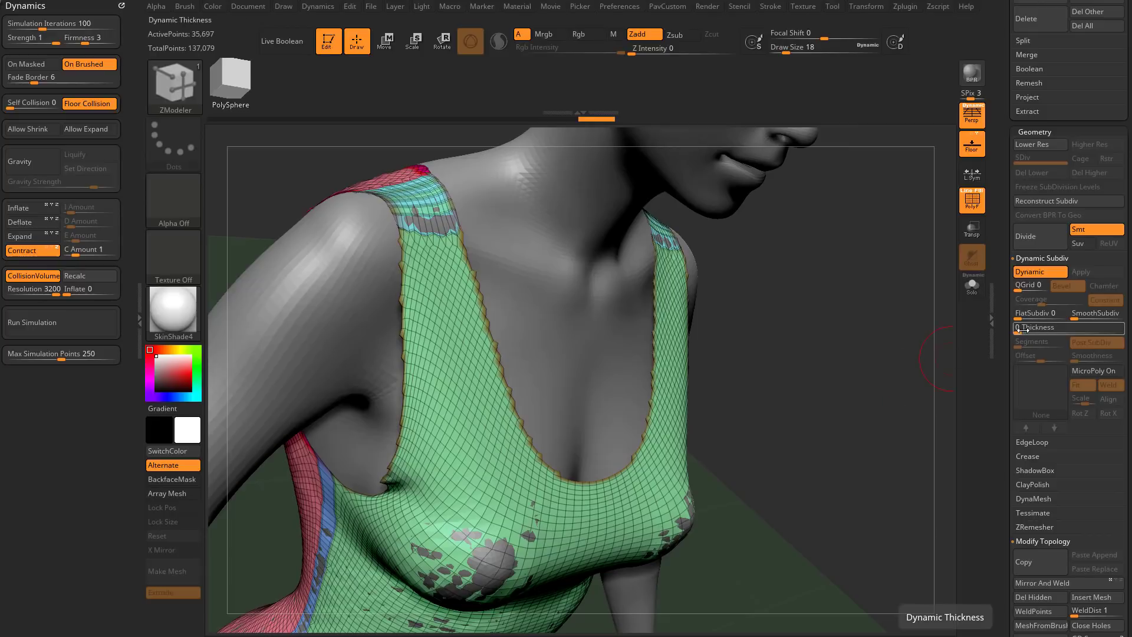
- Give the dress a dynamic thickness of 0.00279 and isolate it to view the thickened edges
left_click_drag(1019, 331, 1041, 328)
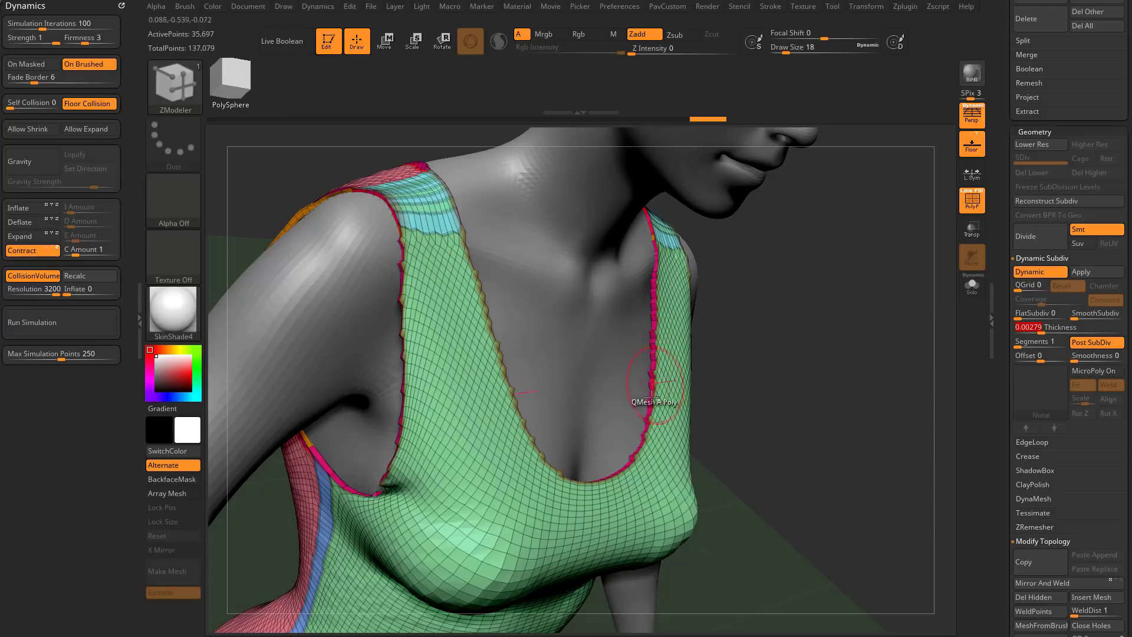
left_click(972, 288)
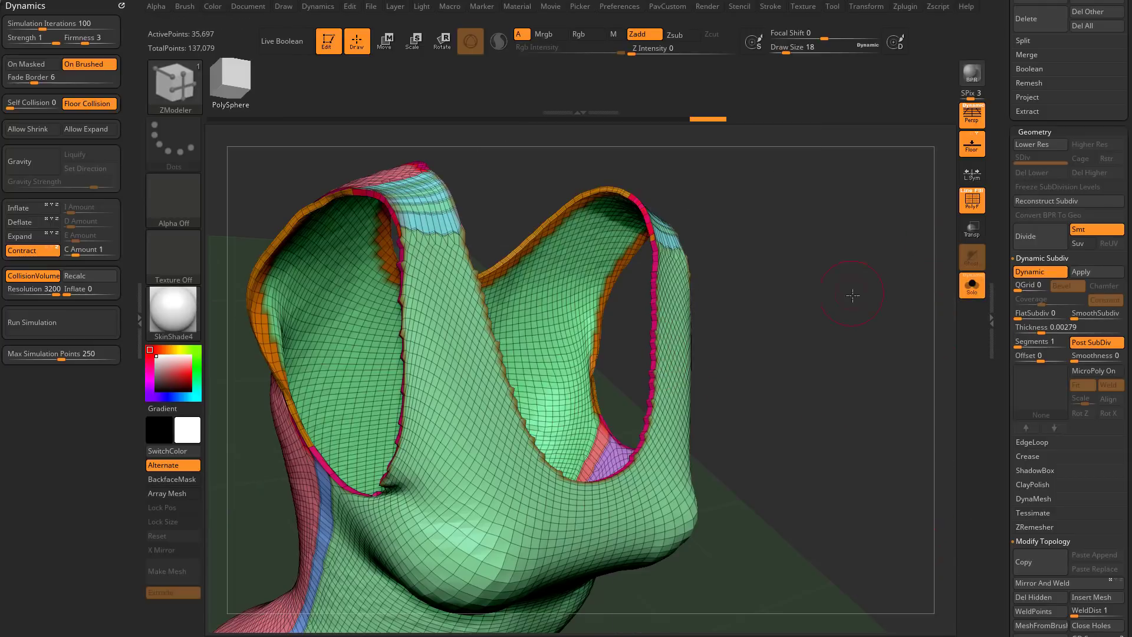
left_click_drag(852, 295, 872, 296)
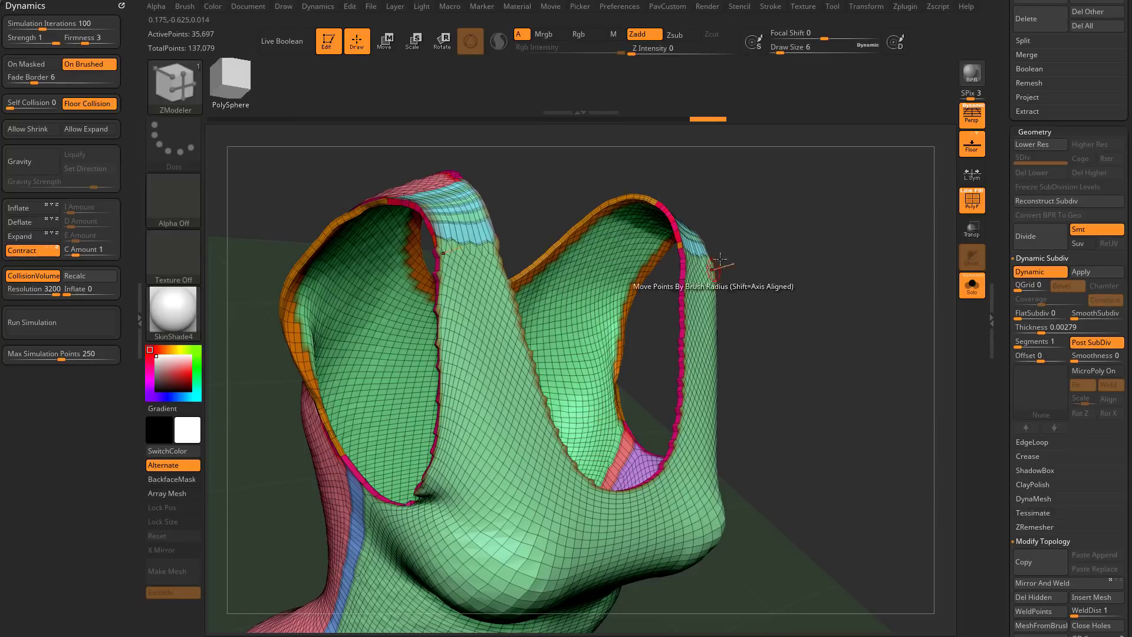
- Compare the isolated dress with and without its dynamic thickness by toggling Dynamic Subdiv
left_click(1043, 272)
left_click(1045, 272)
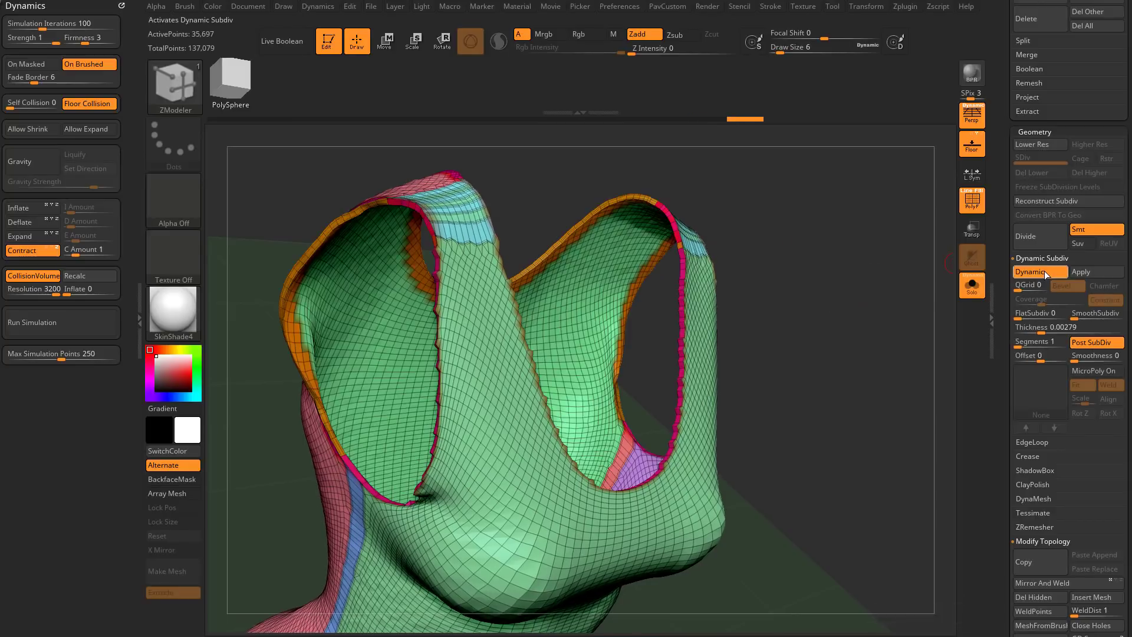
left_click(1044, 270)
left_click(1044, 271)
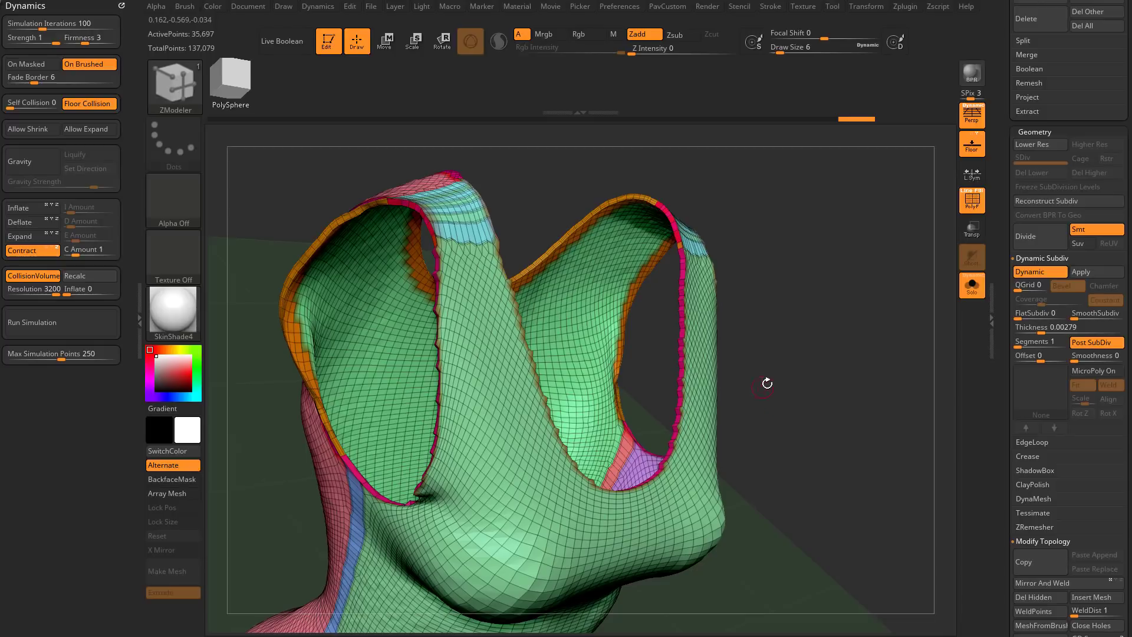
left_click(1035, 272)
left_click(1035, 271)
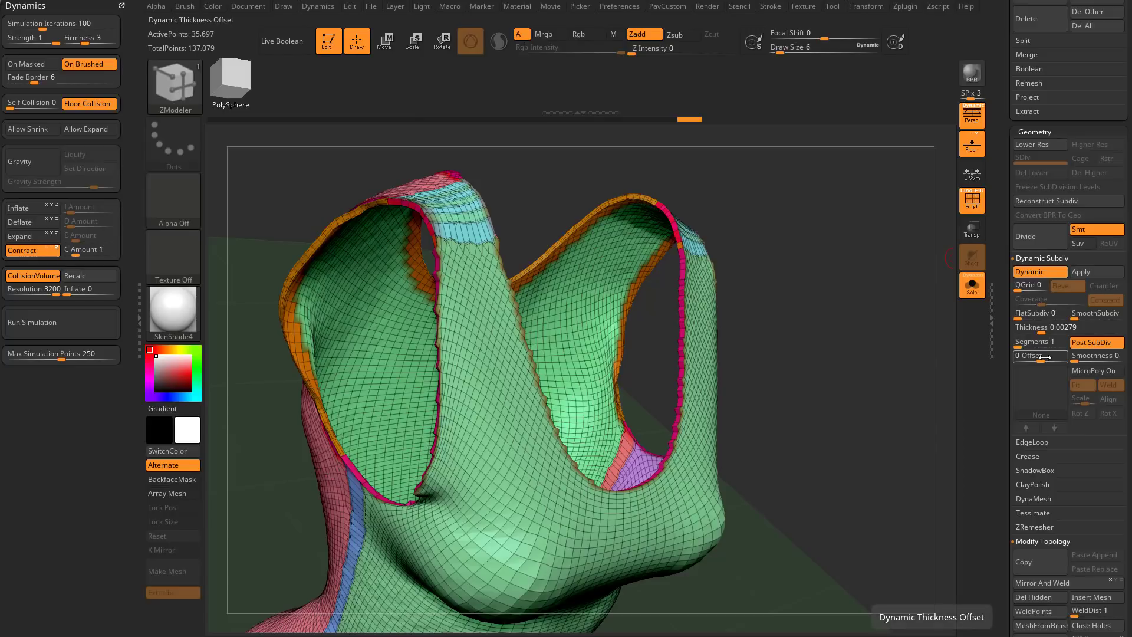
- Try a dynamic thickness offset of 100 and compare it over the body with Dynamic Subdiv off and on
left_click_drag(1048, 357, 1067, 357)
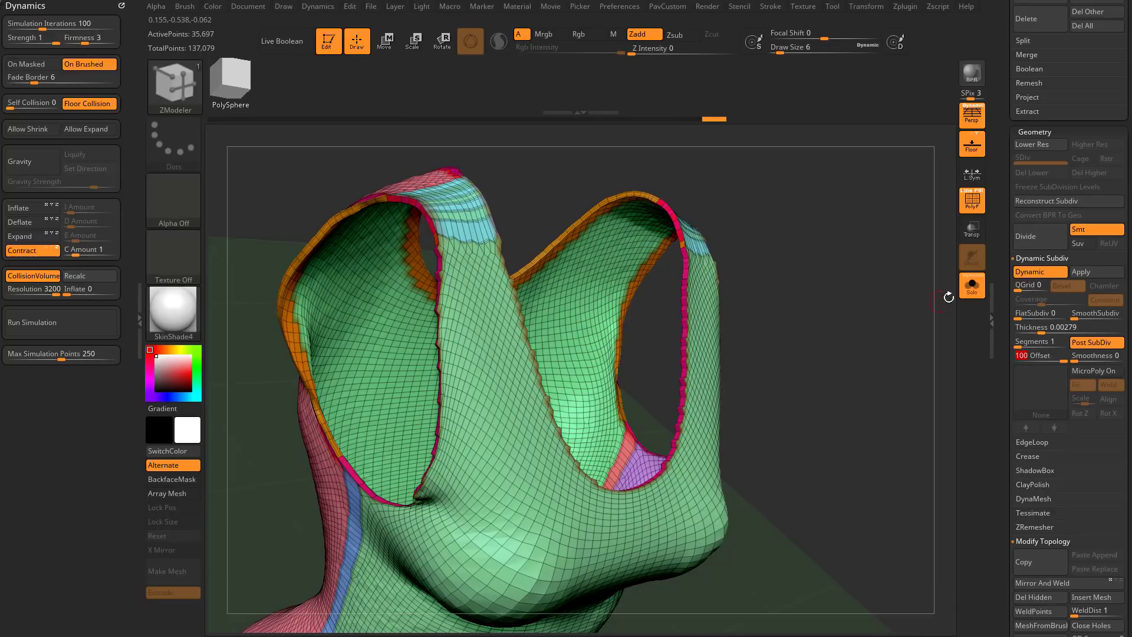
left_click(971, 285)
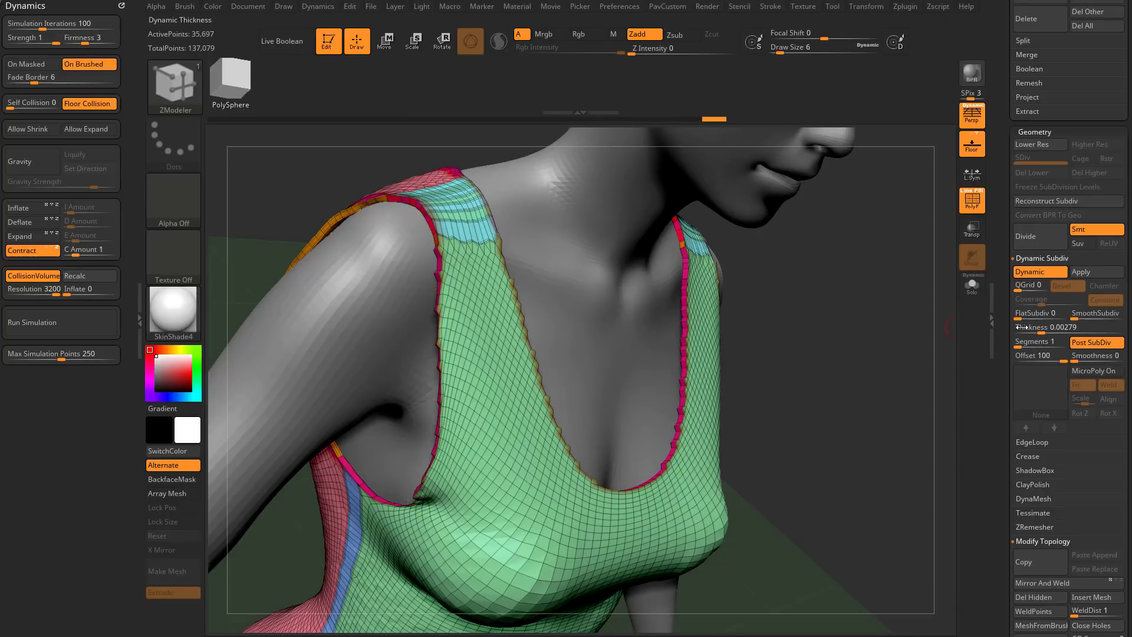
left_click(1049, 271)
left_click(1052, 271)
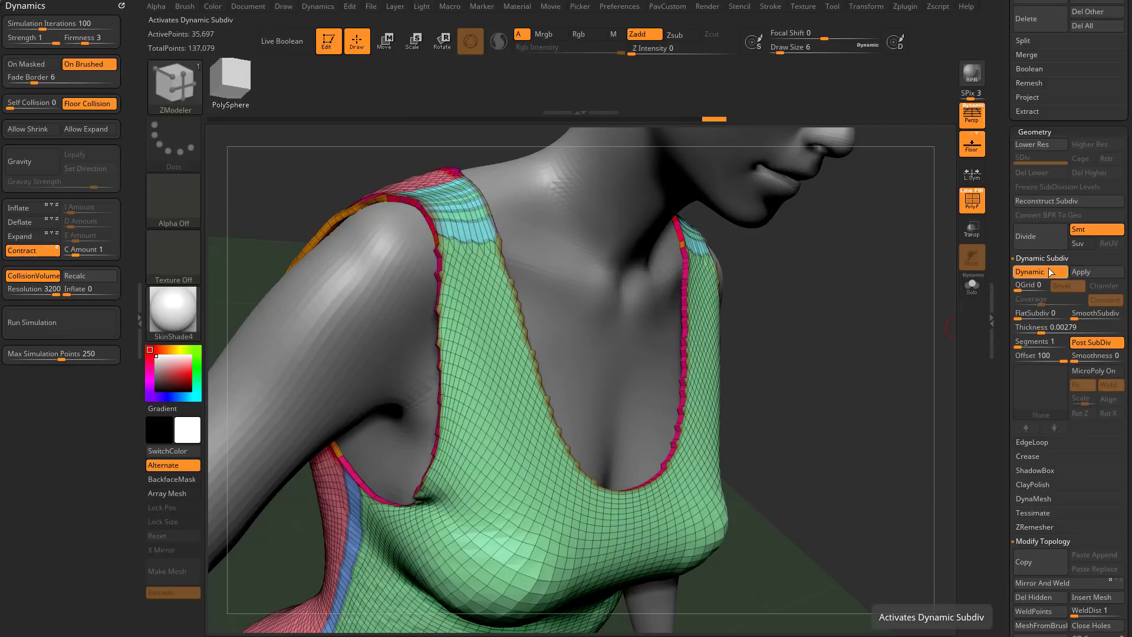
left_click(1053, 271)
left_click(1052, 271)
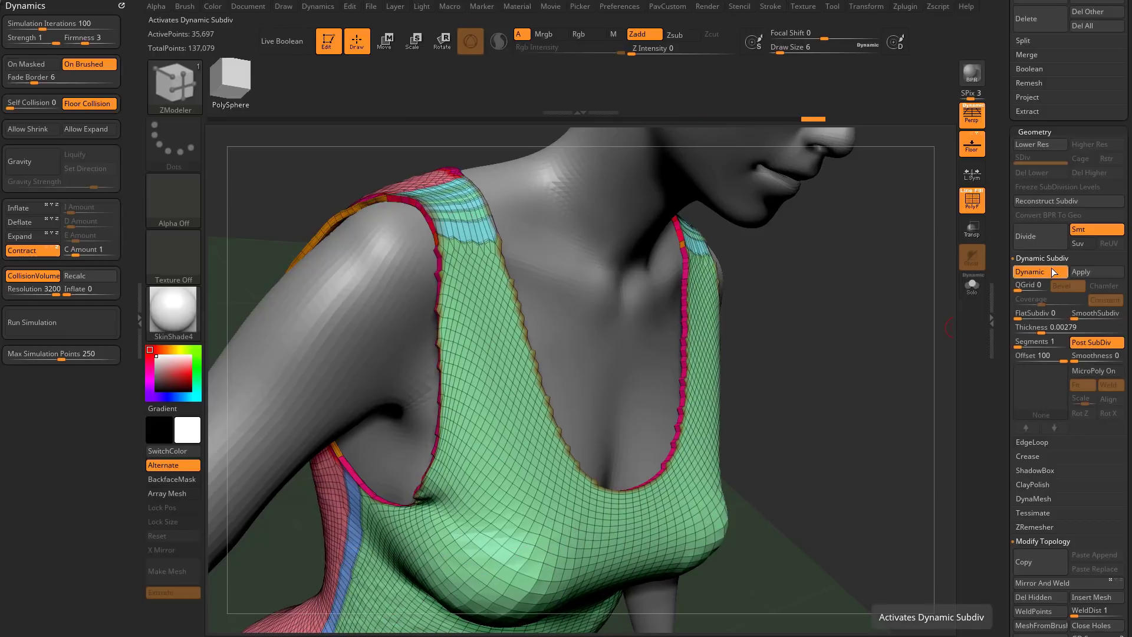
- Try a dynamic thickness offset of -100, checking it isolated and over the body with Dynamic Subdiv off and on
left_click(971, 291)
left_click_drag(1042, 356, 1009, 357)
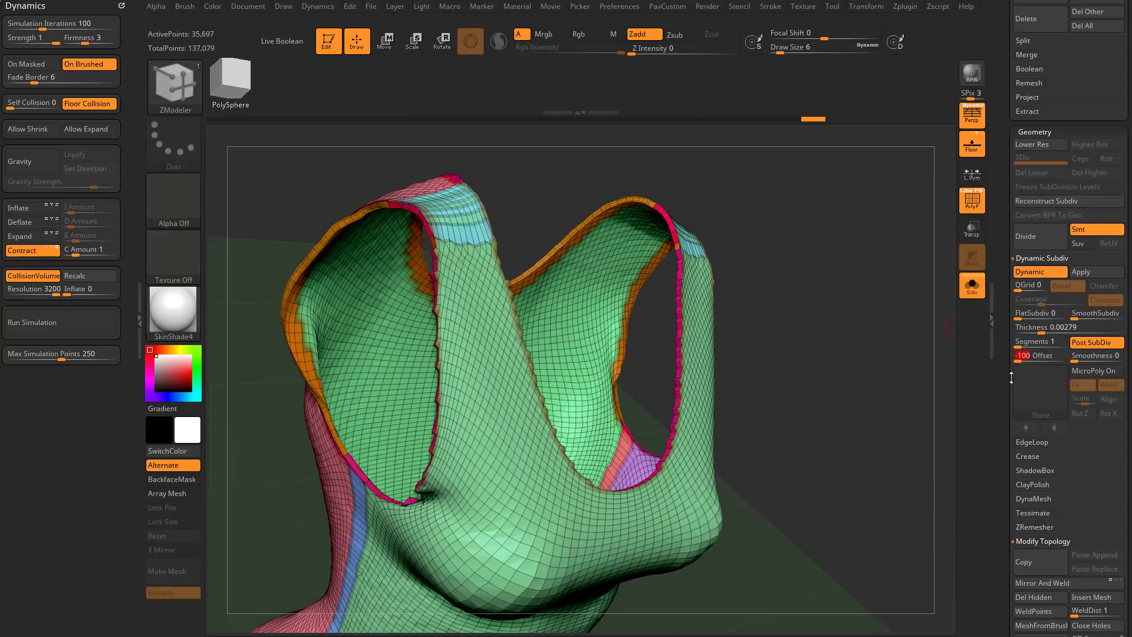
left_click(974, 288)
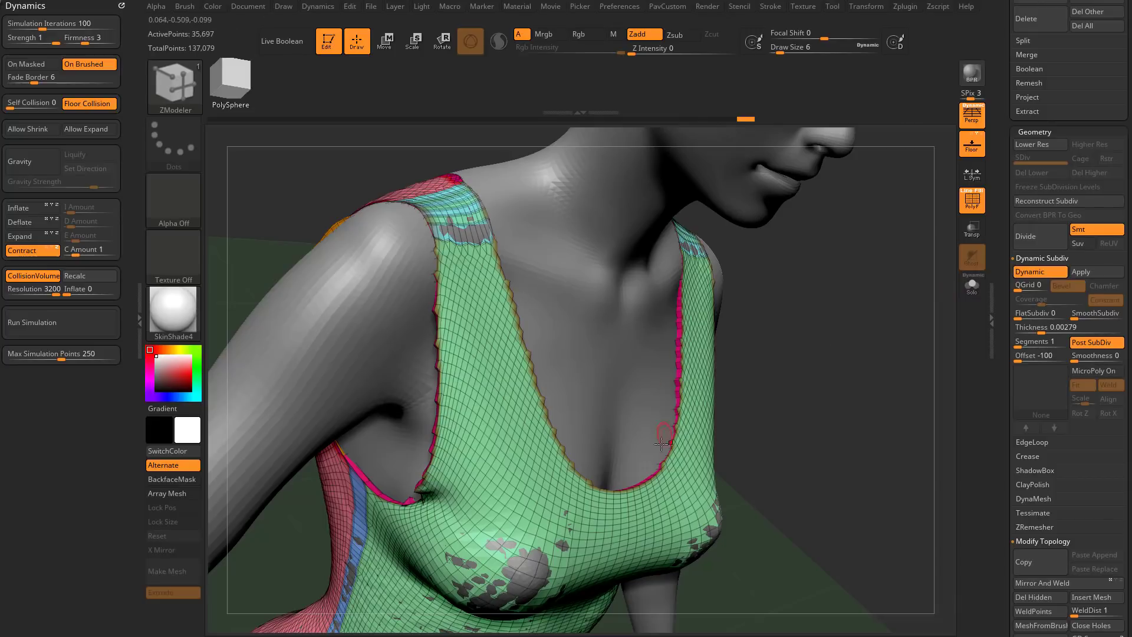
left_click(1025, 273)
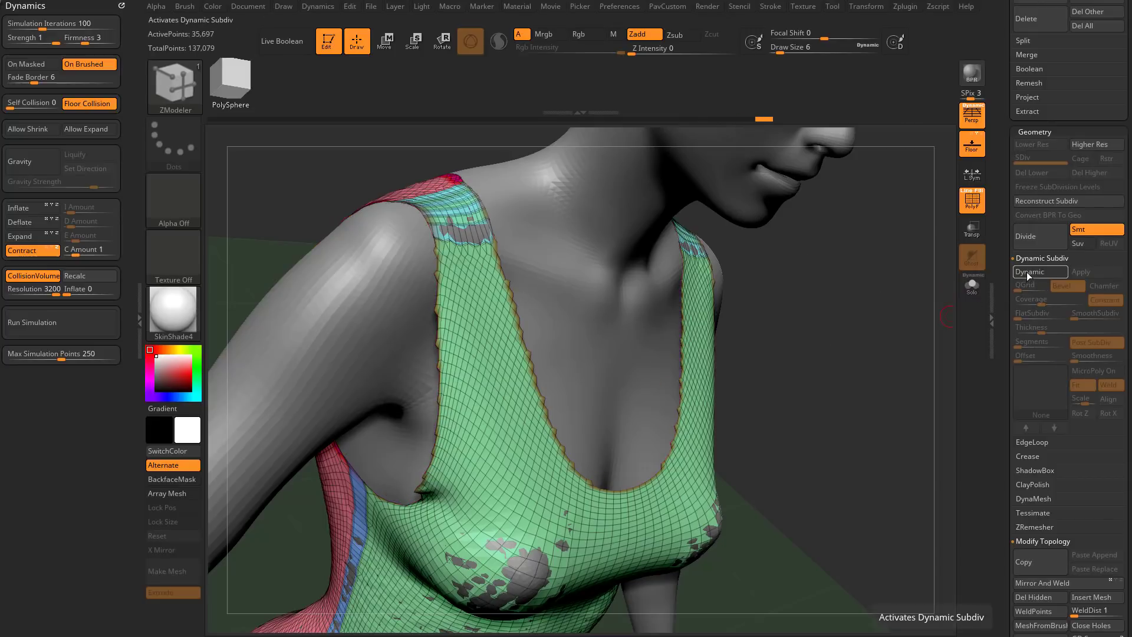
left_click(1027, 271)
left_click(1028, 270)
left_click(1028, 270)
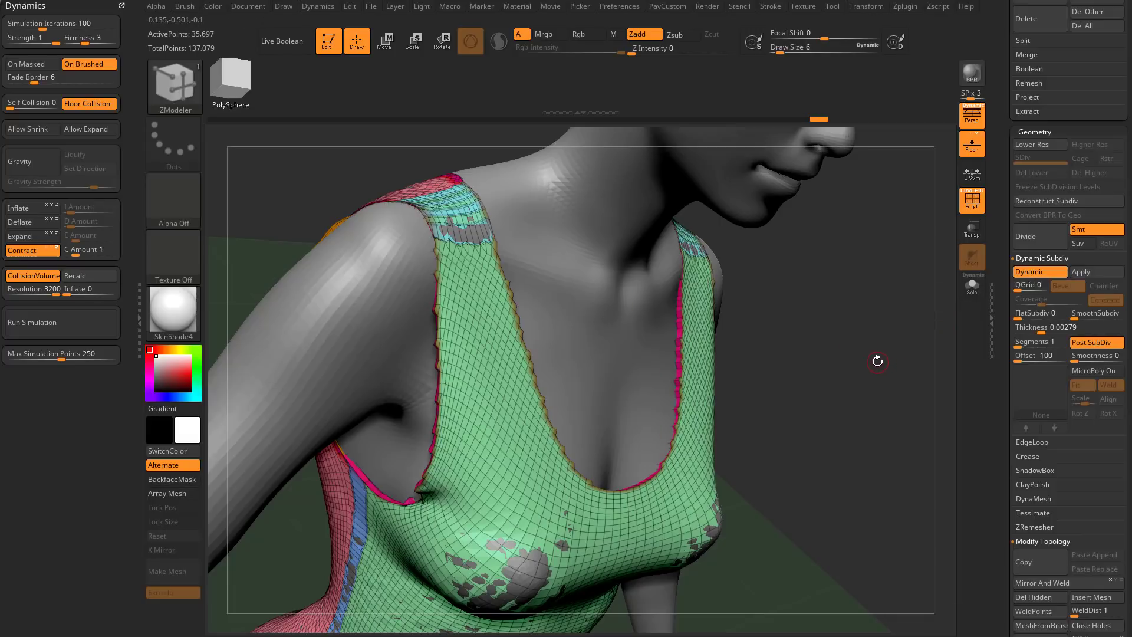
- Set the dynamic thickness Smoothness to 100 to even out the jagged armhole edge
left_click_drag(845, 362, 898, 330)
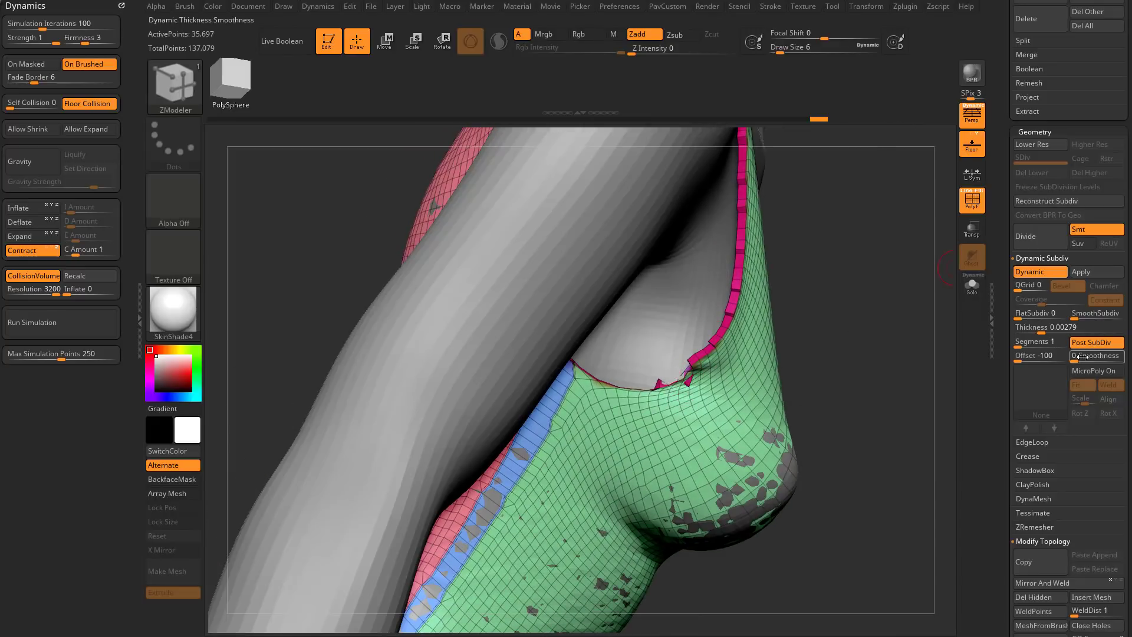
left_click(1123, 356)
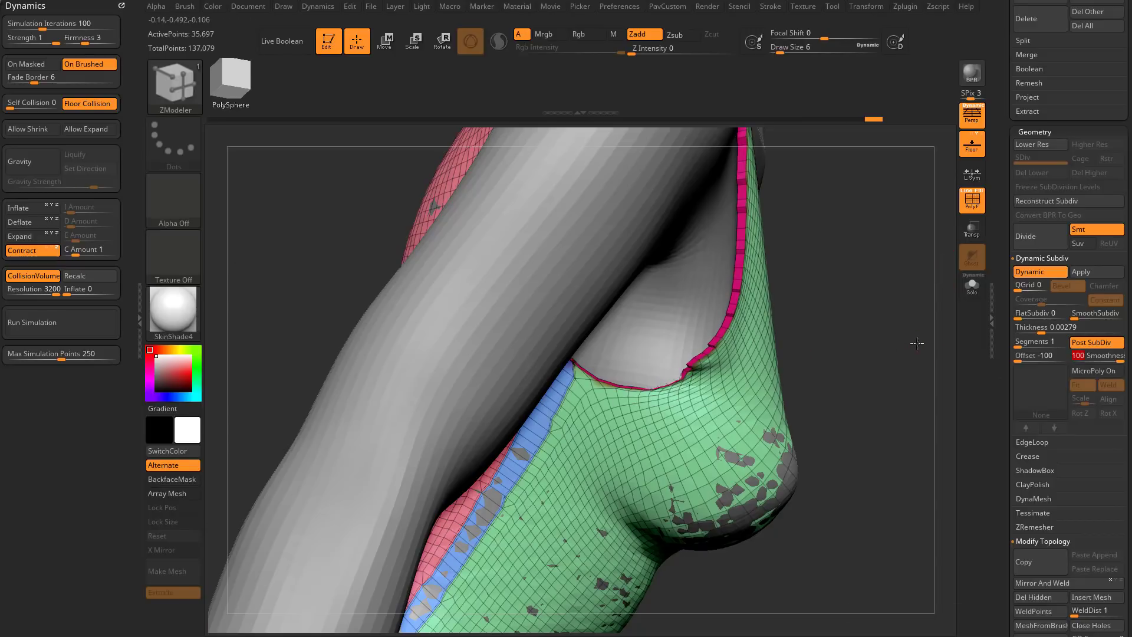
left_click_drag(917, 339, 914, 309)
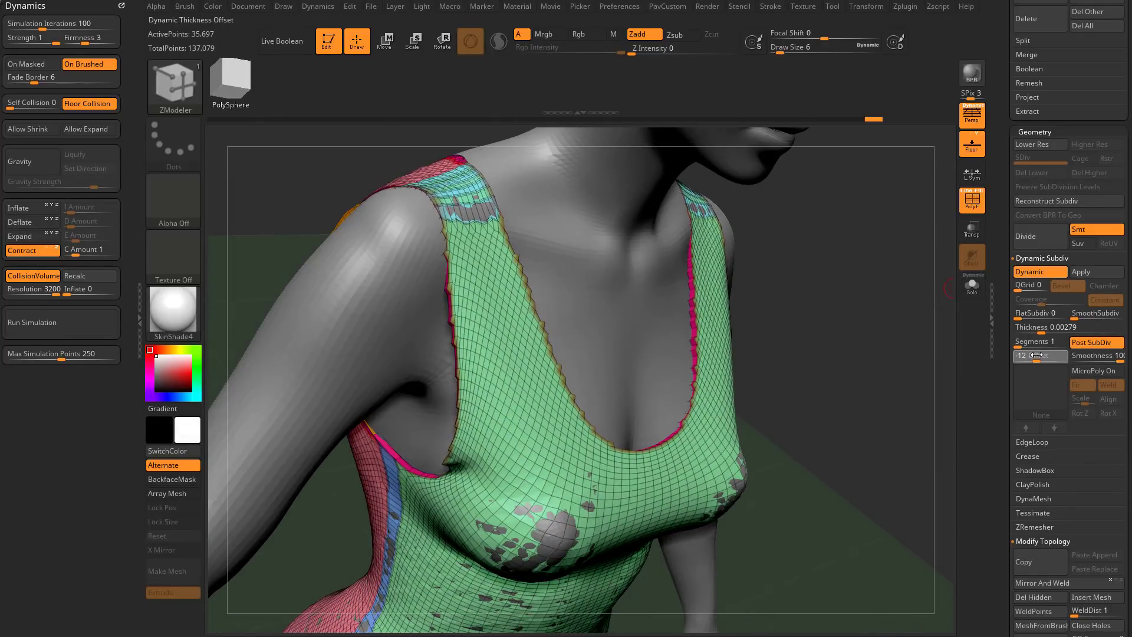
- Reset the dynamic thickness Offset to 0 and compare the dress over the body with Dynamic Subdiv off and on
key("Return")
left_click(1035, 270)
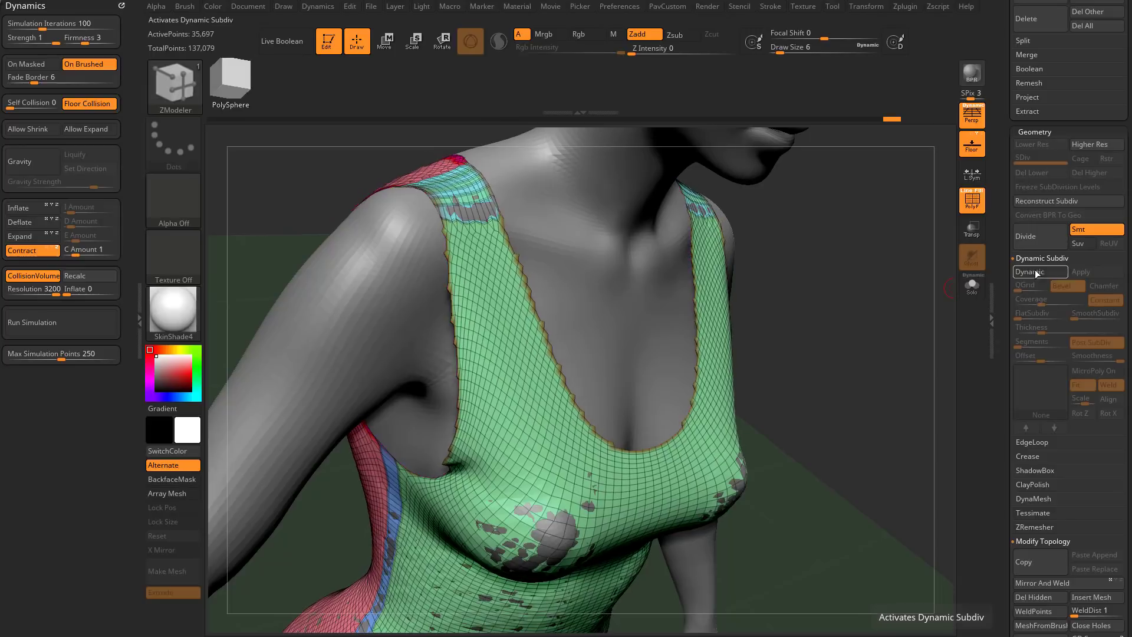
left_click(1037, 272)
left_click(1037, 266)
left_click(1037, 266)
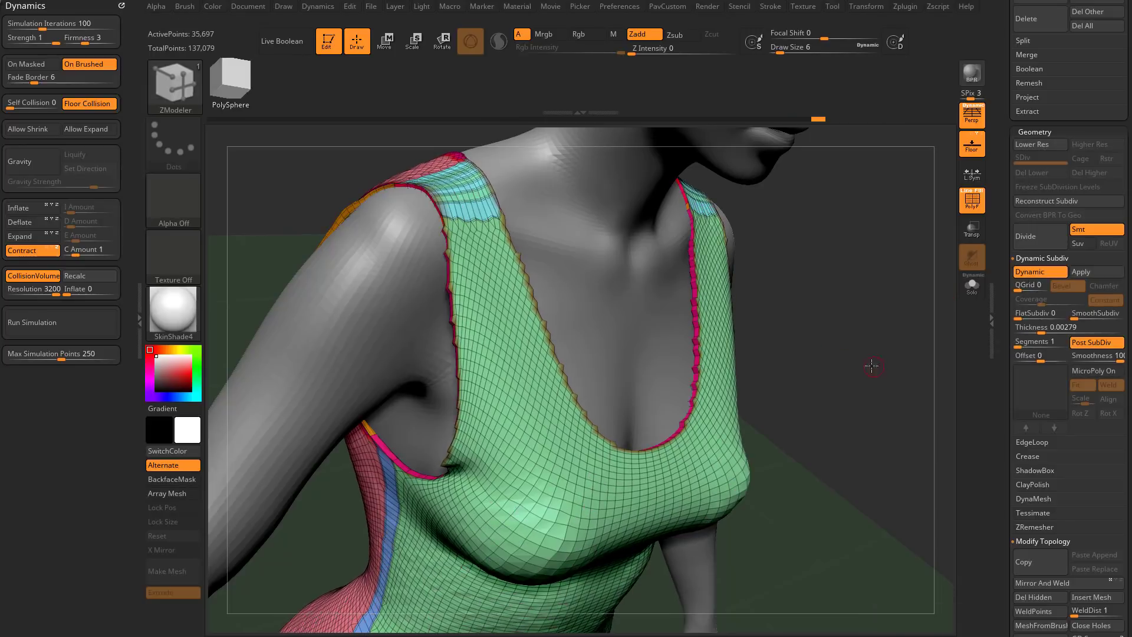
- Turn off Dynamic Subdiv for the dress
left_click_drag(871, 365, 828, 313, "alt")
mouse_move(893, 345)
left_mouse_down()
mouse_move(940, 339)
mouse_move(866, 331)
mouse_move(919, 348)
mouse_move(890, 372)
mouse_move(903, 361)
left_mouse_up()
key("s")
left_click(811, 248)
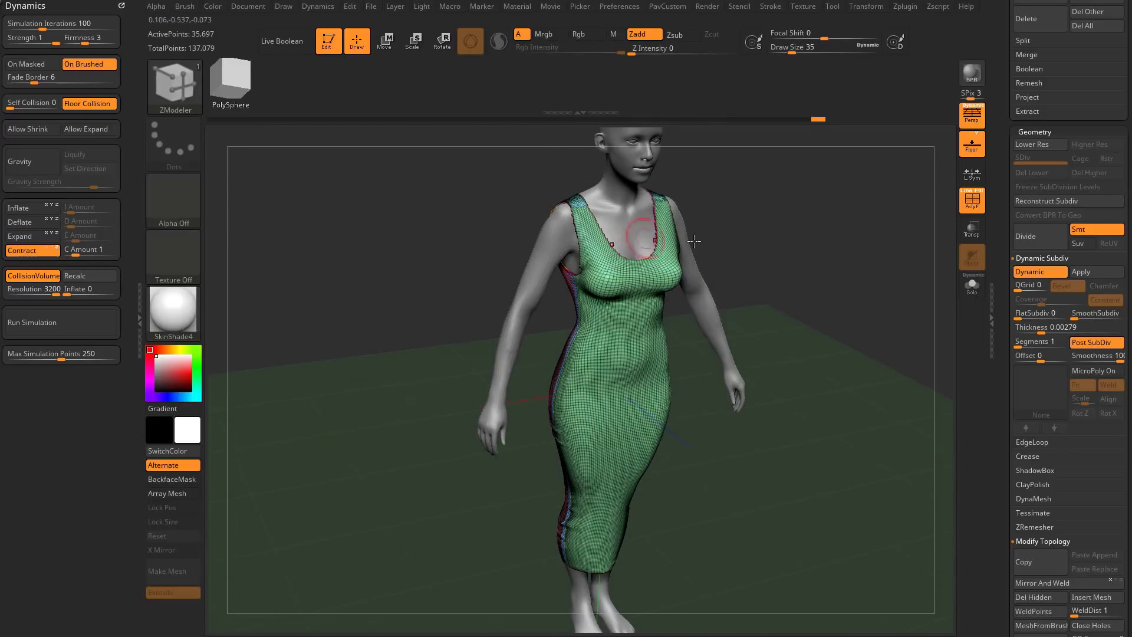
left_click(1028, 272)
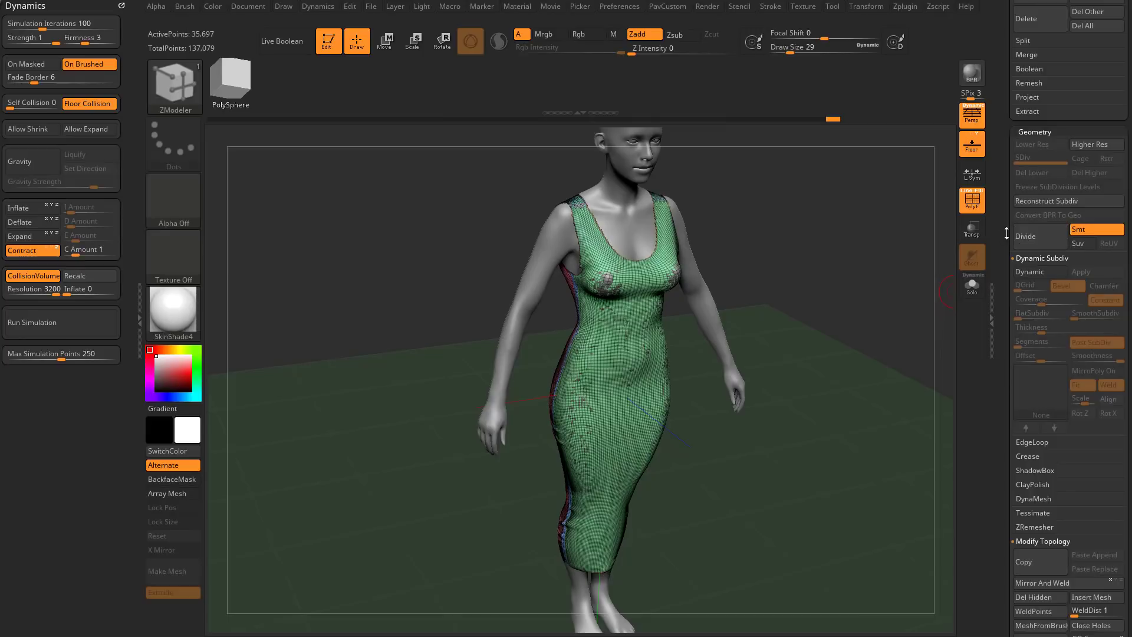
- Isolate the dress and hide its polyframe to examine the neckline, armhole and strap edges
left_click_drag(1006, 233, 1011, 342)
left_click(972, 286)
left_click_drag(1001, 267, 1005, 380)
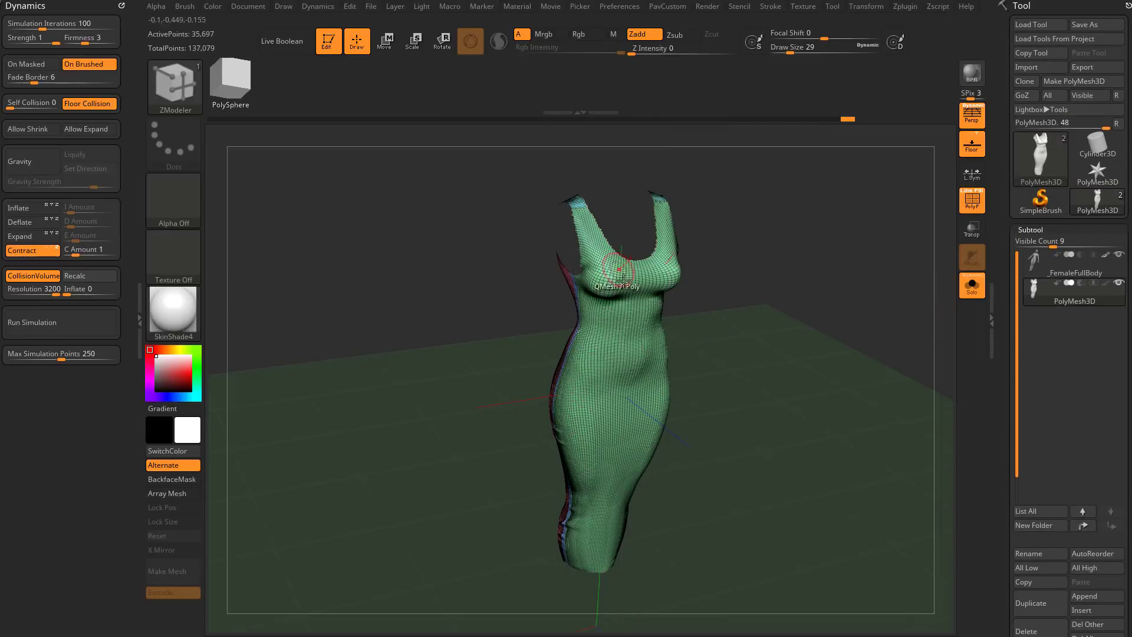
left_click(973, 204)
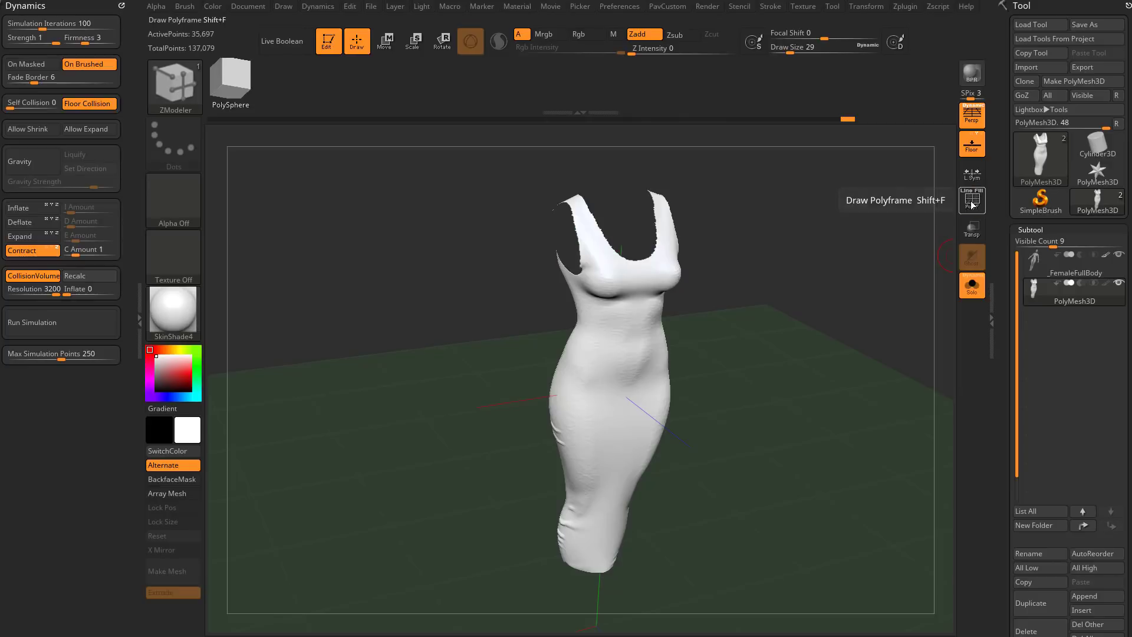
left_click(1106, 283)
mouse_move(757, 263)
left_mouse_down("shift")
mouse_move(908, 307)
mouse_move(842, 252)
mouse_move(849, 318)
left_mouse_up("shift")
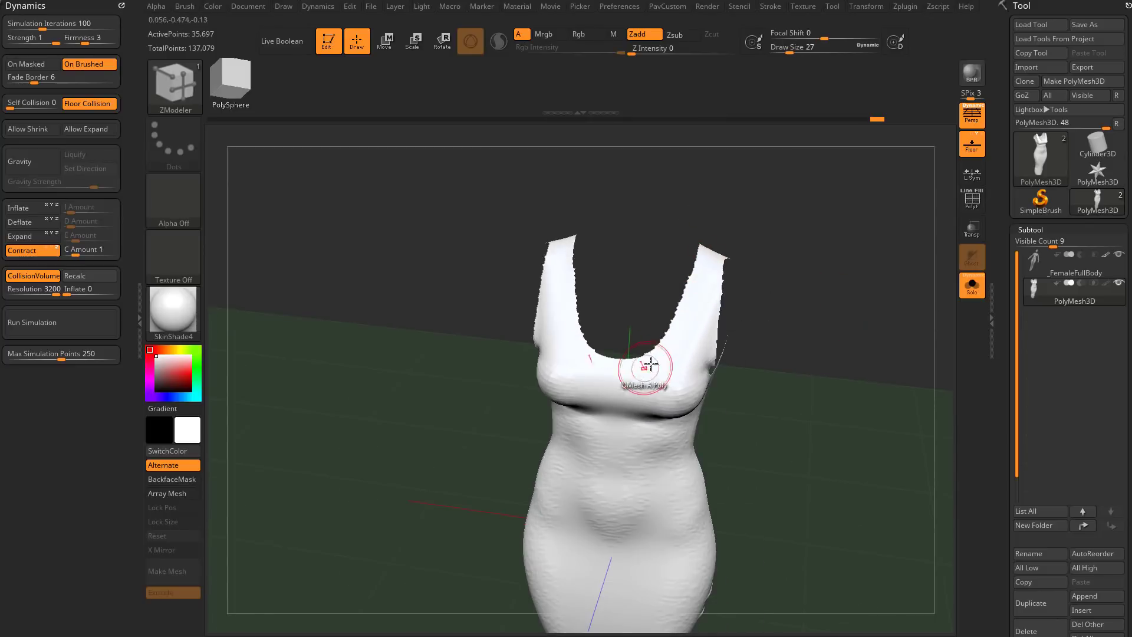
left_click_drag(757, 307, 767, 230, "alt")
- Open the Deformation settings for the isolated dress
left_click_drag(1007, 387, 1004, 192)
left_click(1033, 214, "shift")
left_click(1038, 374)
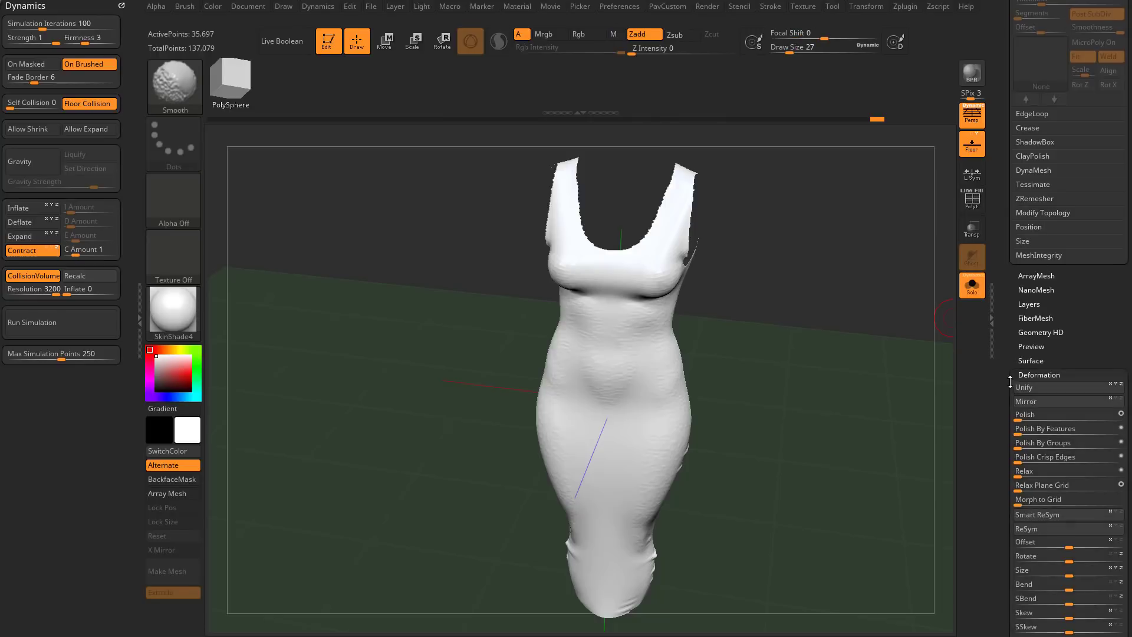
scroll(1015, 277, "down", 4)
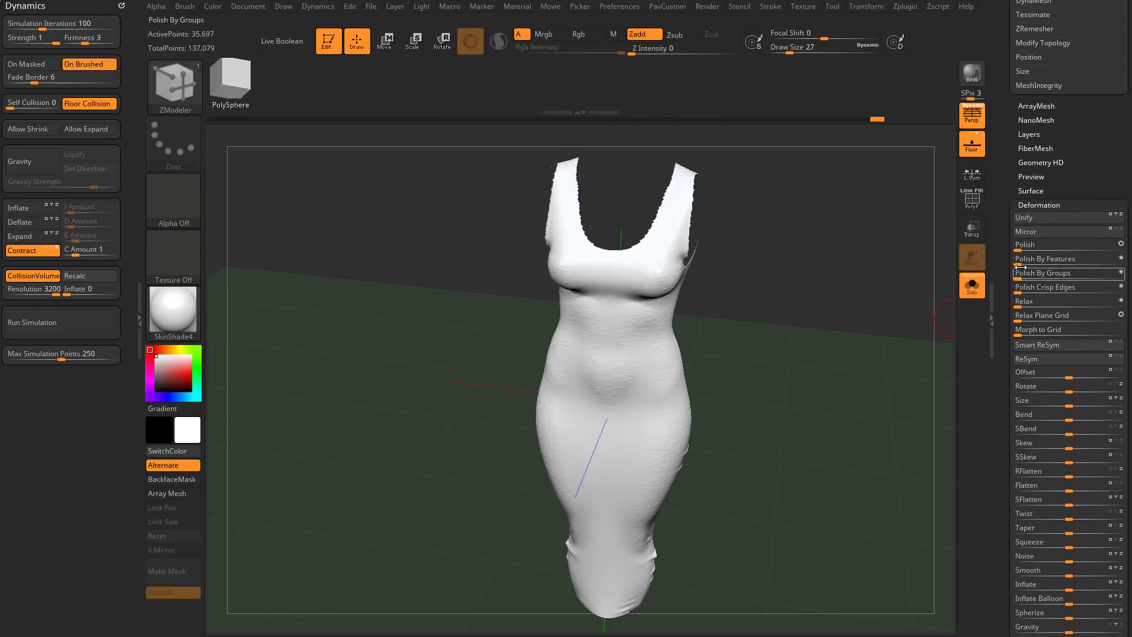
- Show the dress's polyframe and merge all its polygroups into a single group
left_click_drag(907, 268, 862, 290)
left_click(971, 200)
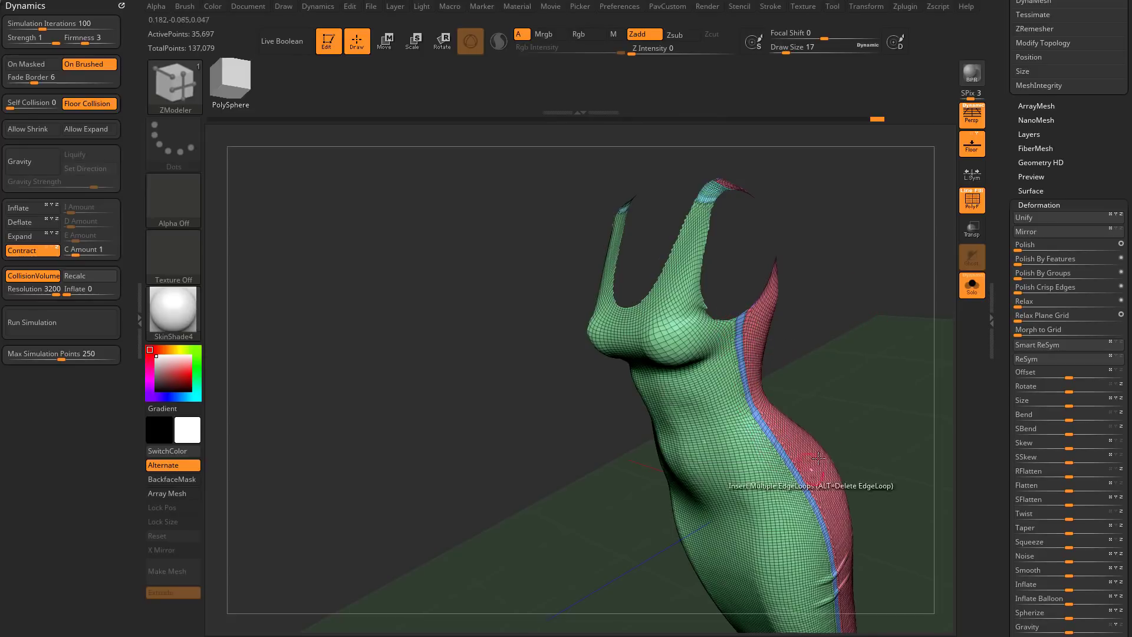
left_click_drag(884, 398, 731, 351)
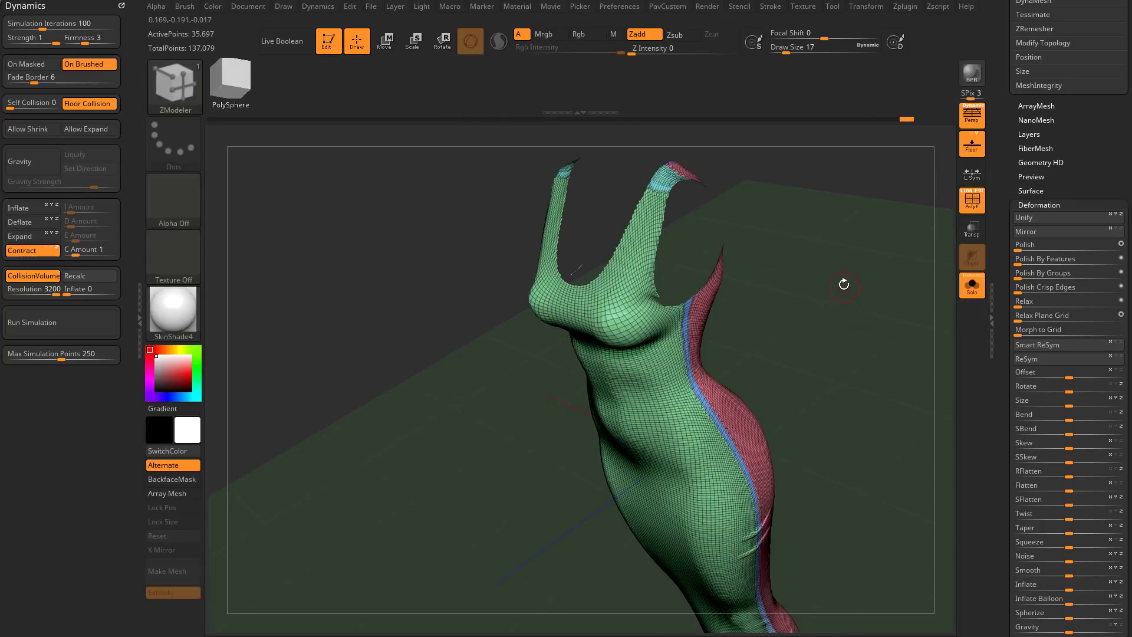
key("shift+f")
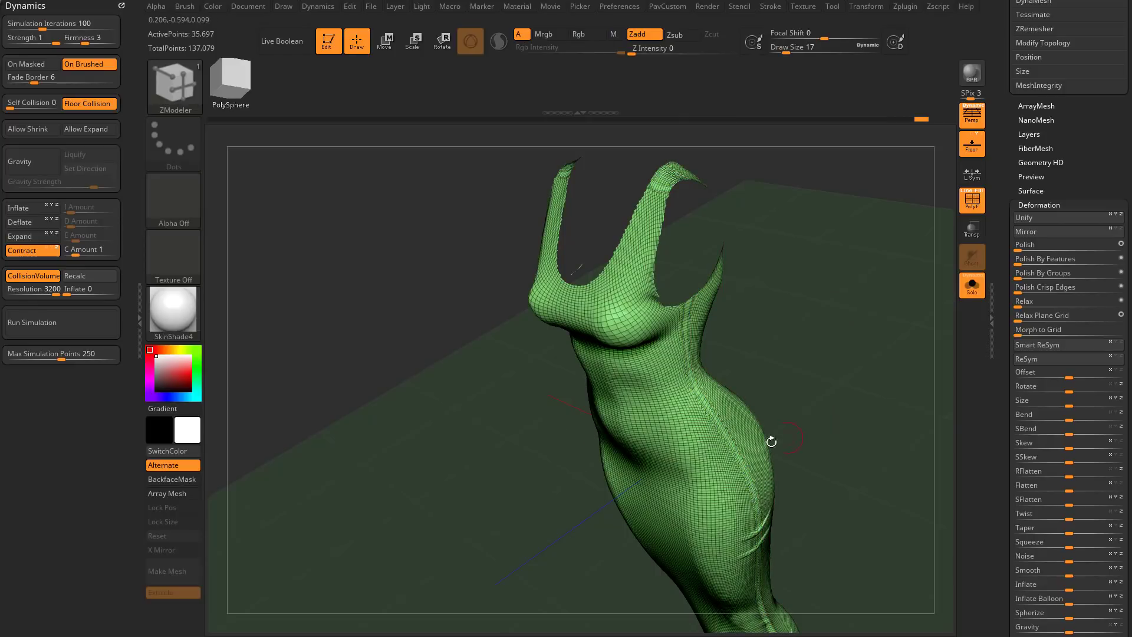
- Try Polish By Features and Polish on the whole dress to smooth its jagged edges
left_click(1024, 263)
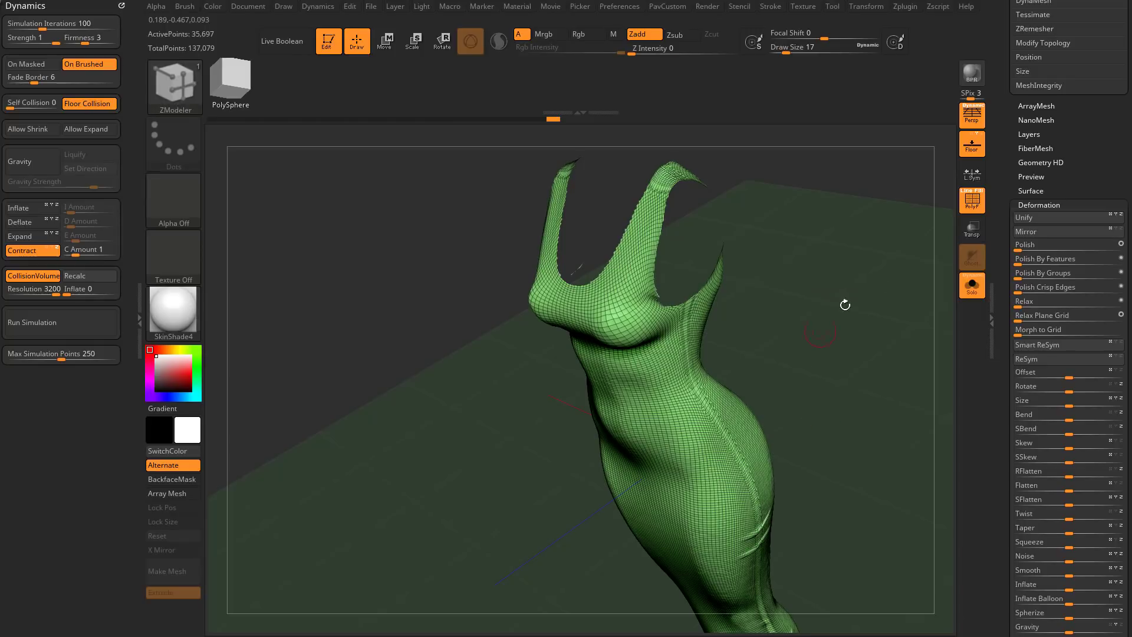
left_click(1023, 244)
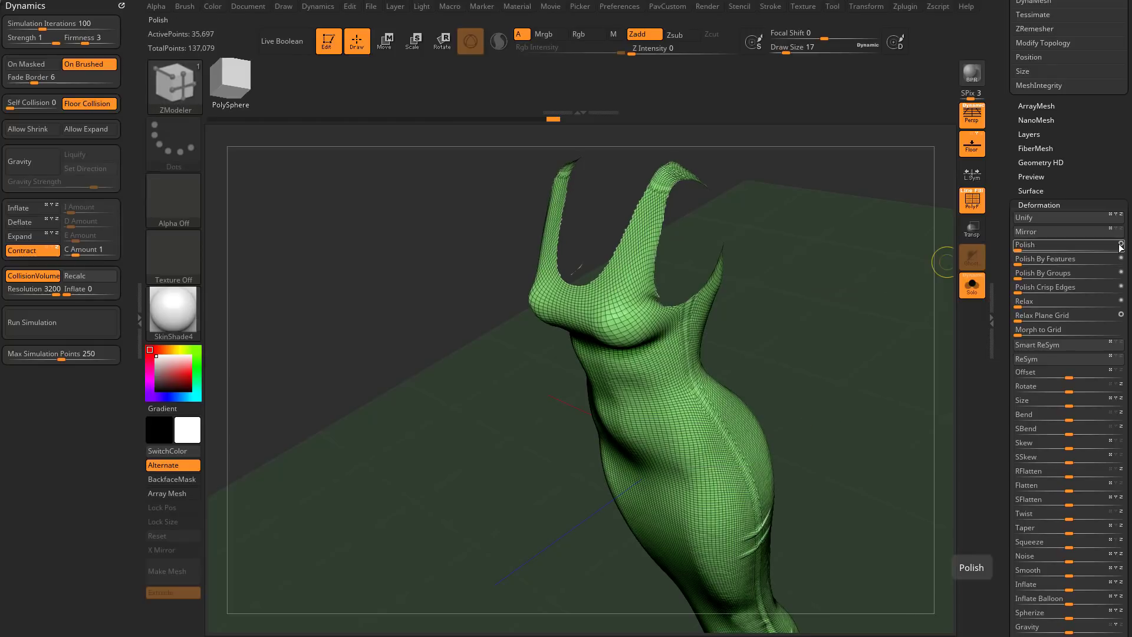
left_click(1023, 248)
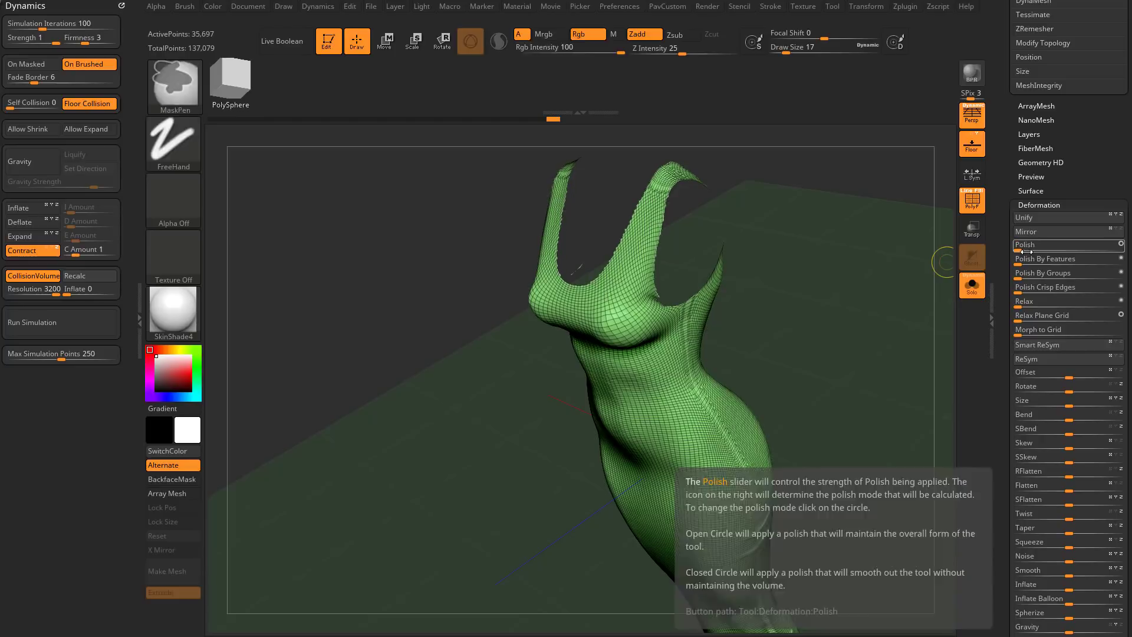
left_click_drag(851, 321, 677, 283)
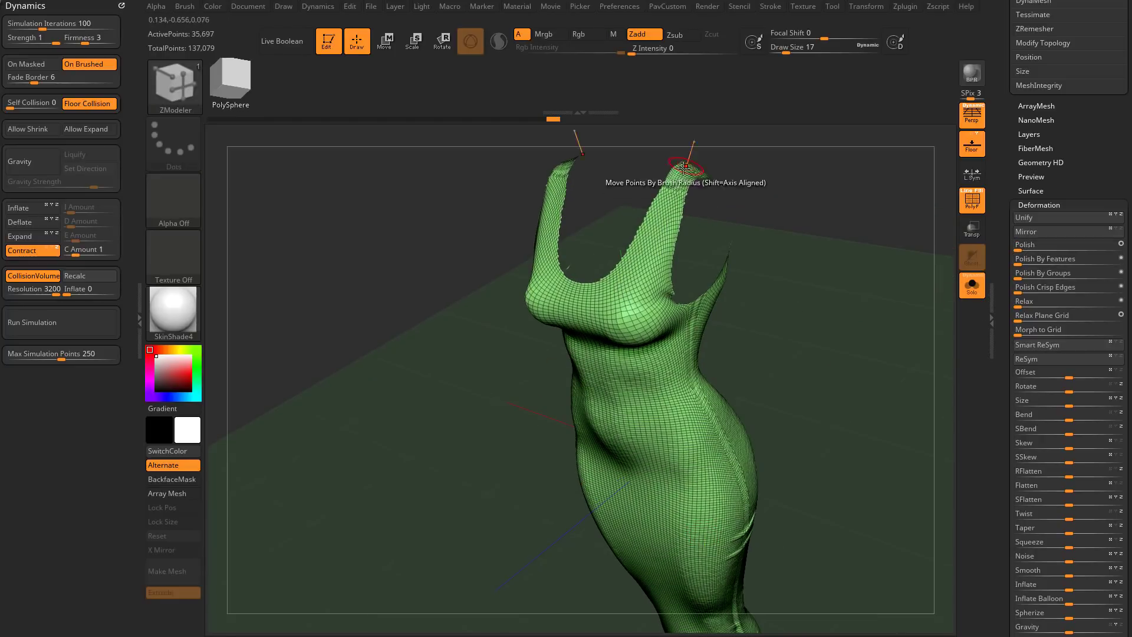
- Mask the dress by its Border feature, grow the mask and invert it to isolate the open edges
scroll(1025, 236, "down", 10)
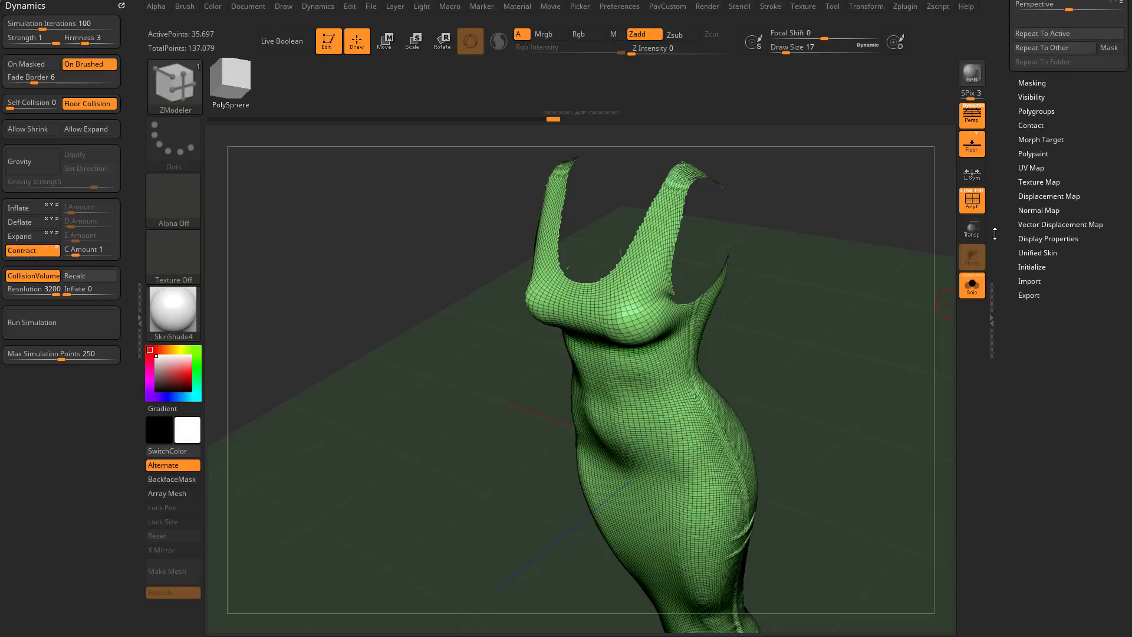
key("shift")
left_click(1030, 93)
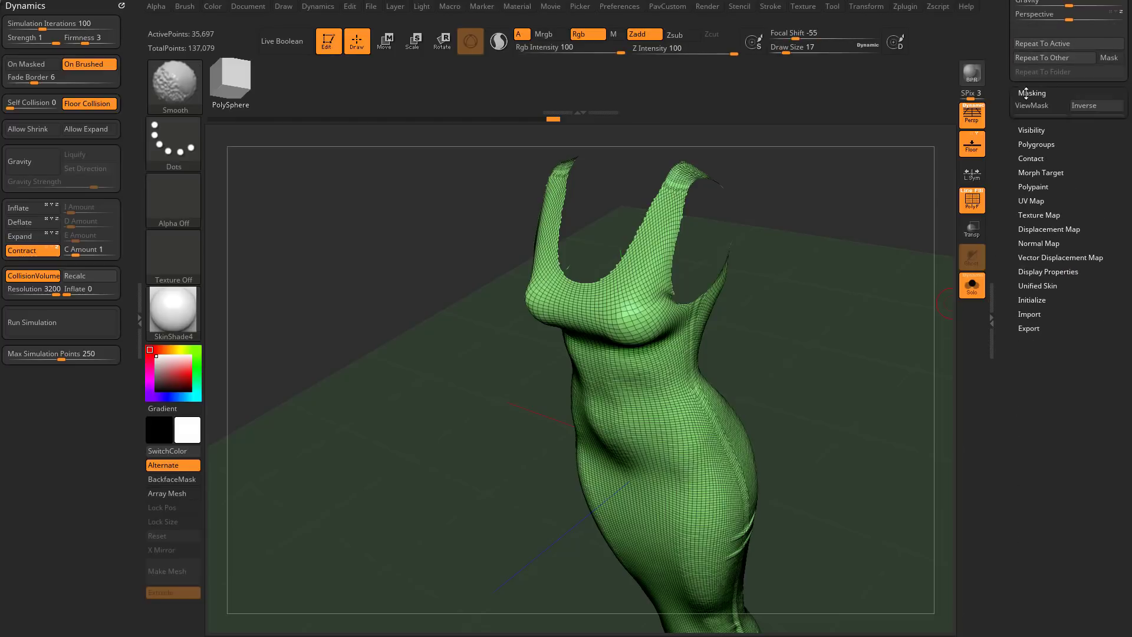
left_click(1042, 203)
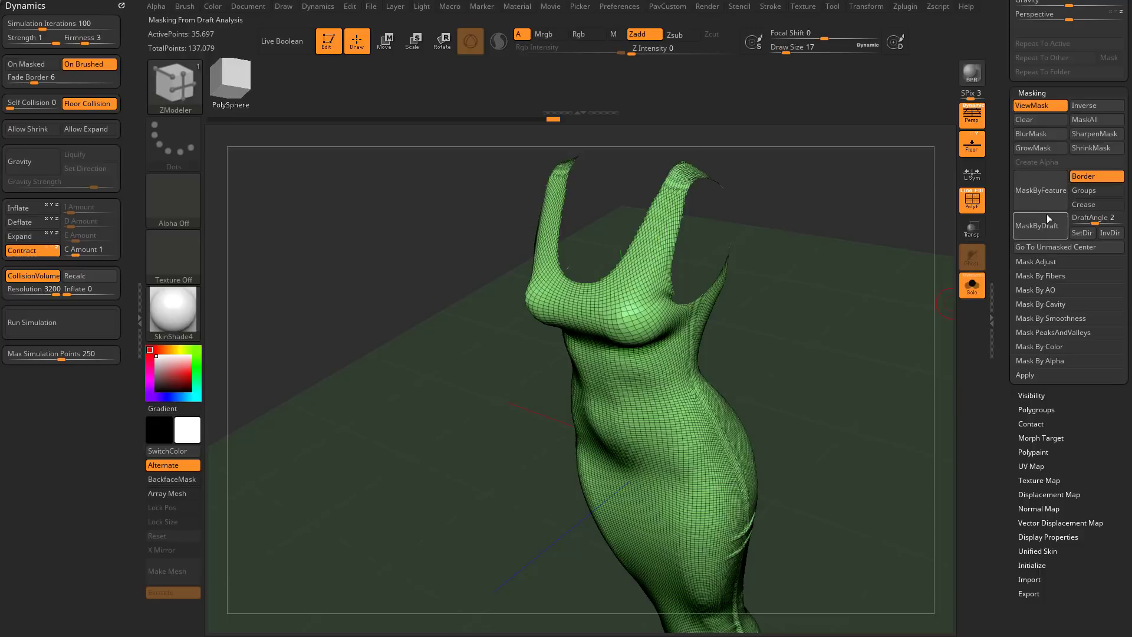
left_click(1037, 147)
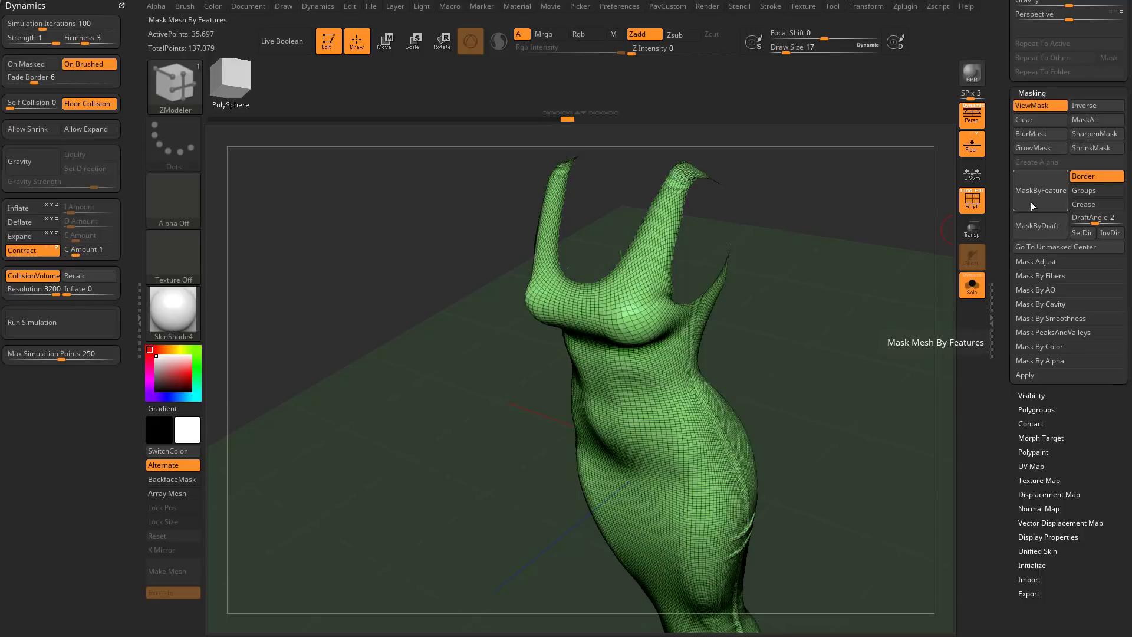
left_click(1087, 105)
left_click(868, 196, "ctrl")
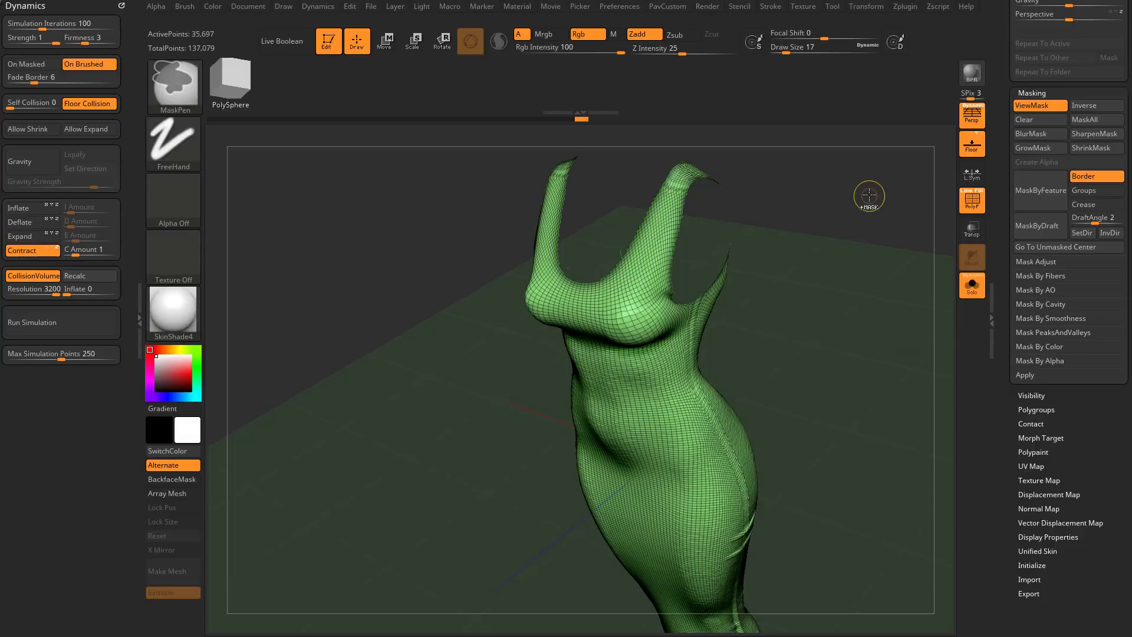
left_click(868, 195, "ctrl")
- Smooth the unmasked neckline and armhole edges with Polish and Polish By Features
left_click_drag(1003, 192, 1001, 379)
left_click_drag(1023, 165, 1046, 166)
left_click(1026, 179)
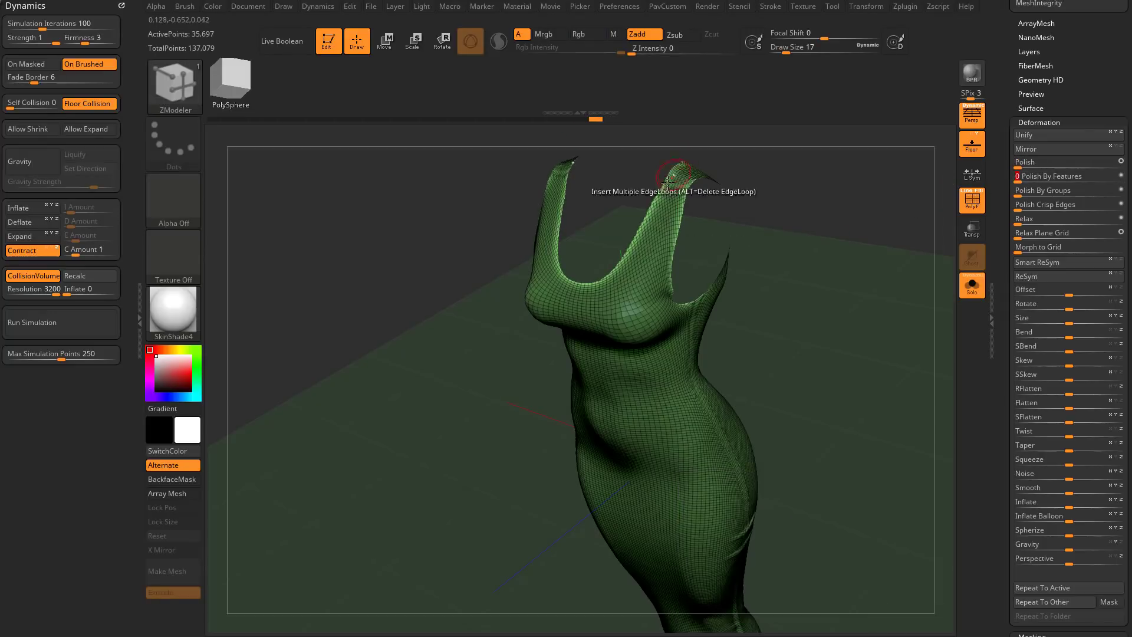
- Bring the body back around the dress and hide the polyframe to check how the straps fit the shoulders
mouse_move(583, 242)
left_mouse_down()
mouse_move(837, 277)
mouse_move(919, 260)
mouse_move(864, 286)
mouse_move(953, 233)
mouse_move(895, 297)
mouse_move(866, 303)
mouse_move(894, 219)
mouse_move(849, 272)
mouse_move(835, 311)
mouse_move(884, 316)
mouse_move(882, 295)
mouse_move(872, 326)
mouse_move(889, 306)
mouse_move(854, 268)
mouse_move(882, 324)
mouse_move(829, 294)
mouse_move(861, 313)
mouse_move(846, 333)
mouse_move(869, 298)
mouse_move(722, 345)
left_mouse_up()
left_click(962, 207)
left_click(965, 206)
left_click(971, 285)
key("shift+f")
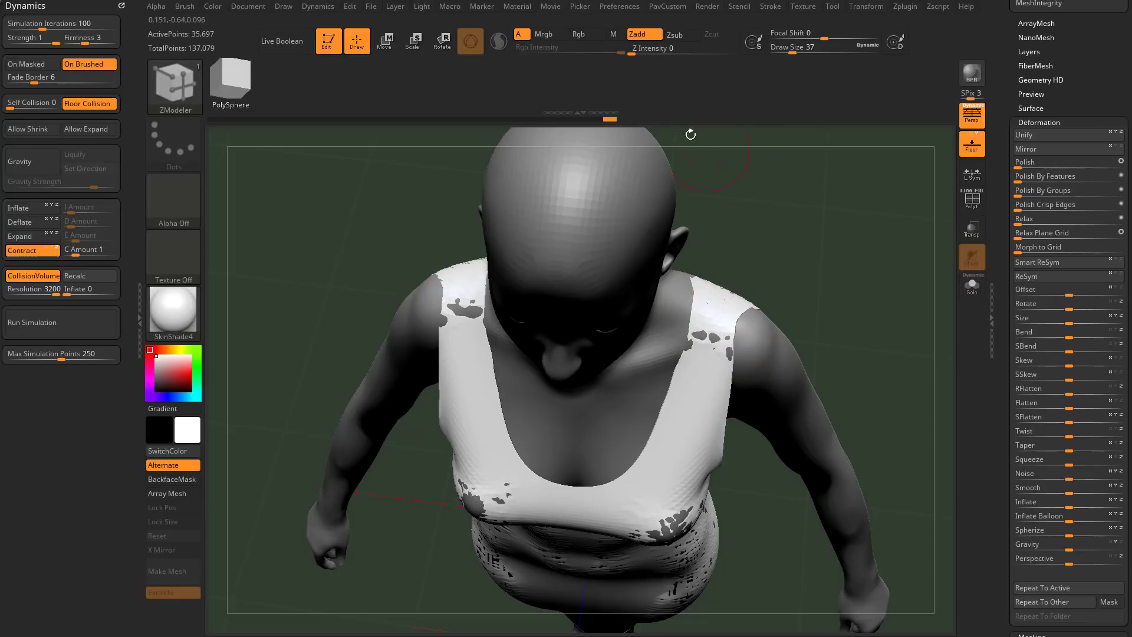
- Look over the Edit section of the preferences
left_click(622, 8)
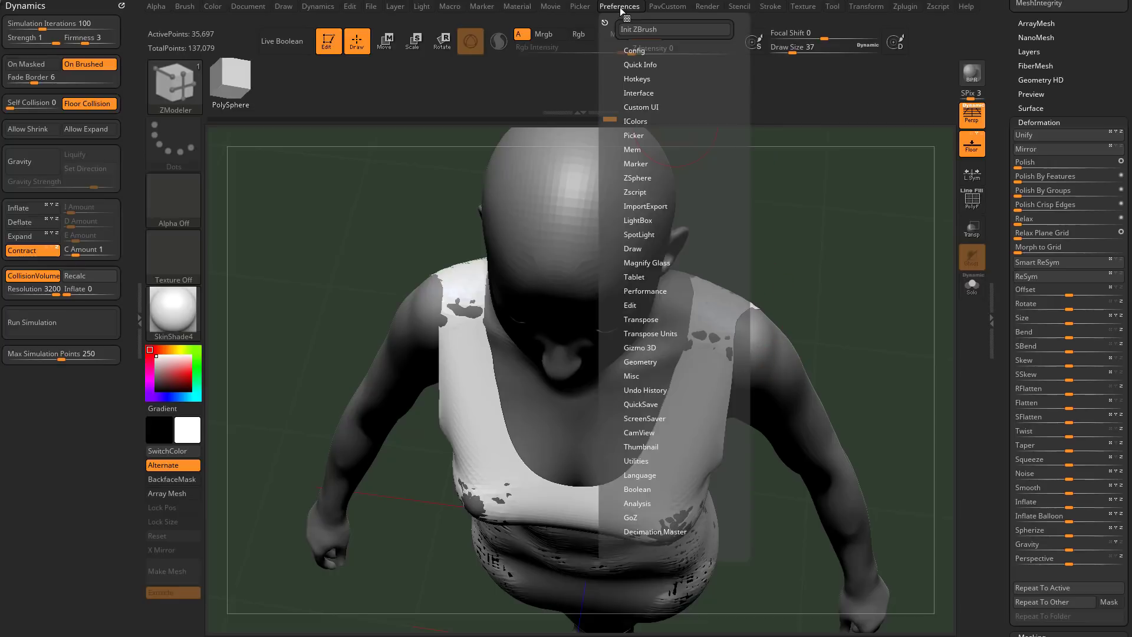
left_click(630, 305)
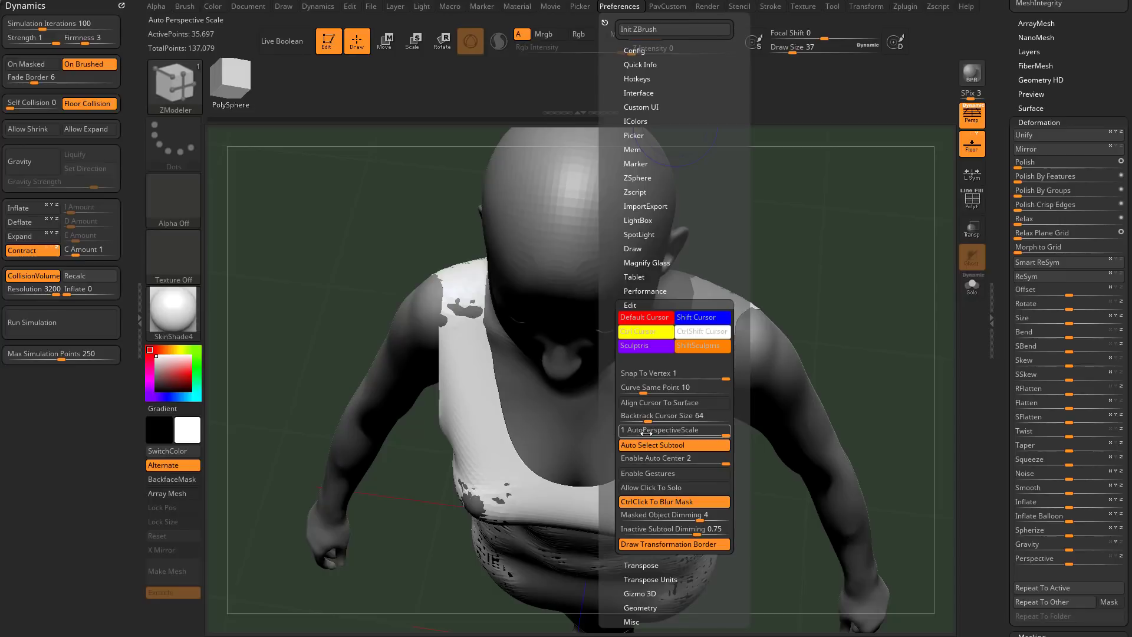
- Use the Move brush with a draw size of about 17 to pull the dress's shoulder straps onto the shoulders
key("s")
left_click(793, 302)
key("b")
key("m")
key("v")
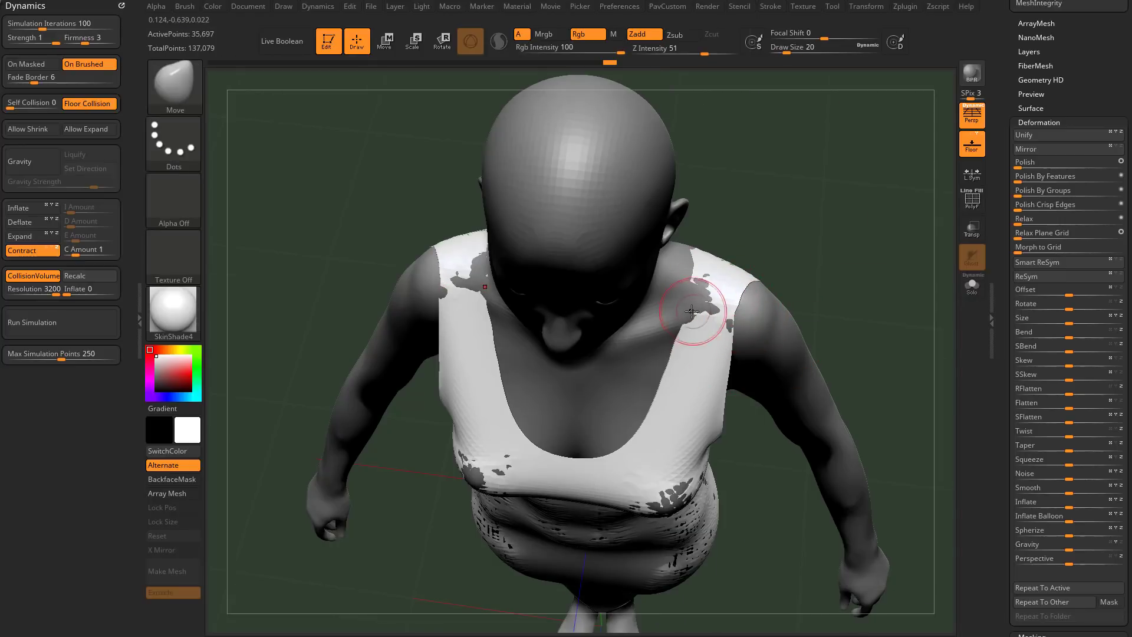
mouse_move(702, 266)
right_mouse_down()
mouse_move(796, 287)
mouse_move(716, 254)
right_mouse_up()
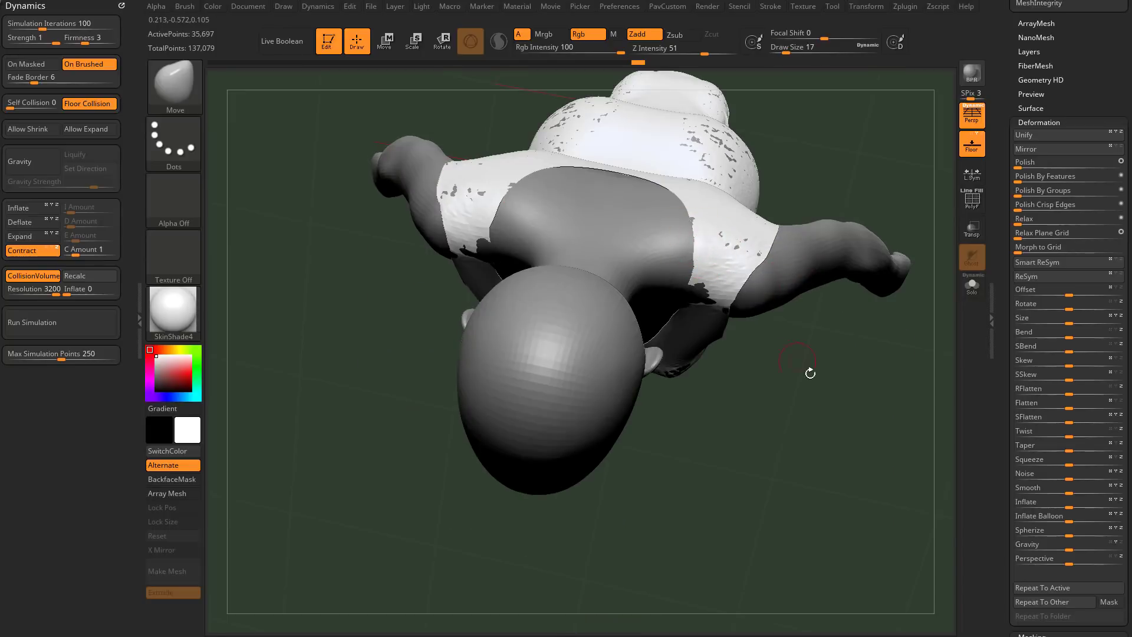
right_click_drag(810, 374, 789, 293)
left_click_drag(740, 278, 758, 252)
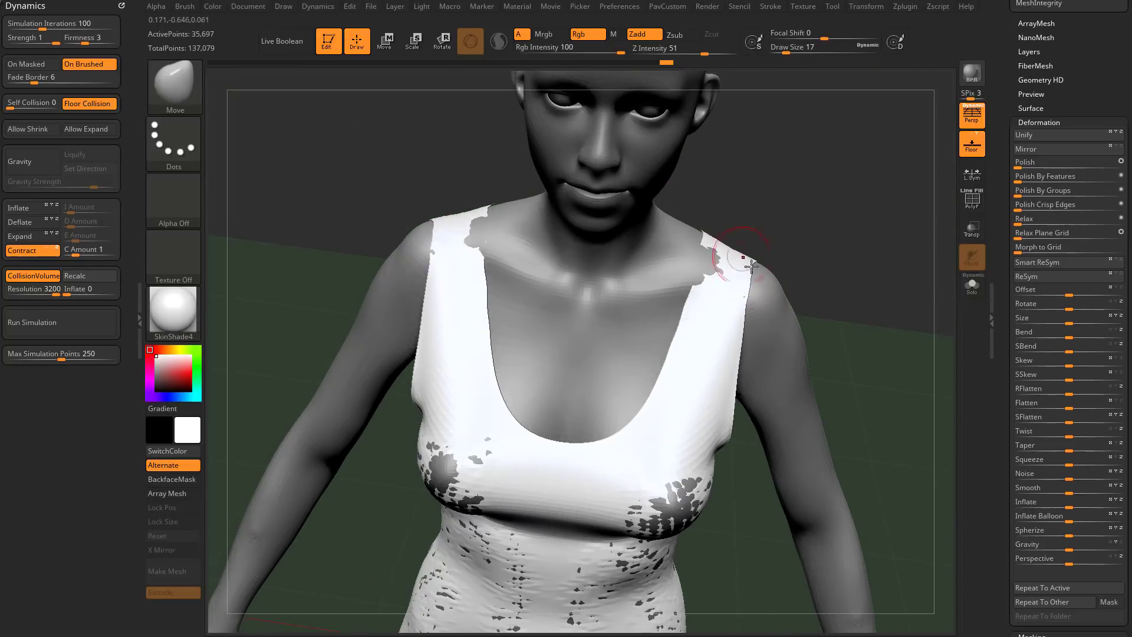
mouse_move(751, 266)
right_mouse_down()
mouse_move(803, 240)
mouse_move(730, 316)
mouse_move(801, 283)
mouse_move(808, 257)
mouse_move(808, 276)
right_mouse_up()
- Switch to the Pinch brush and reduce its draw size for working on the straps
key("b")
key("p")
key("i")
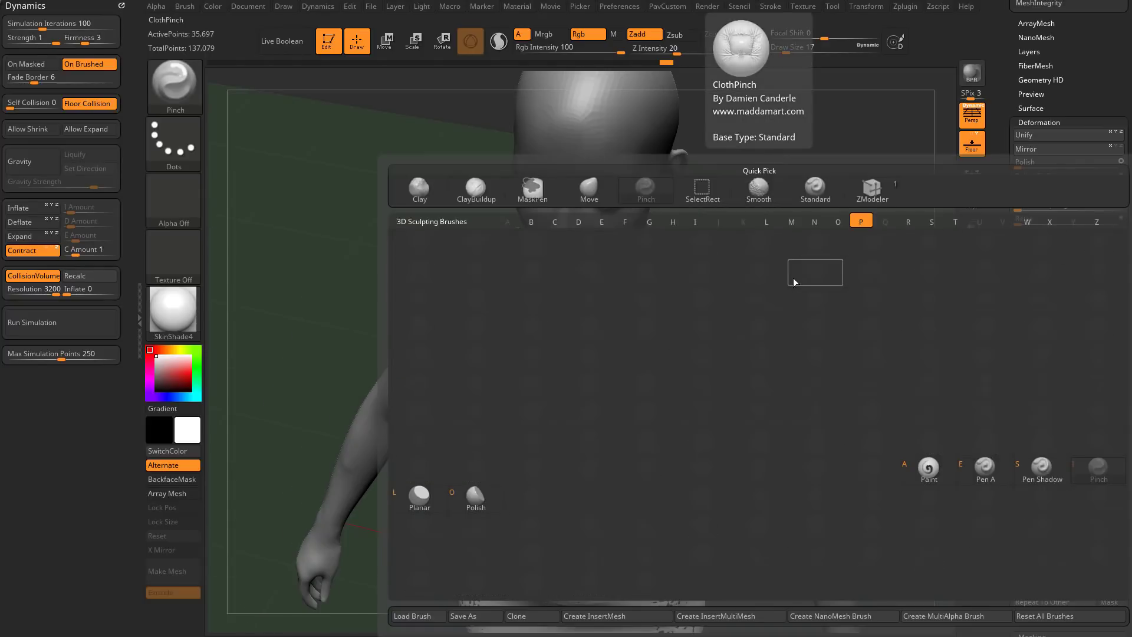
left_click(791, 298)
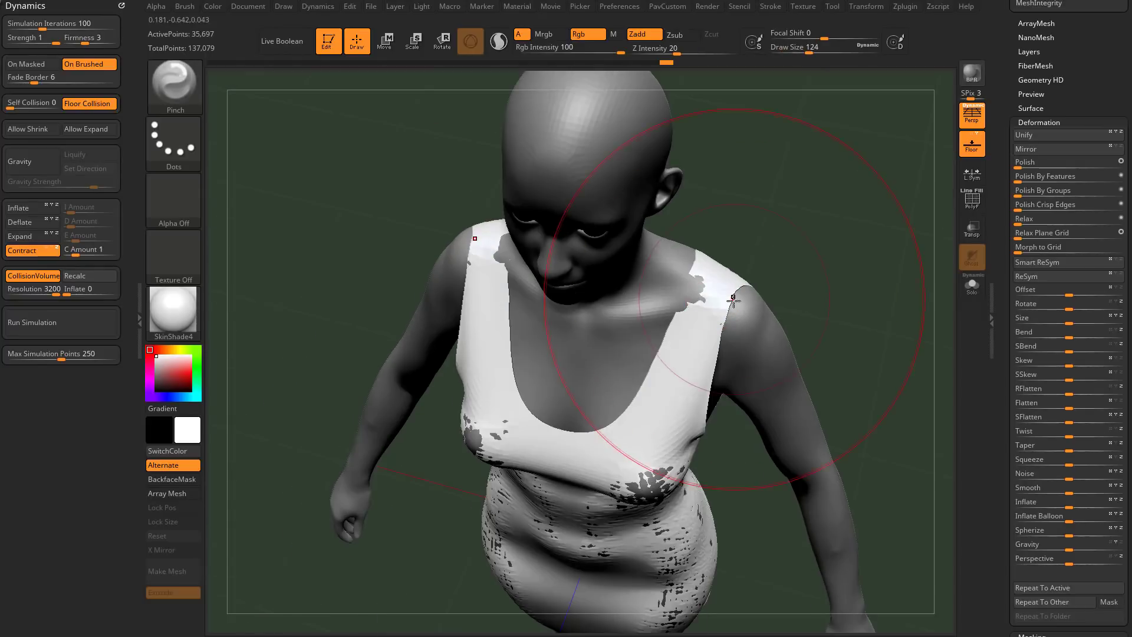
key("bracketleft")
key("bracketleft")
key("bracketleft")
key("bracketleft")
- Reshape and narrow the dress's shoulder straps with brush strokes along their front, top and back
left_click_drag(706, 299, 668, 394)
left_click_drag(691, 323, 690, 348)
mouse_move(814, 271)
right_mouse_down()
mouse_move(833, 253)
mouse_move(748, 268)
right_mouse_up()
mouse_move(747, 268)
left_mouse_down()
mouse_move(784, 259)
mouse_move(754, 283)
left_mouse_up()
right_click_drag(737, 306, 679, 340)
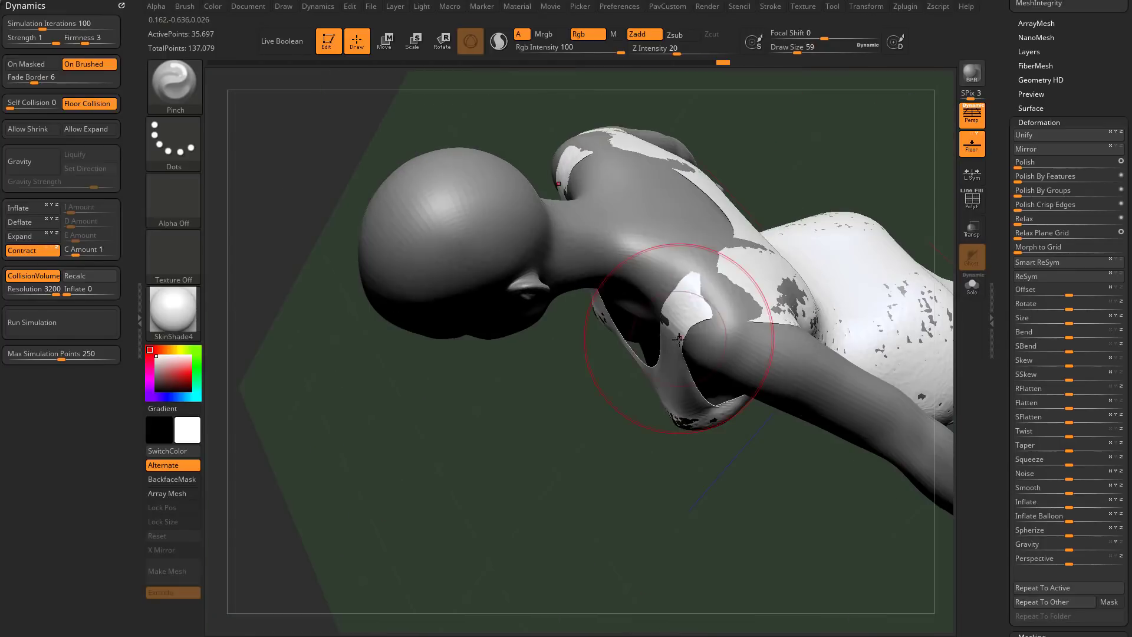
left_click_drag(679, 339, 653, 321)
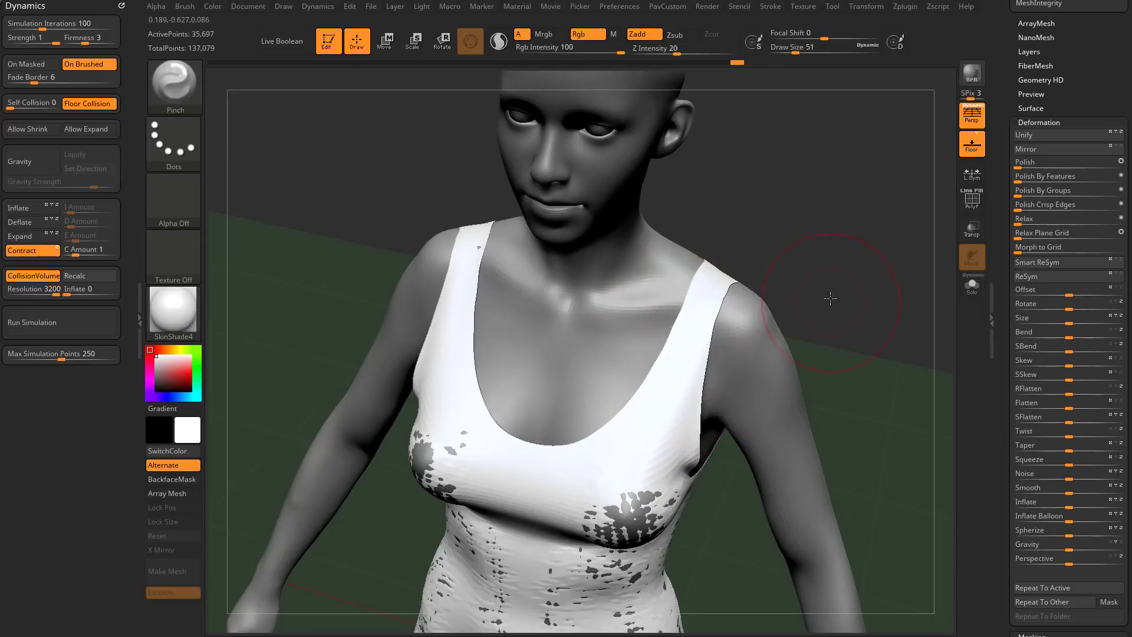
- Reduce the Pinch brush's draw size to 27 and look over the brush's Elasticity settings, including the dynamics simulation iterations
key("s")
right_click_drag(833, 278, 466, 226)
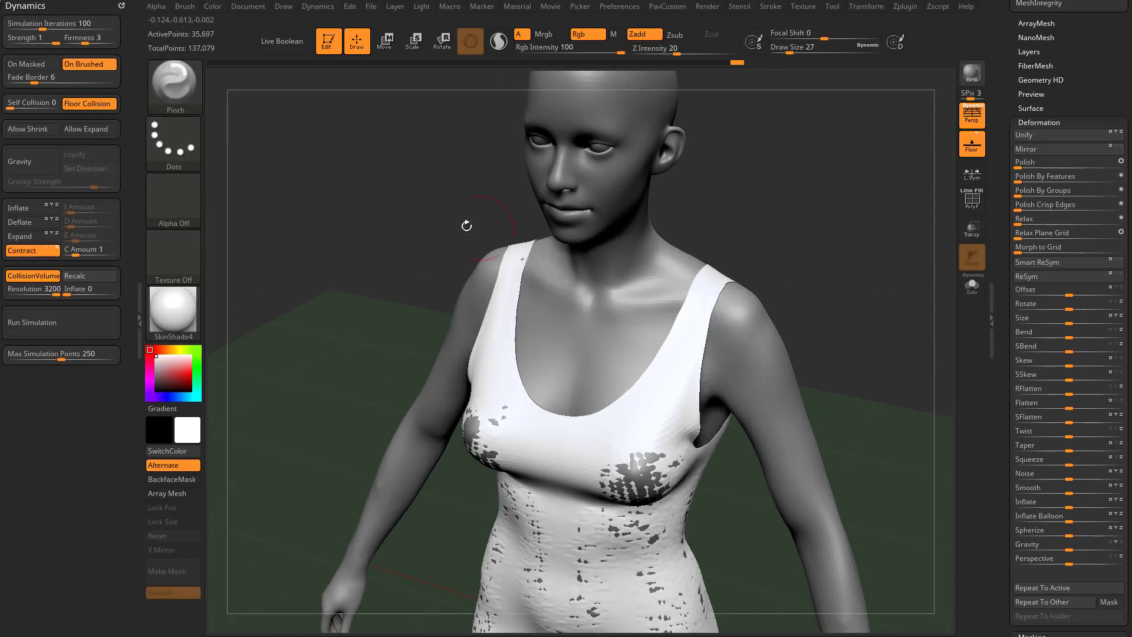
left_click(184, 7)
key("shift")
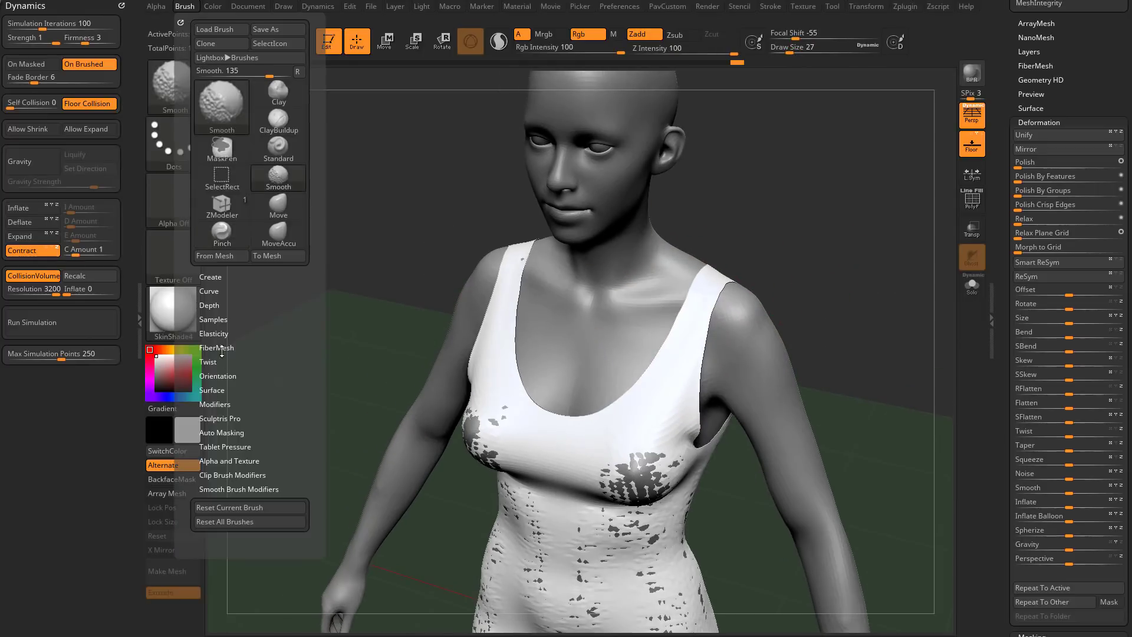
left_click(213, 333)
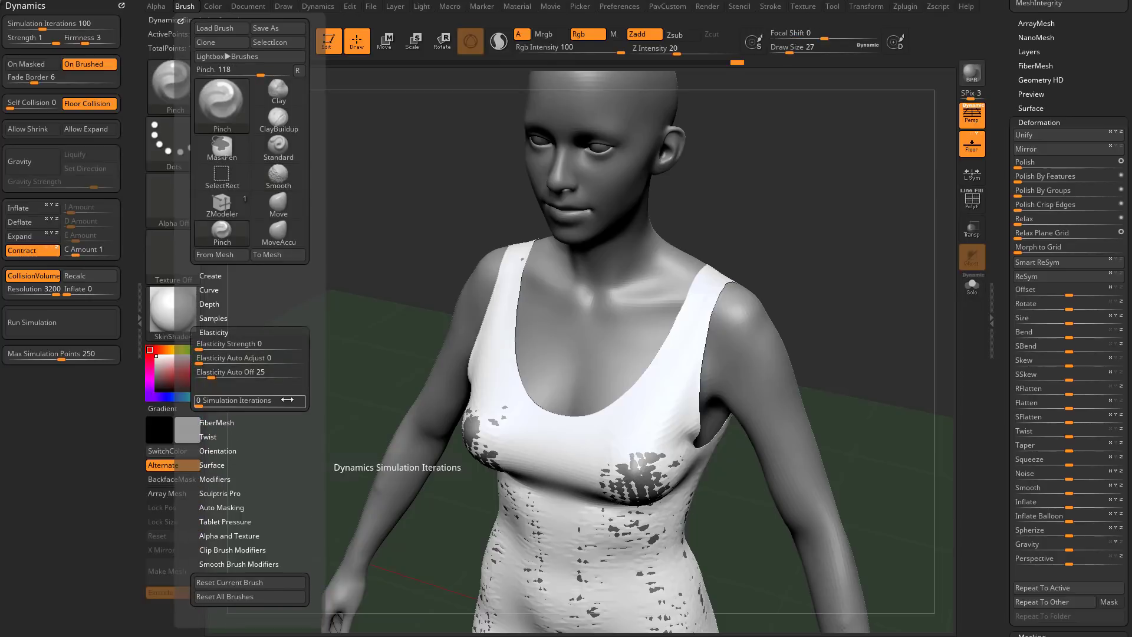
mouse_move(662, 260)
left_mouse_down()
mouse_move(795, 245)
mouse_move(731, 265)
left_mouse_up()
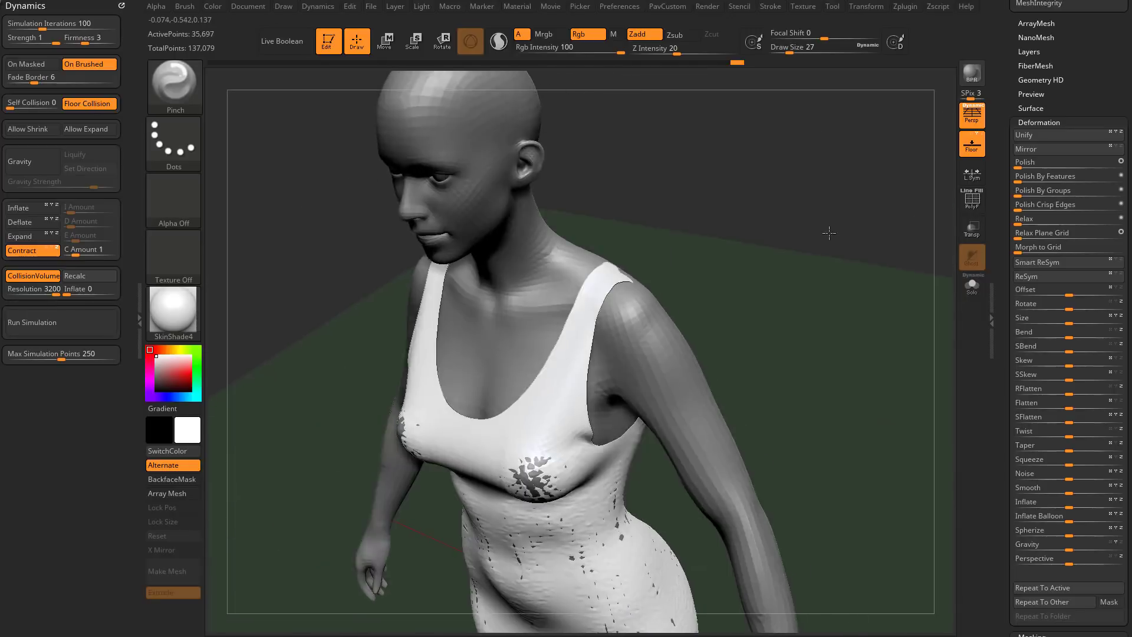
- Switch to the Move brush, pull the dress into shape around its back and armholes, and run the cloth simulation
key("s")
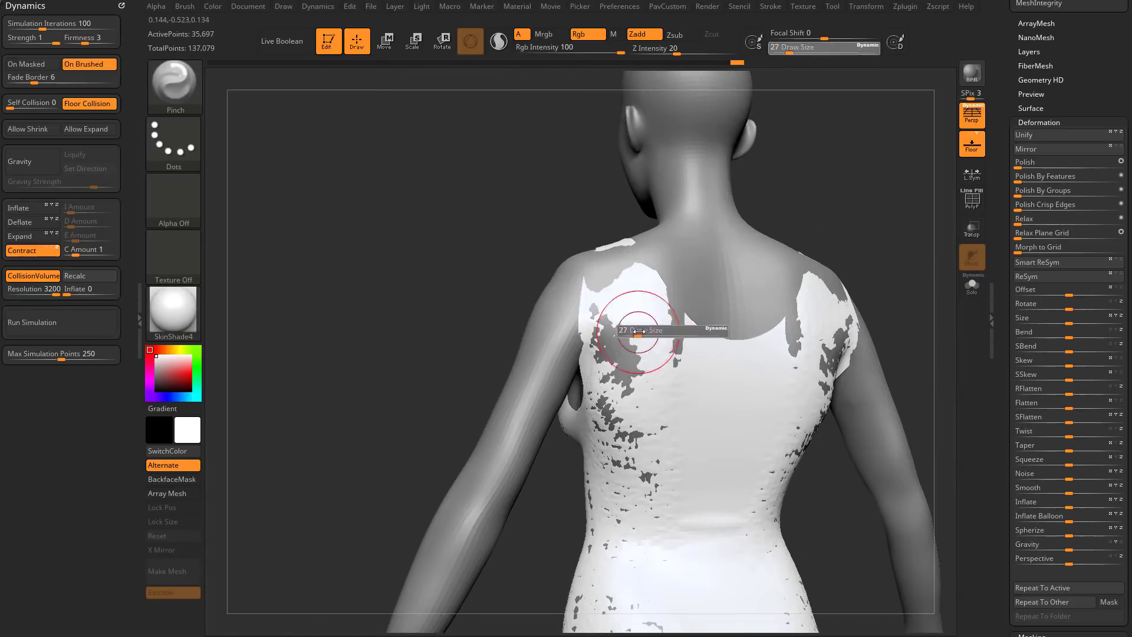
key("b")
key("m")
key("v")
left_click_drag(639, 331, 610, 331)
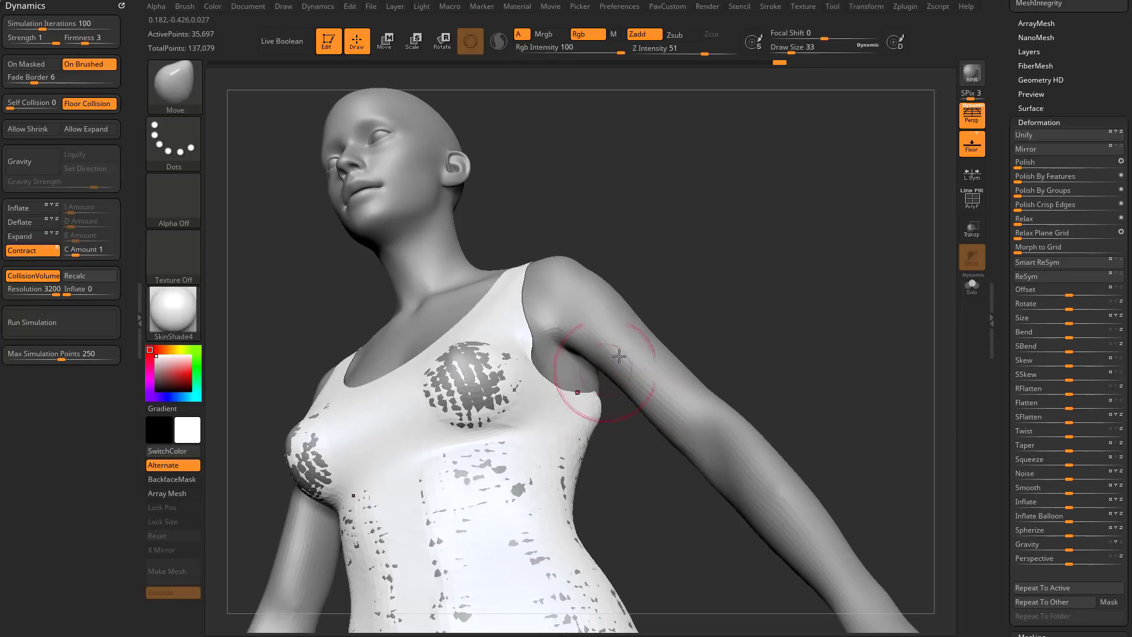
left_click_drag(766, 336, 681, 365)
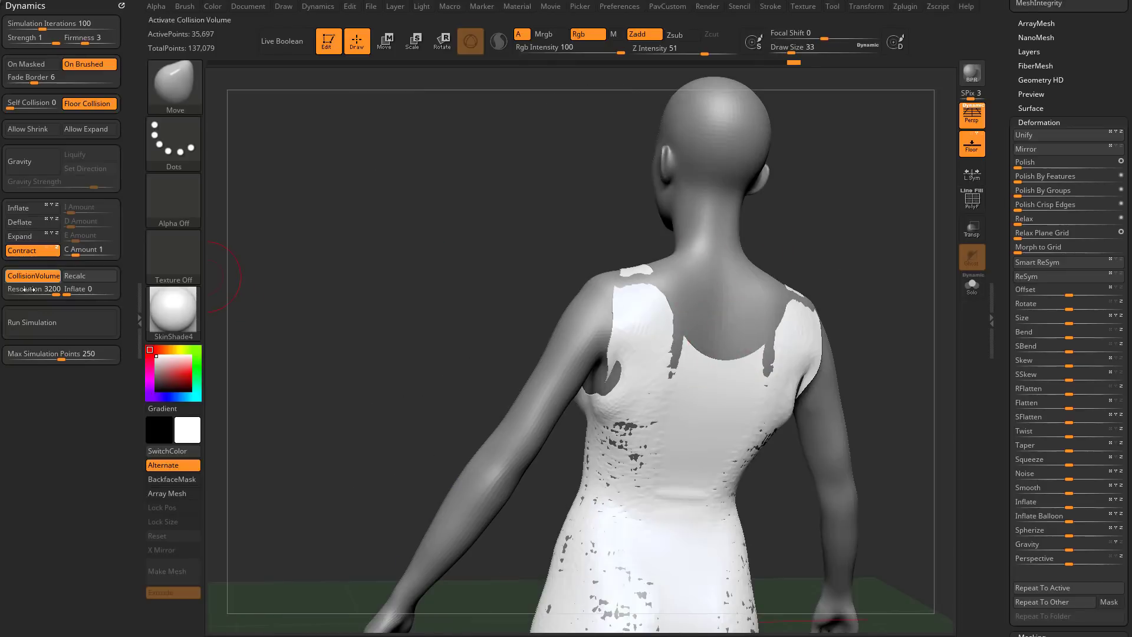
left_click(53, 317)
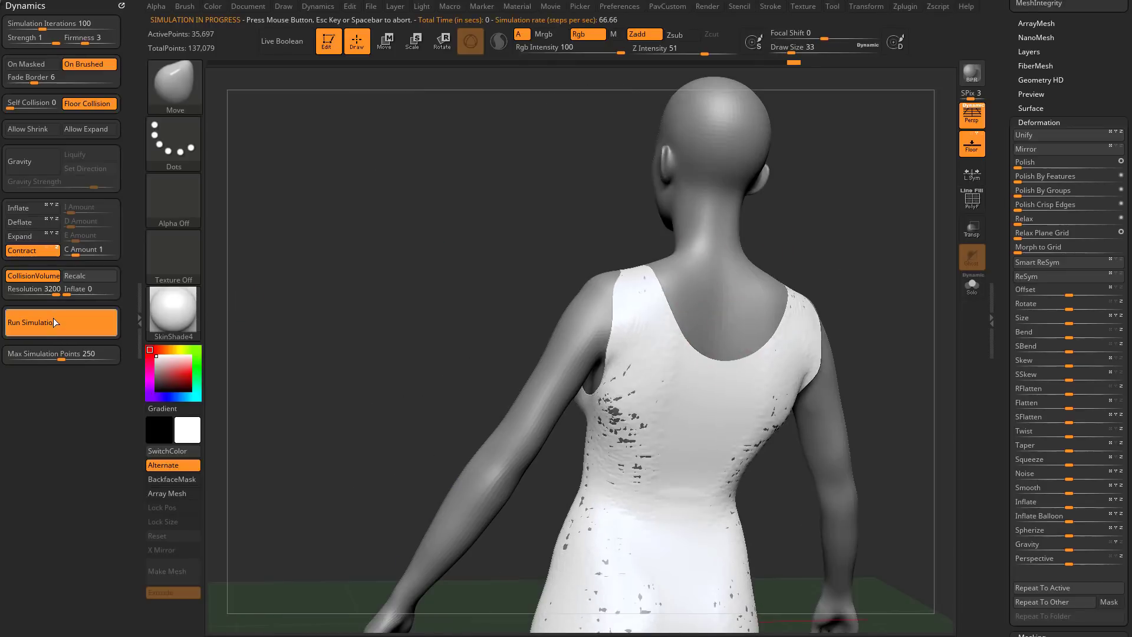
mouse_move(744, 274)
left_mouse_down()
mouse_move(702, 310)
mouse_move(652, 397)
mouse_move(623, 416)
left_mouse_up()
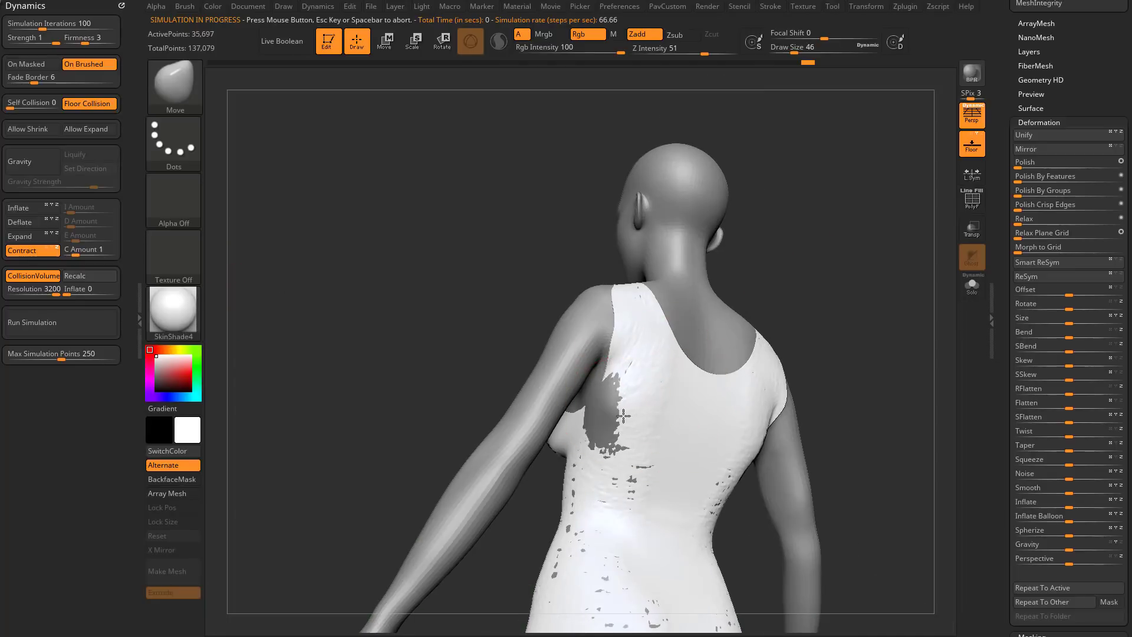
- Project the dress onto the visible subtools with ProjectAll, declining to project the polypaint
left_click_drag(808, 370, 870, 358)
left_click_drag(1005, 380, 1013, 254)
mouse_move(1013, 373)
left_mouse_down()
mouse_move(1012, 501)
mouse_move(1007, 263)
mouse_move(1012, 278)
left_mouse_up()
left_click(1046, 269)
left_click(1040, 284)
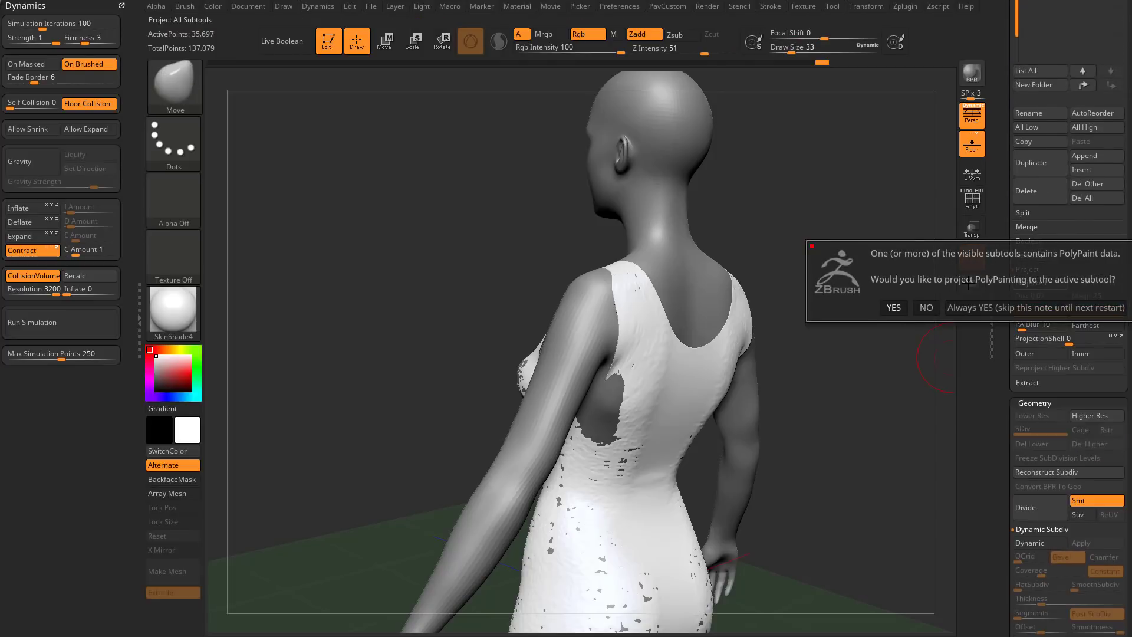
left_click(925, 307)
- Refine the dress's armhole edges and underarm area with small Move brush strokes, adjusting the draw size as needed
left_click_drag(859, 329, 675, 338)
mouse_move(874, 350)
left_mouse_down()
mouse_move(854, 336)
mouse_move(892, 336)
mouse_move(817, 339)
left_mouse_up()
key("bracketleft")
left_click_drag(629, 383, 626, 368)
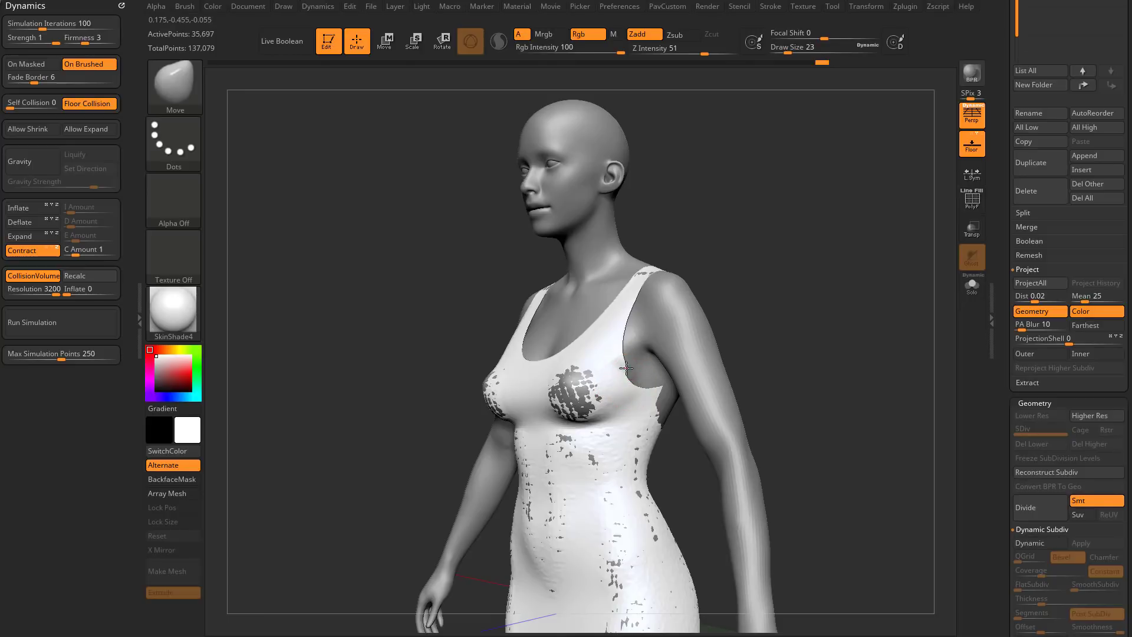
left_click_drag(765, 353, 823, 338)
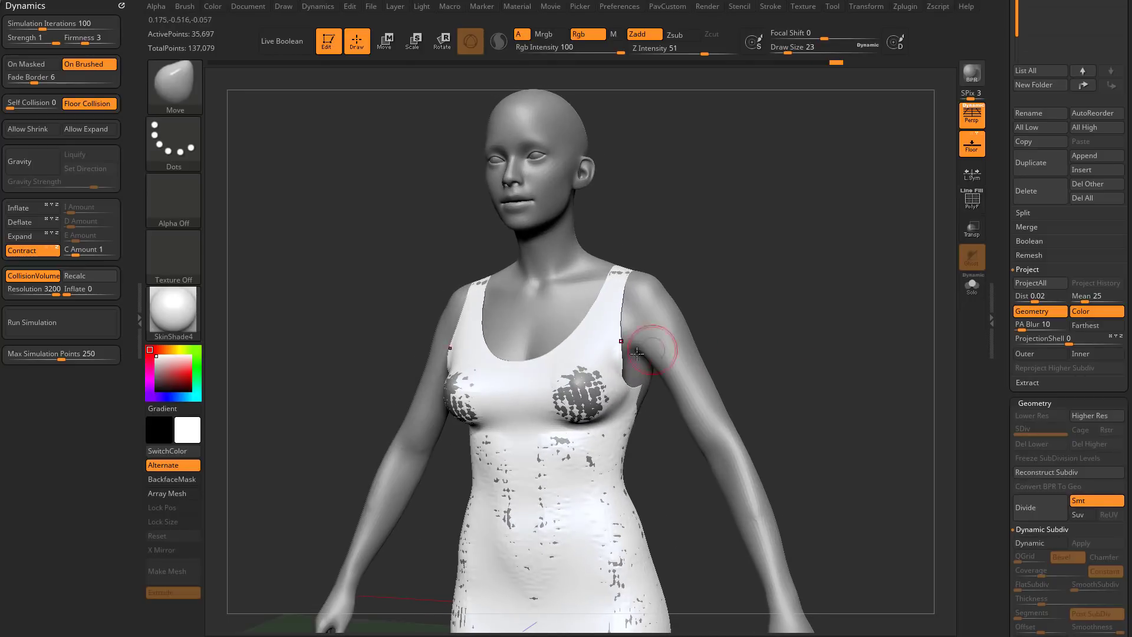
left_click_drag(770, 300, 824, 365)
key("bracketright")
key("s")
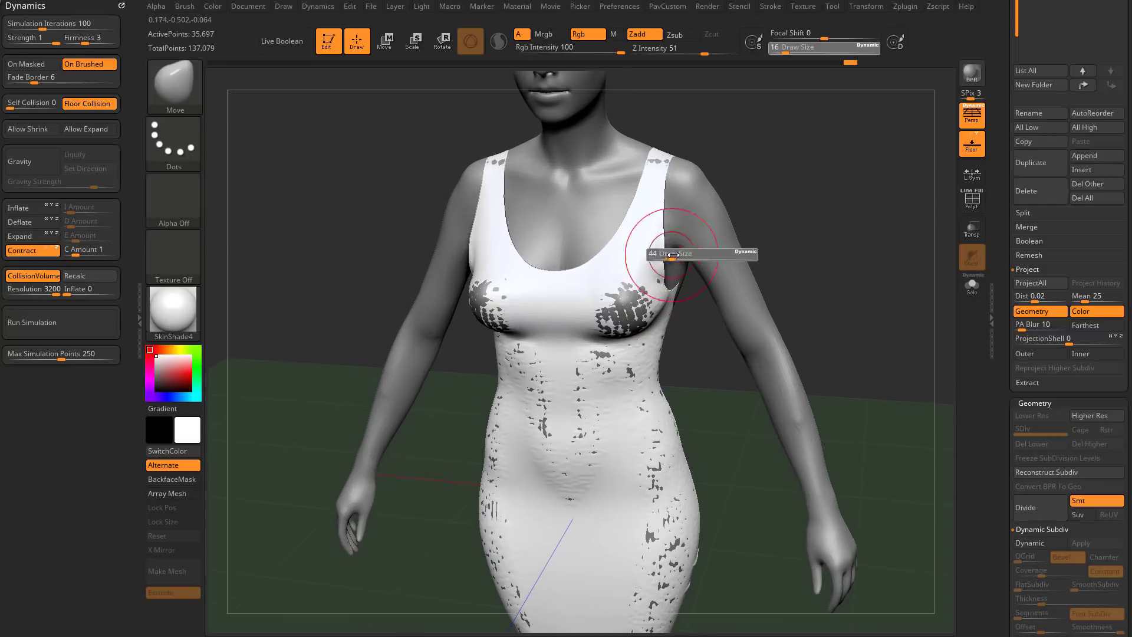
left_click_drag(666, 255, 653, 260)
left_click_drag(831, 253, 872, 332)
- Show the polyframe on the dress, isolate it with Solo, and open the ZRemesher settings
left_click(972, 202)
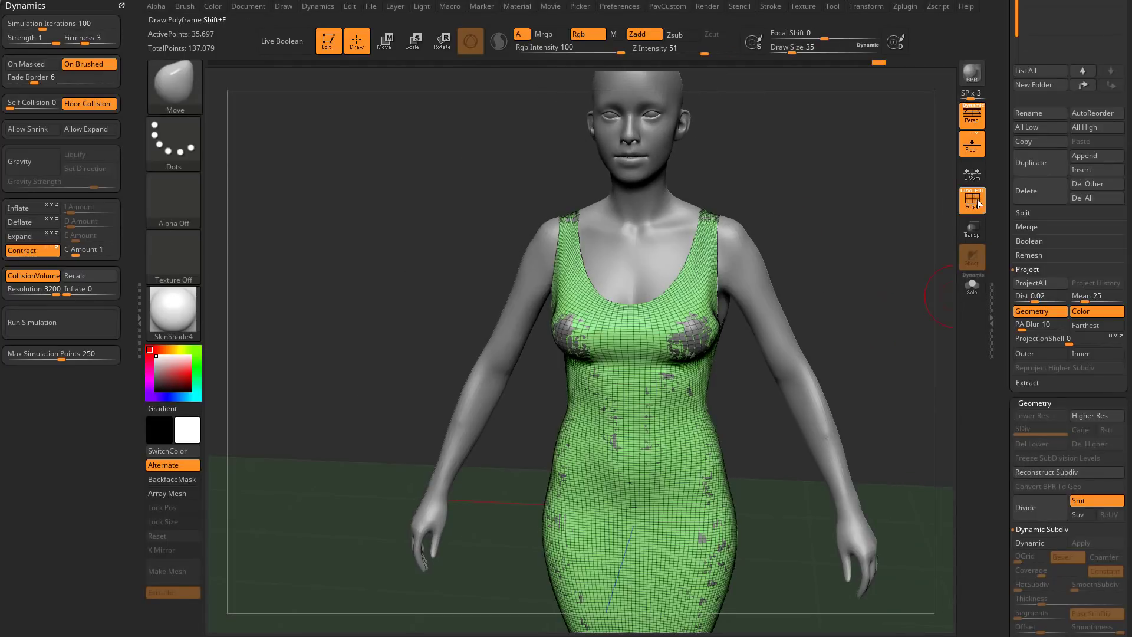
left_click(971, 286)
left_click_drag(934, 292, 951, 294)
left_click_drag(1001, 338, 1000, 215)
key("shift")
left_click(1034, 167)
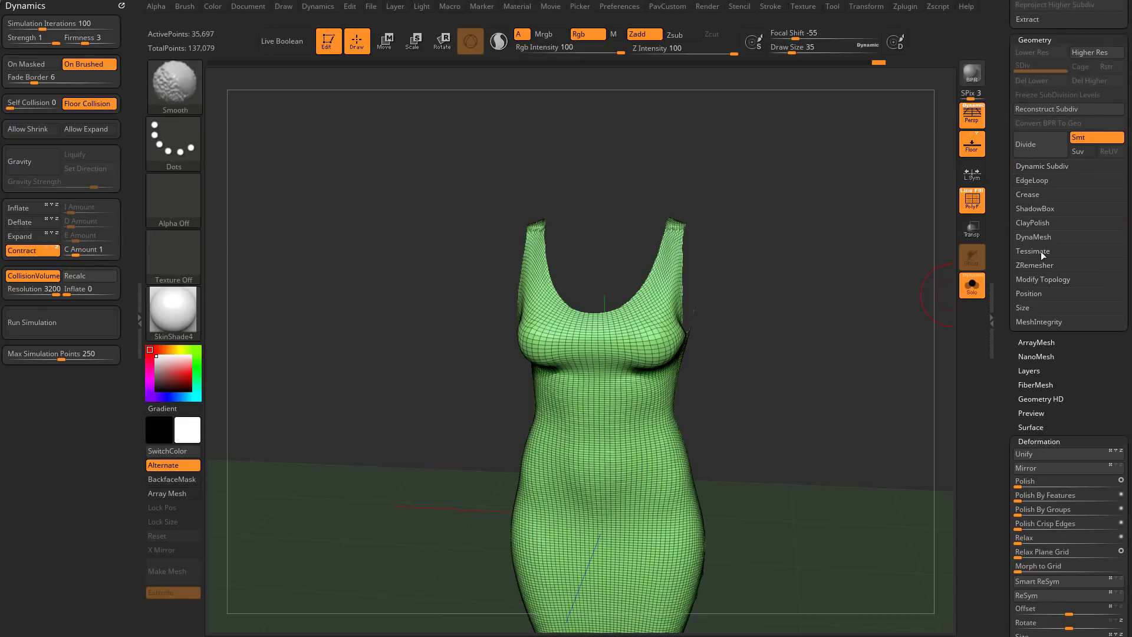
left_click(1031, 266)
left_click_drag(999, 289, 998, 233)
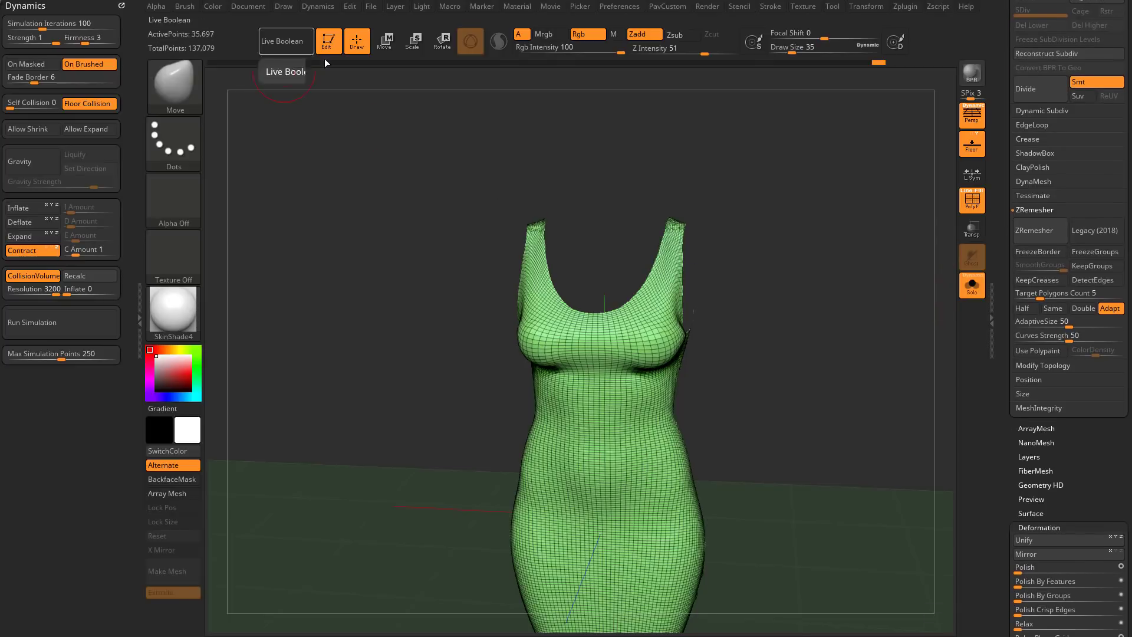
- Try ZRemesher AdaptiveSize values of 5 and 44 with the Target Polygons Count at 5
left_click(1042, 295)
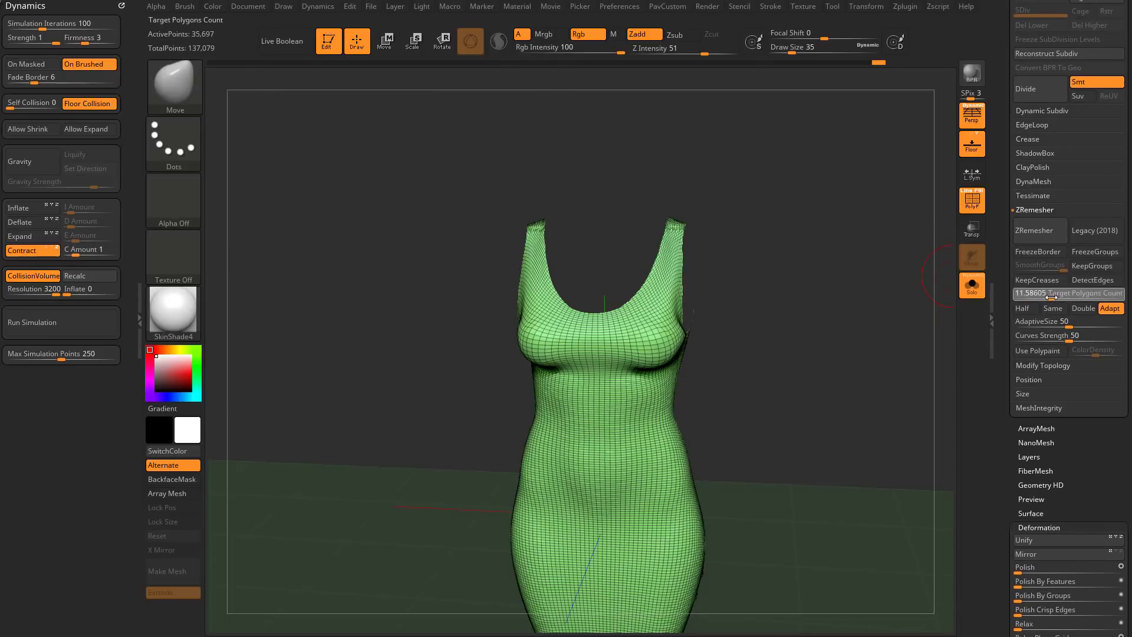
left_click_drag(1048, 298, 1043, 297)
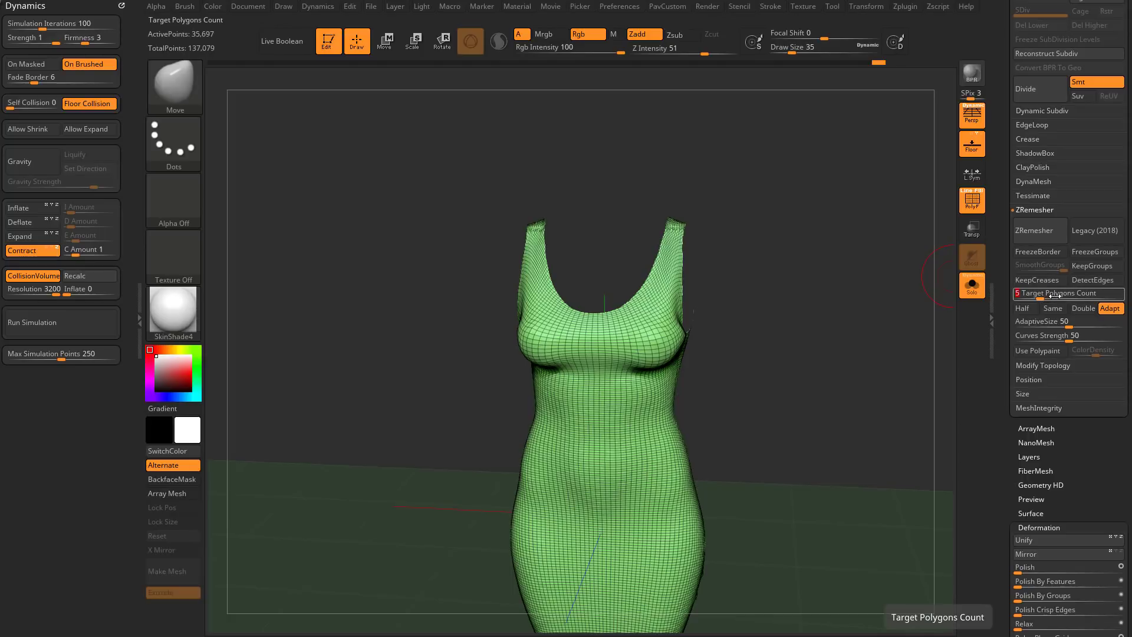
key("Return")
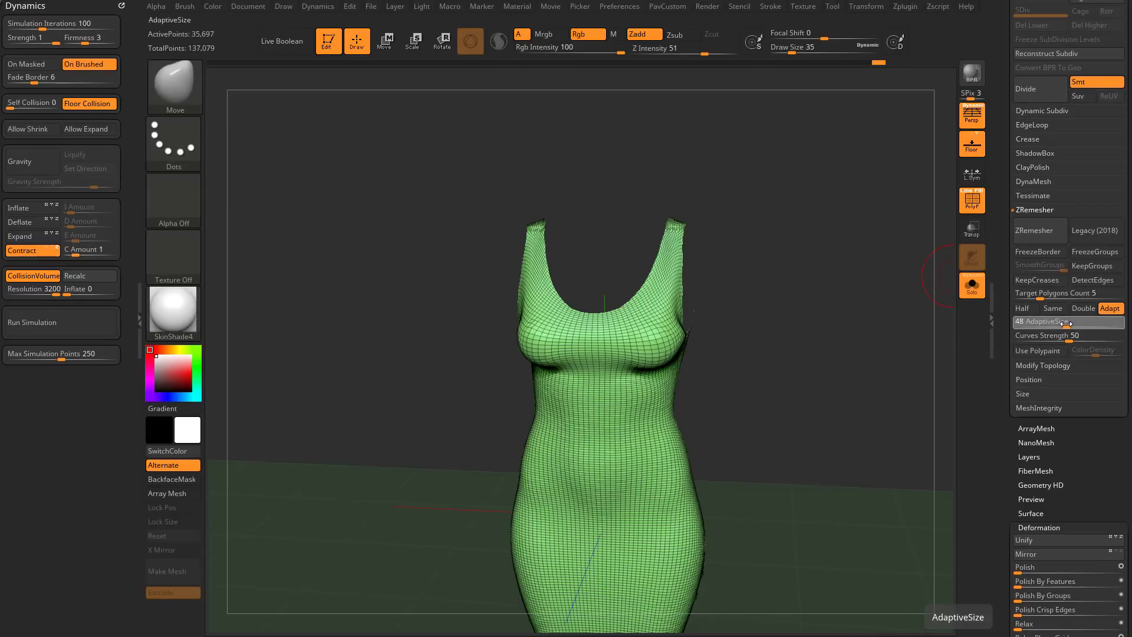
left_click(1040, 323)
type("22")
key("Return")
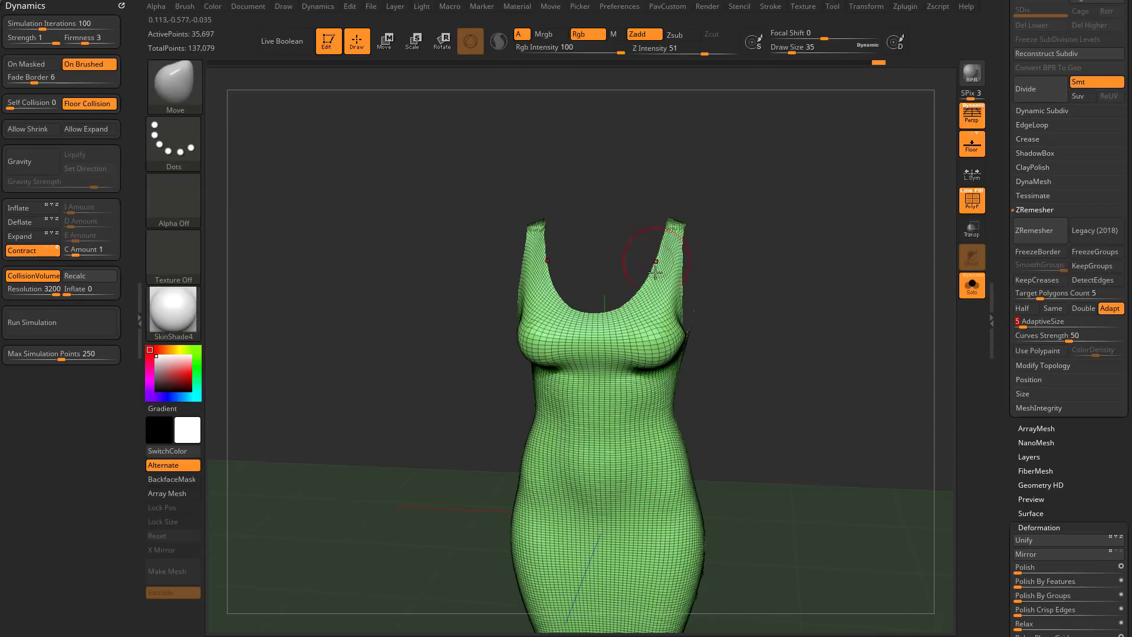
left_click(1063, 324)
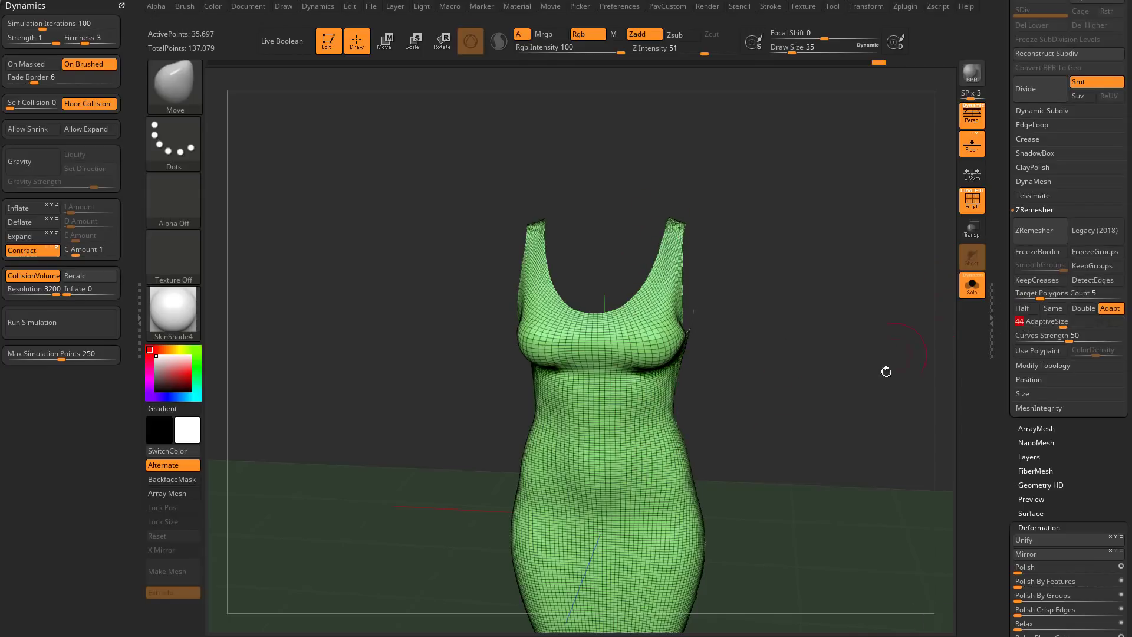
mouse_move(887, 371)
left_mouse_down("alt")
mouse_move(868, 361)
mouse_move(784, 368)
mouse_move(831, 356)
mouse_move(787, 354)
mouse_move(851, 361)
mouse_move(840, 364)
left_mouse_up("alt")
key("s")
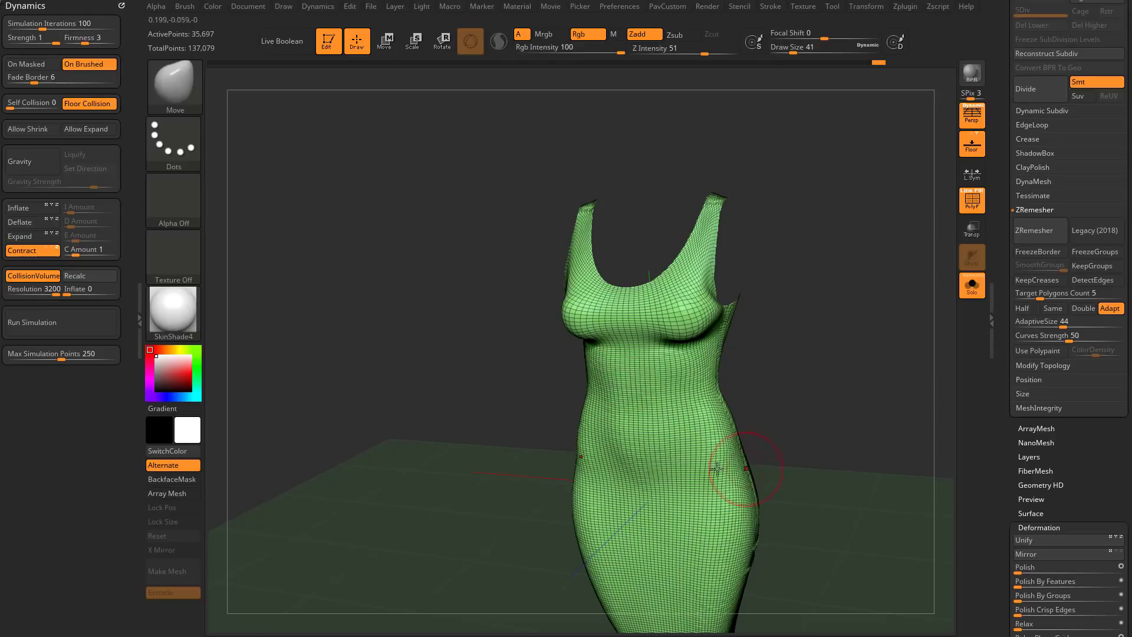
- Set the ZRemesher AdaptiveSize to 15, enable Half, and remesh the dress
left_click(1055, 326)
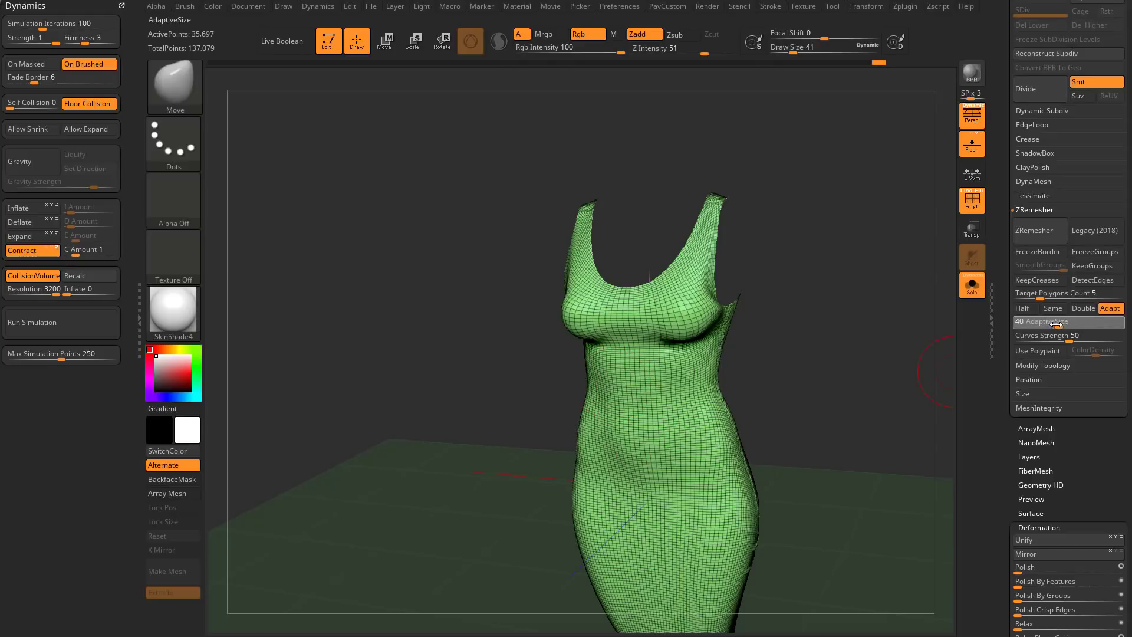
left_click_drag(1051, 326, 1039, 327)
mouse_move(841, 362)
left_mouse_down()
mouse_move(801, 361)
mouse_move(863, 356)
left_mouse_up()
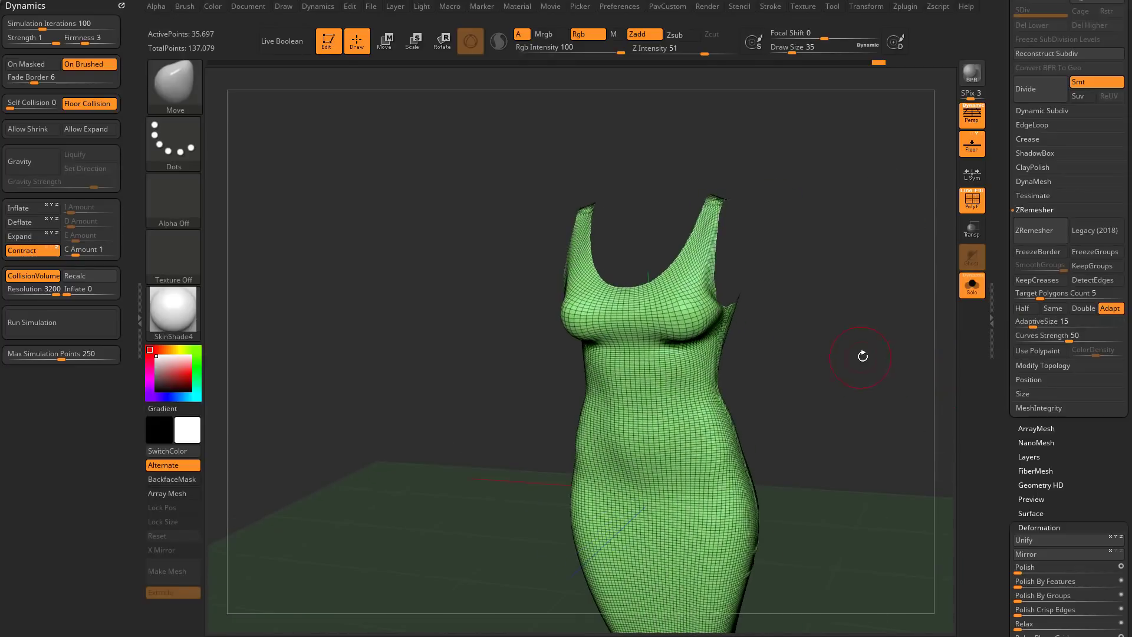
left_click(1021, 307)
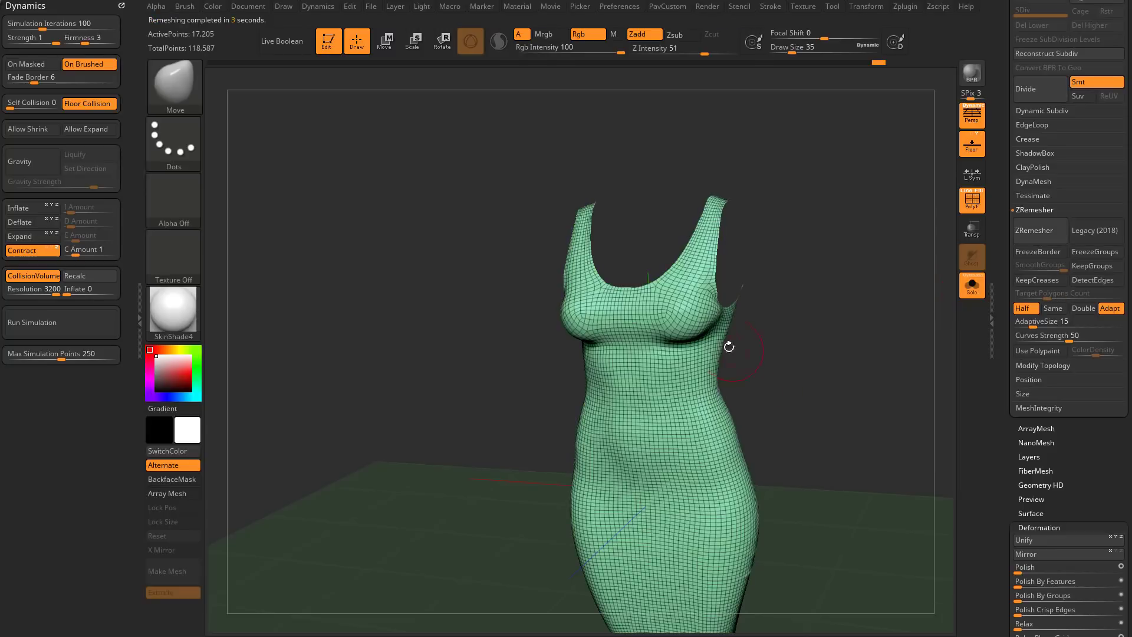
- Check the X symmetry setting in the Activate Symmetry options
left_click(857, 8)
key("x")
key("x")
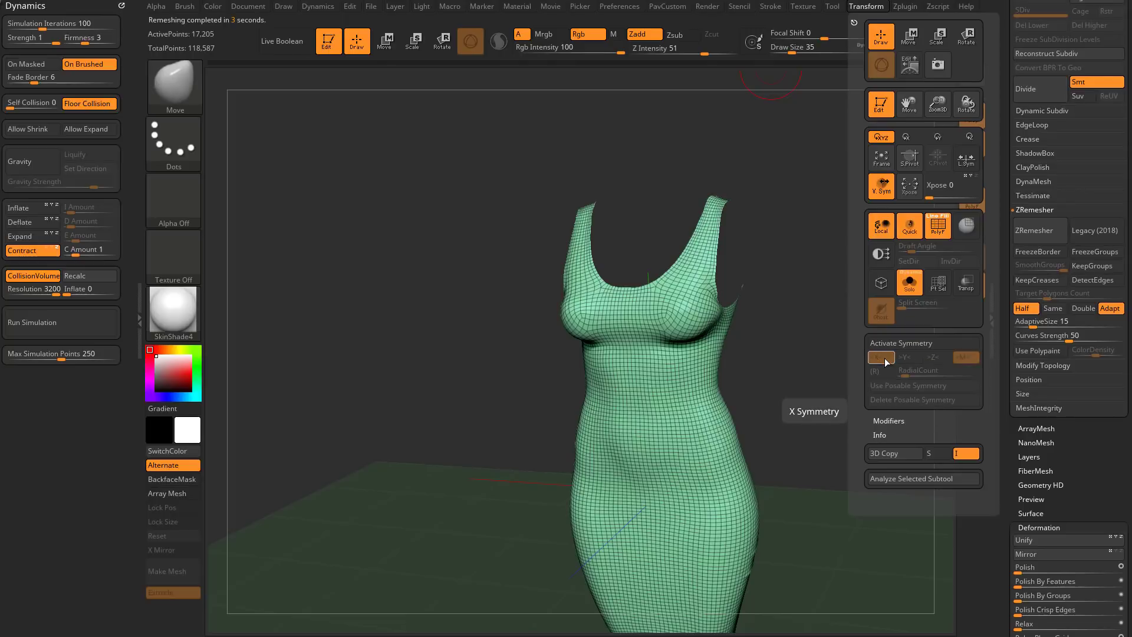
- Run ZRemesher on the dress two more times with Half enabled to lower its polygon density further
left_click_drag(788, 301, 740, 334)
left_click_drag(783, 395, 830, 298)
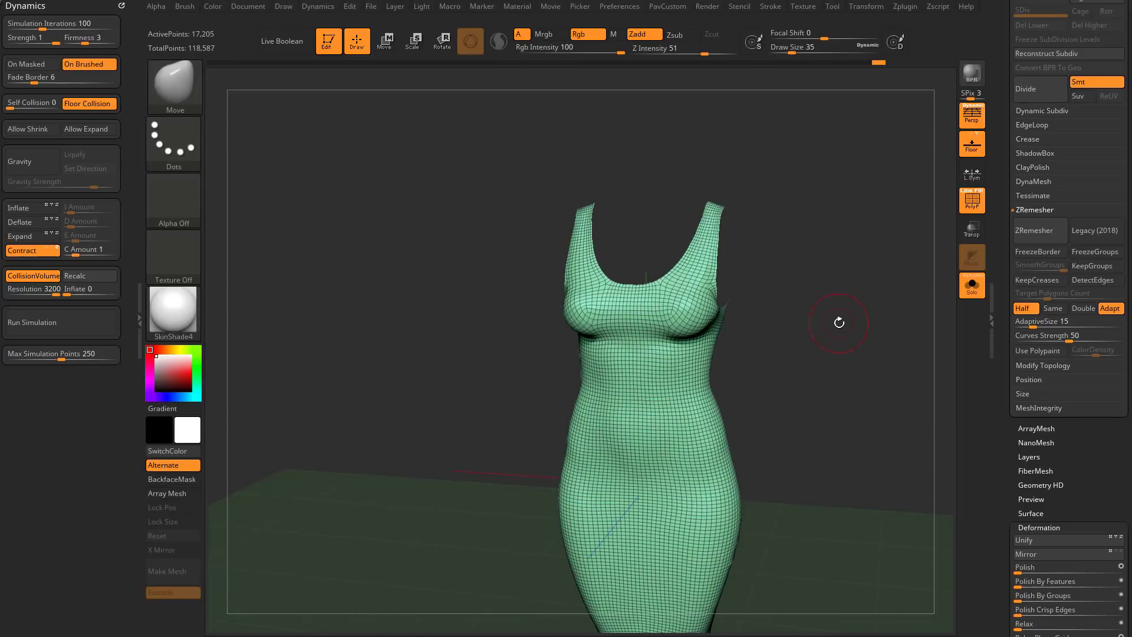
left_click(1031, 238)
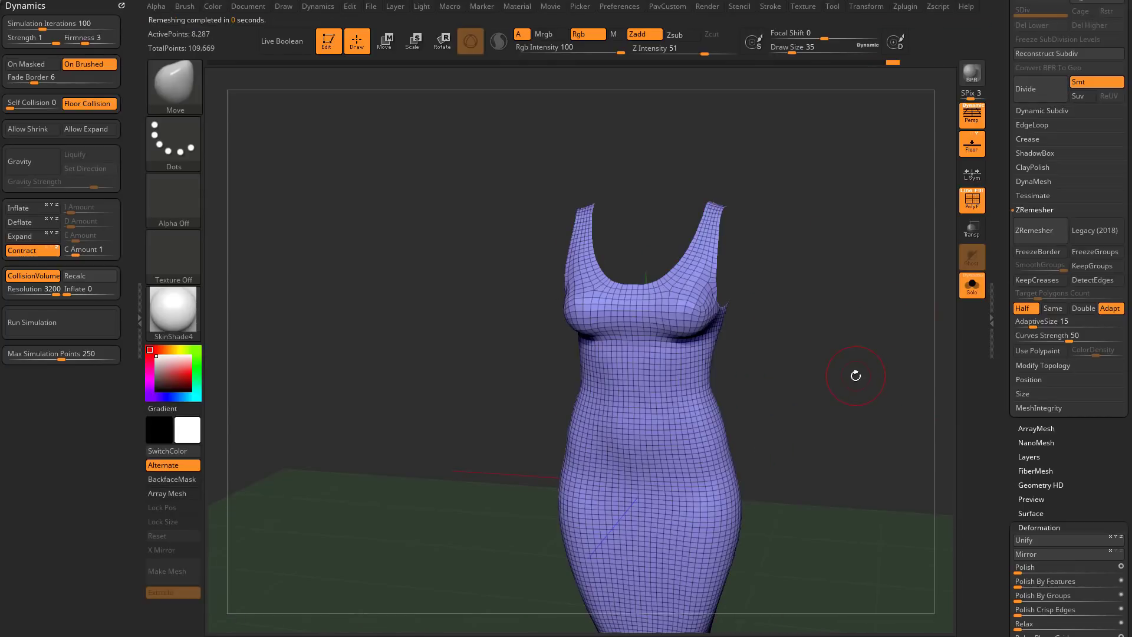
left_click(1034, 233)
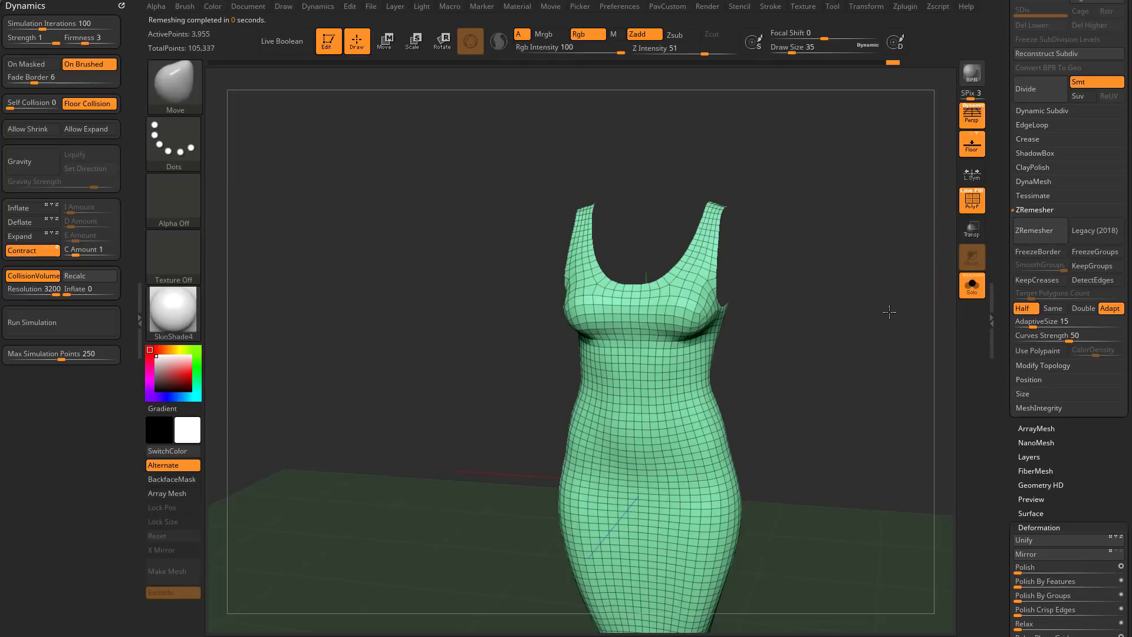
mouse_move(889, 312)
left_mouse_down()
mouse_move(836, 324)
mouse_move(875, 335)
mouse_move(908, 318)
left_mouse_up()
- Activate Dynamic Subdiv on the dress, choosing to always auto-activate it, and hide the polyframe
left_click_drag(1002, 202, 1002, 286)
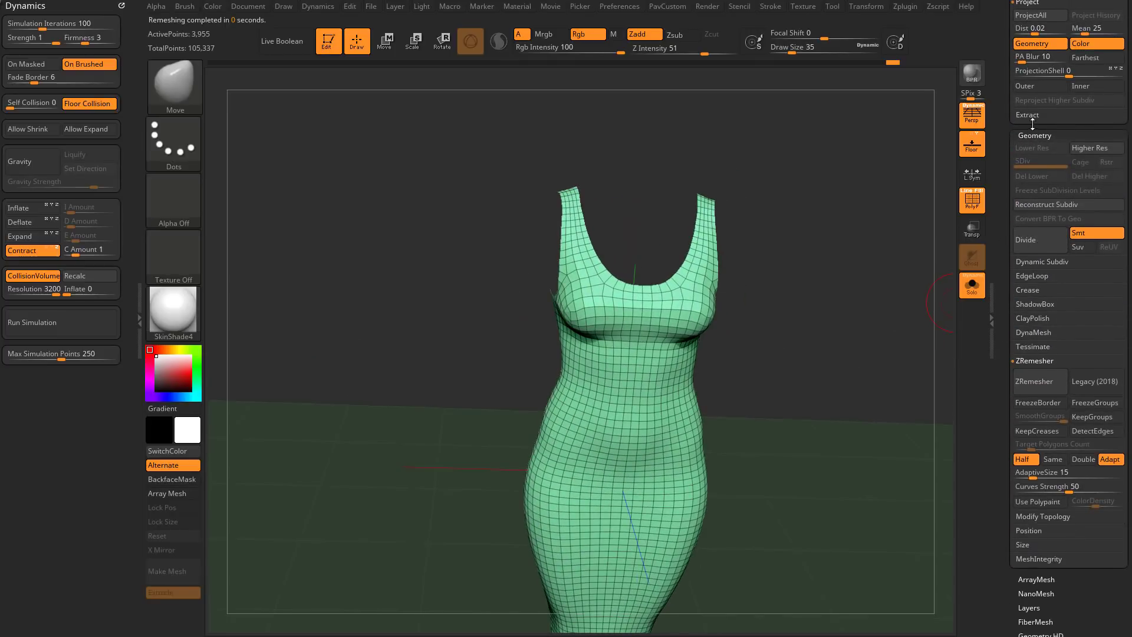
left_click(1026, 263)
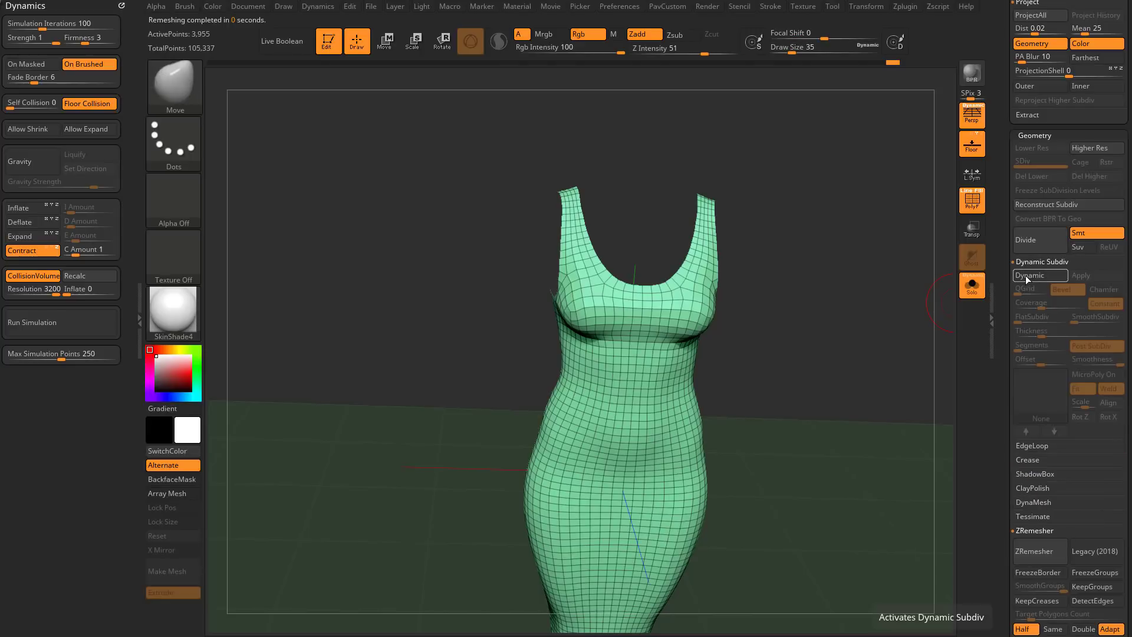
key("d")
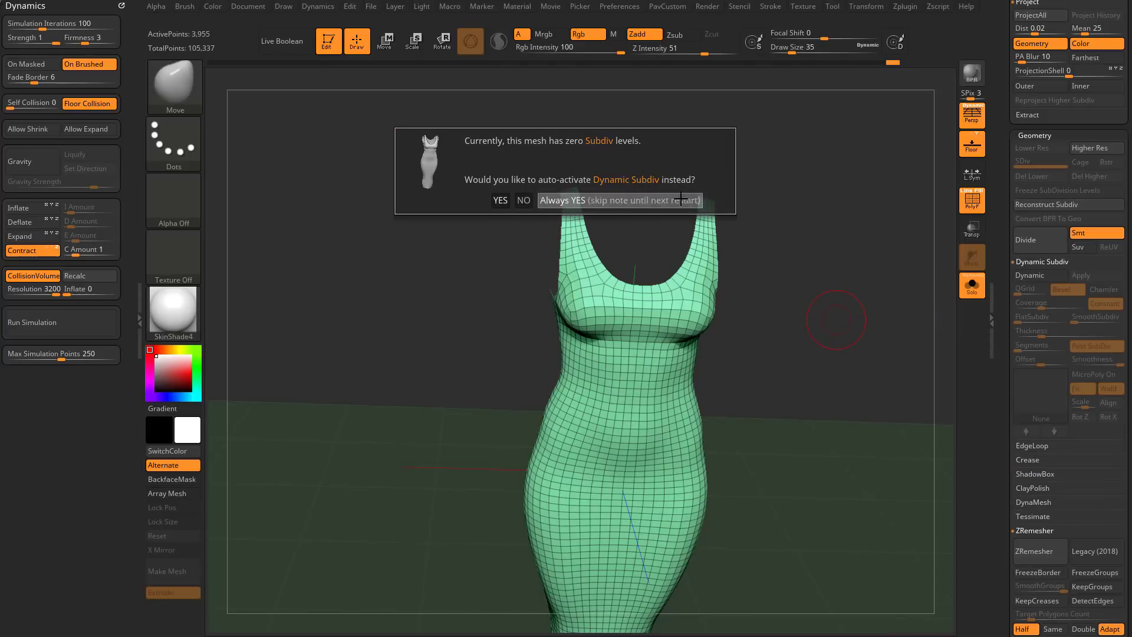
left_click(673, 201)
key("shift")
key("shift+d")
key("d")
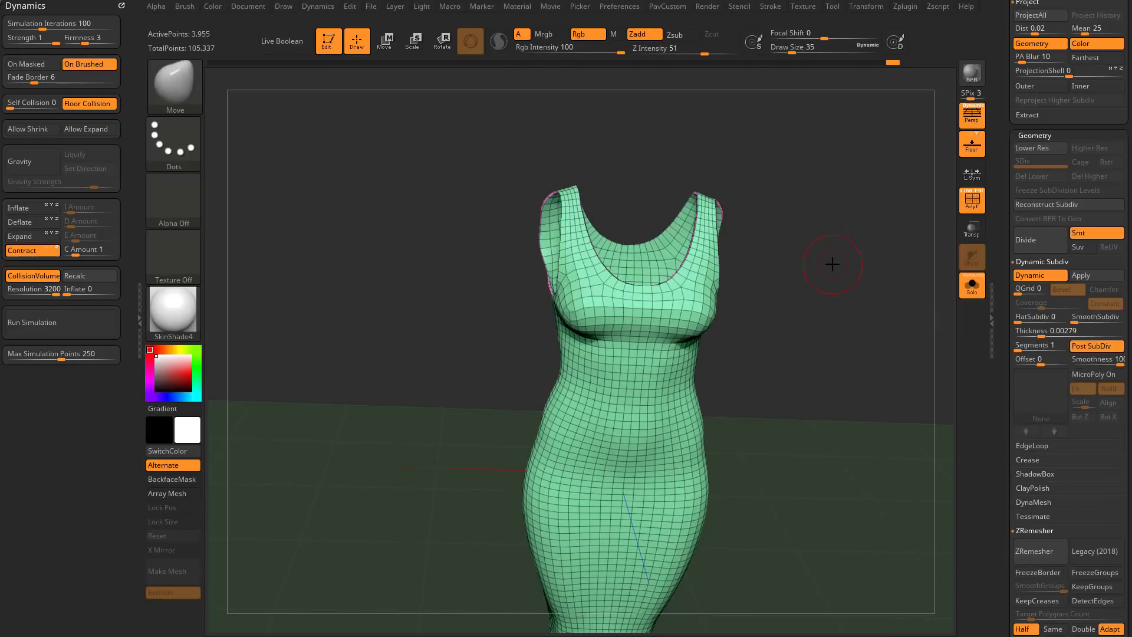
left_click_drag(854, 279, 952, 227)
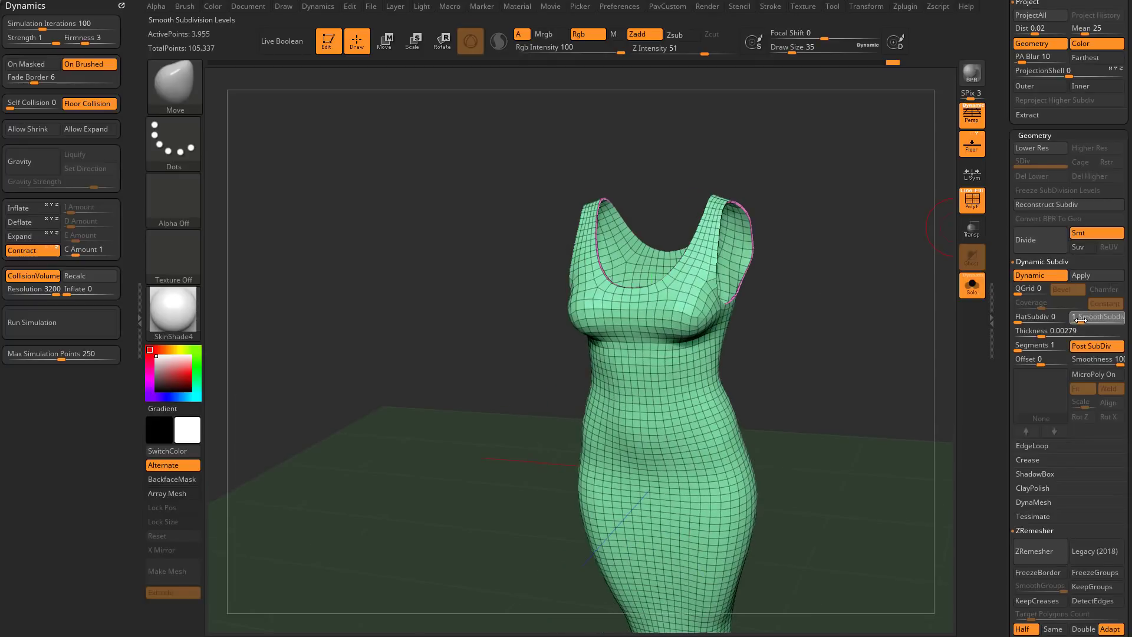
left_click(972, 200)
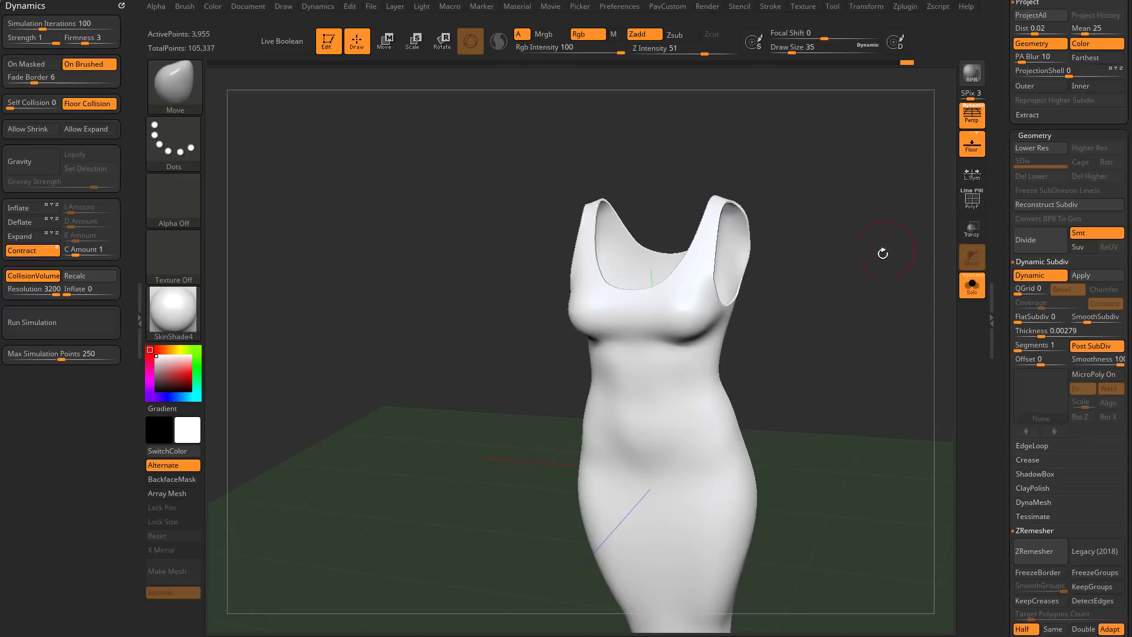
- Show the body together with the dress without perspective and run the cloth simulation to contract the dress
left_click_drag(883, 253, 1007, 289)
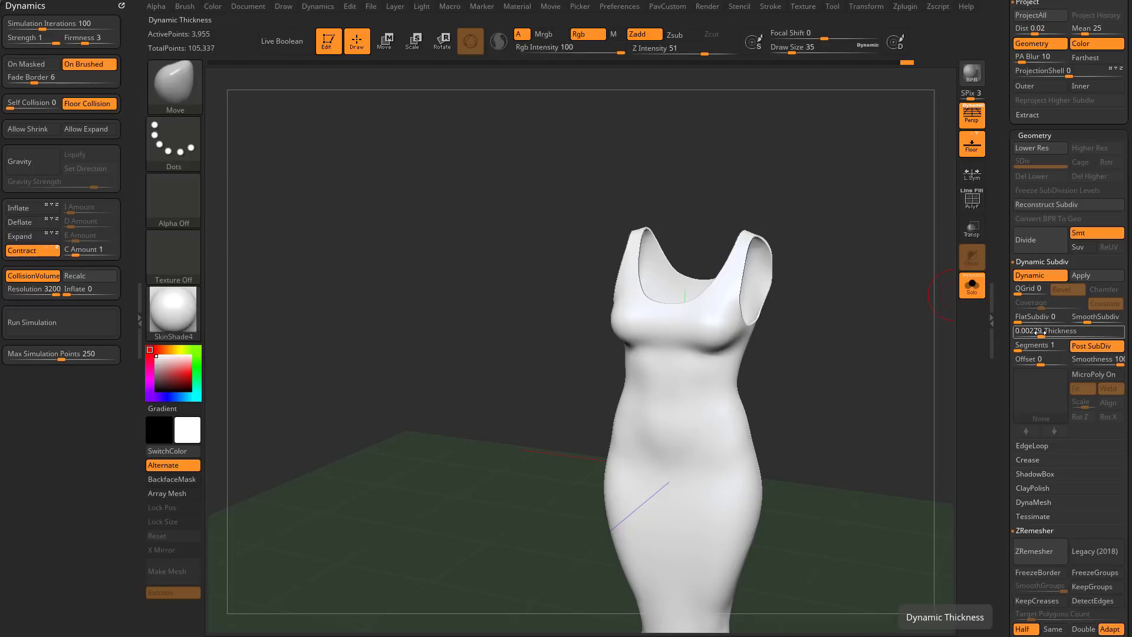
left_click(971, 285)
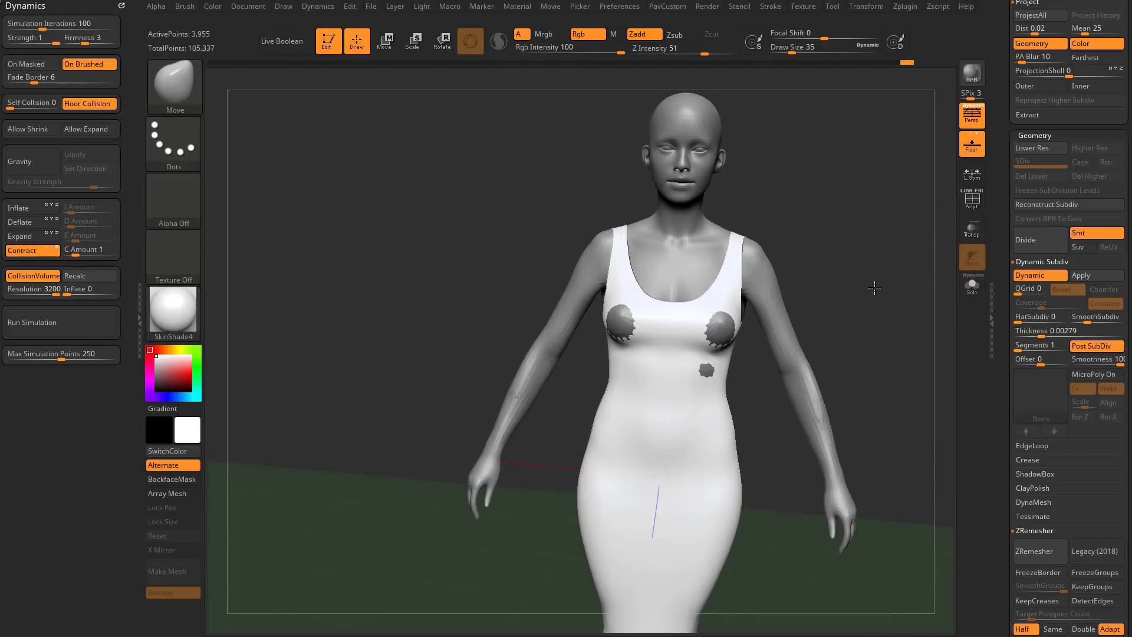
left_click(972, 115)
left_click_drag(934, 209, 883, 224)
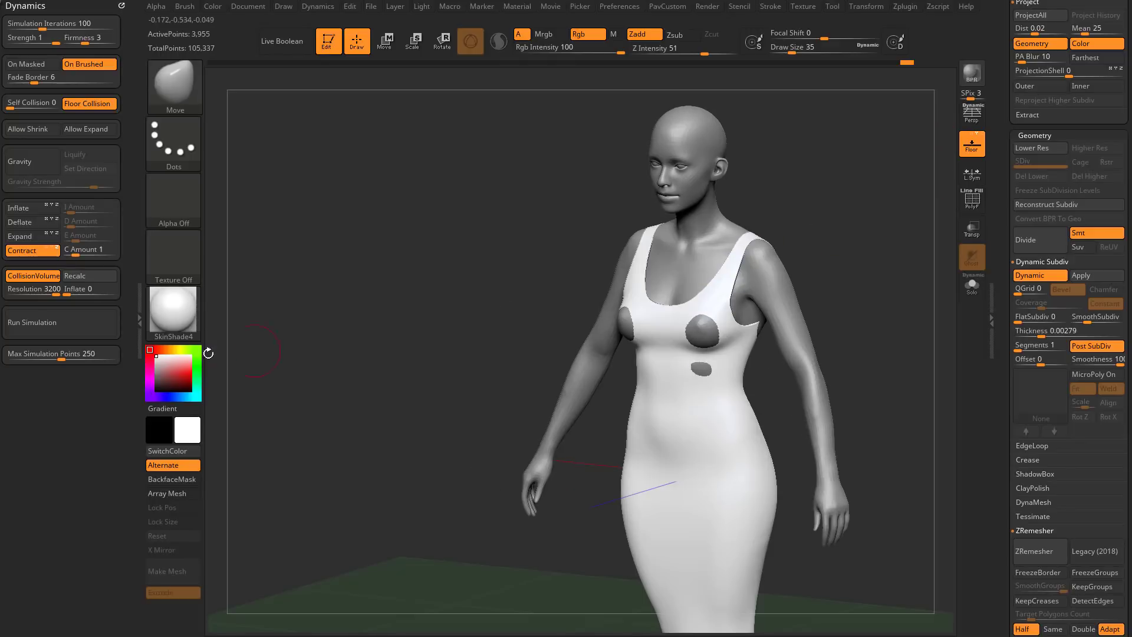
left_click(109, 326)
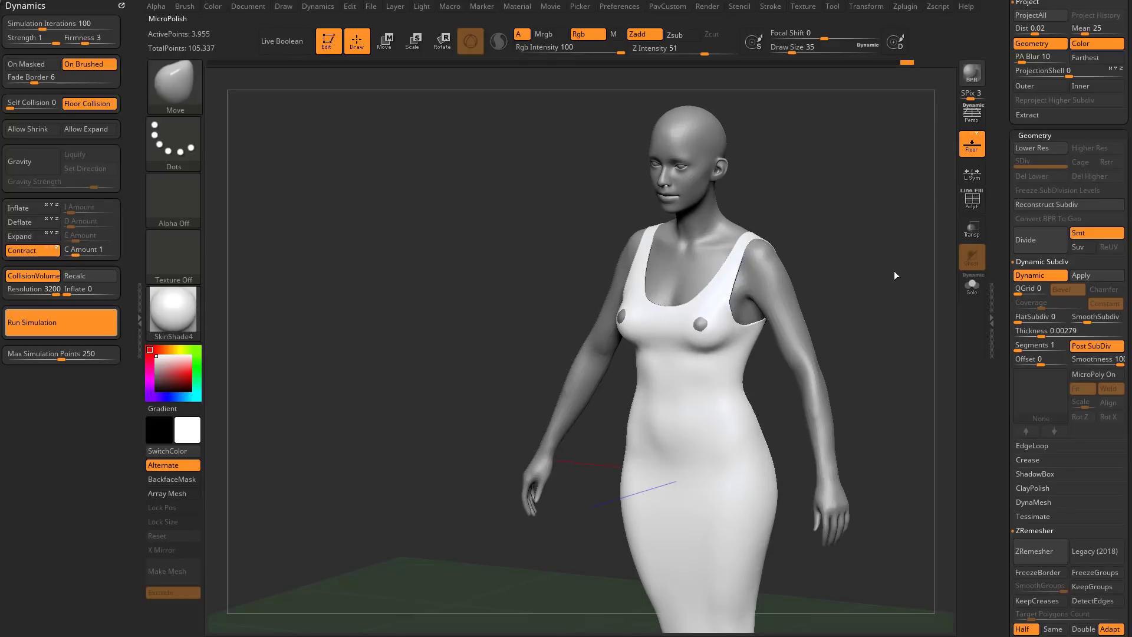
- Turn off Dynamic Subdiv on the dress and set the draw size to 41
left_click_drag(896, 276, 765, 307)
left_click(1031, 275)
mouse_move(877, 292)
left_mouse_down()
mouse_move(917, 303)
mouse_move(903, 345)
mouse_move(863, 280)
mouse_move(875, 284)
left_mouse_up()
key("s")
key("s")
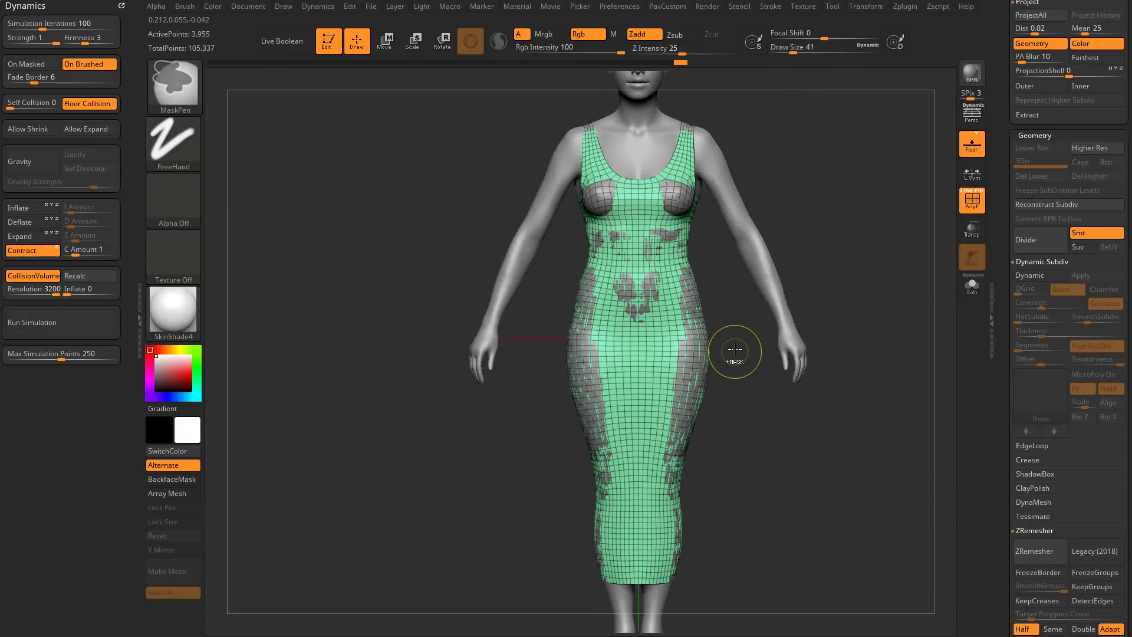
key("shift+f")
- Mask a band of the dress from the hips to the knees, blur the mask, and invert it
left_click_drag(736, 309, 564, 457, "ctrl")
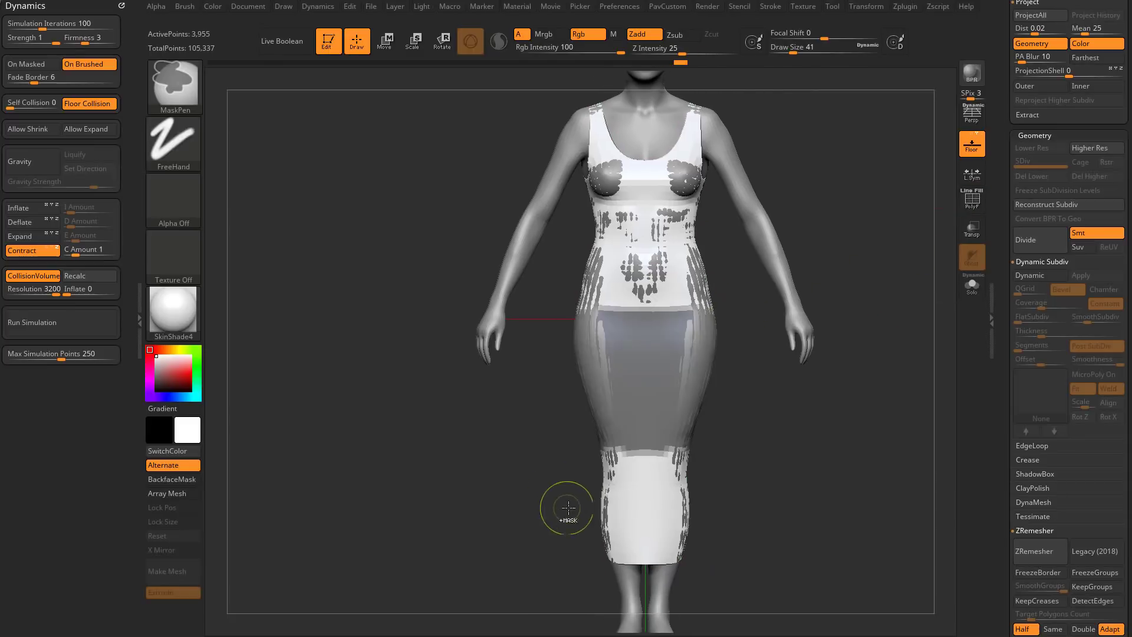
left_click(654, 377, "ctrl")
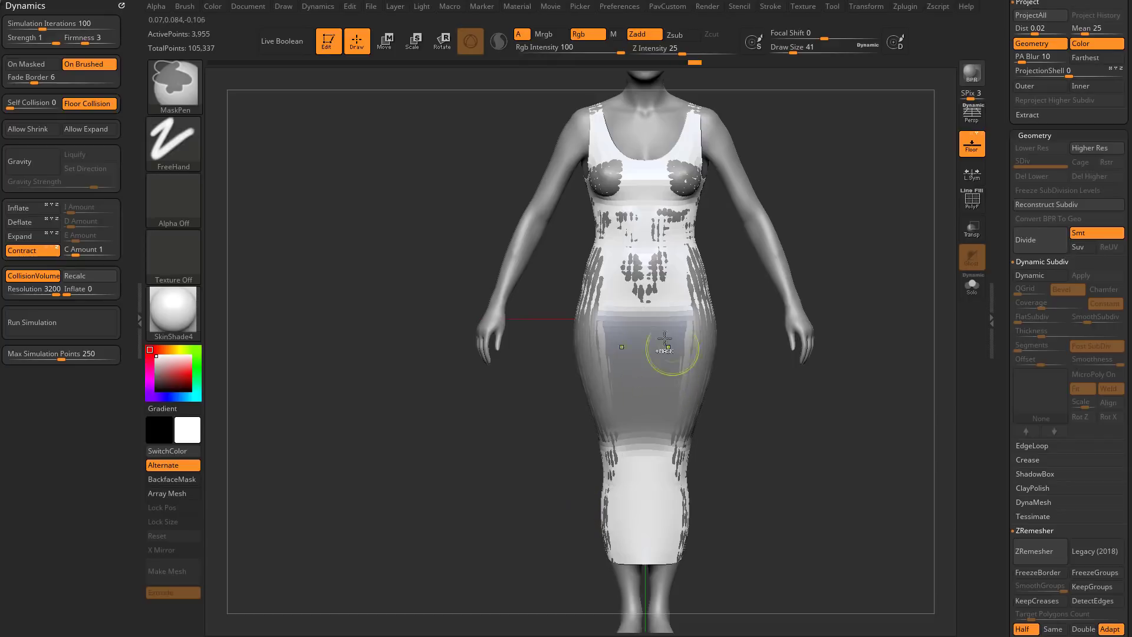
left_click(648, 370, "ctrl")
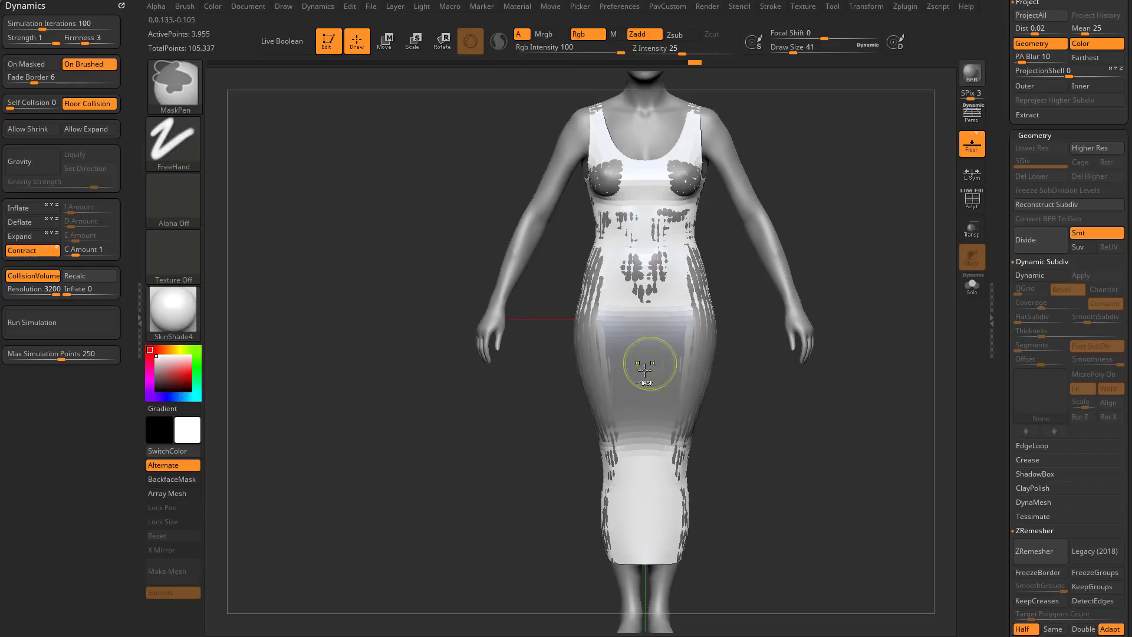
left_click(889, 228, "ctrl")
mouse_move(892, 245)
left_mouse_down()
mouse_move(803, 271)
mouse_move(887, 255)
left_mouse_up()
- With the TransposeCloth brush and Contract disabled, scale the unmasked hip area vertically to form cloth folds
key("w")
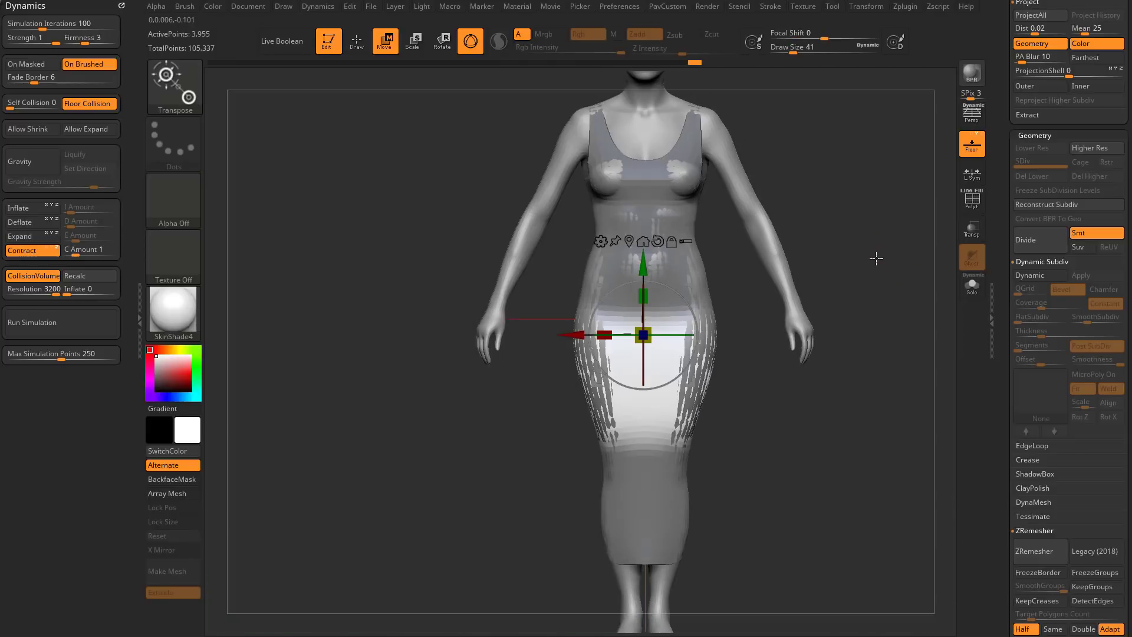
key("b")
key("t")
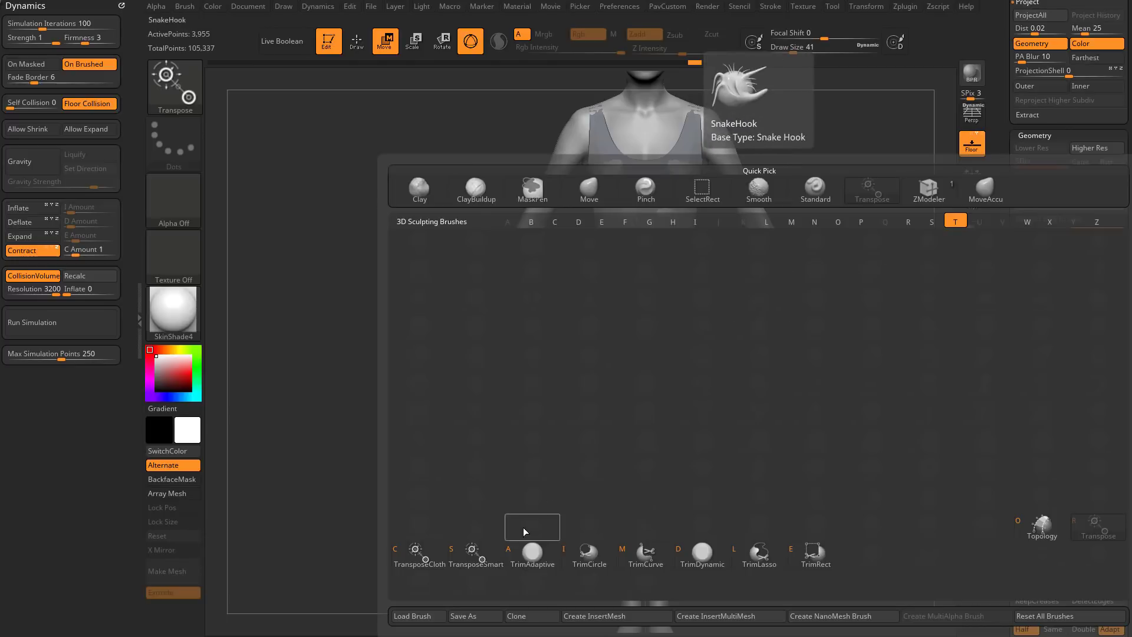
left_click(432, 549)
left_click_drag(735, 366, 733, 386, "alt")
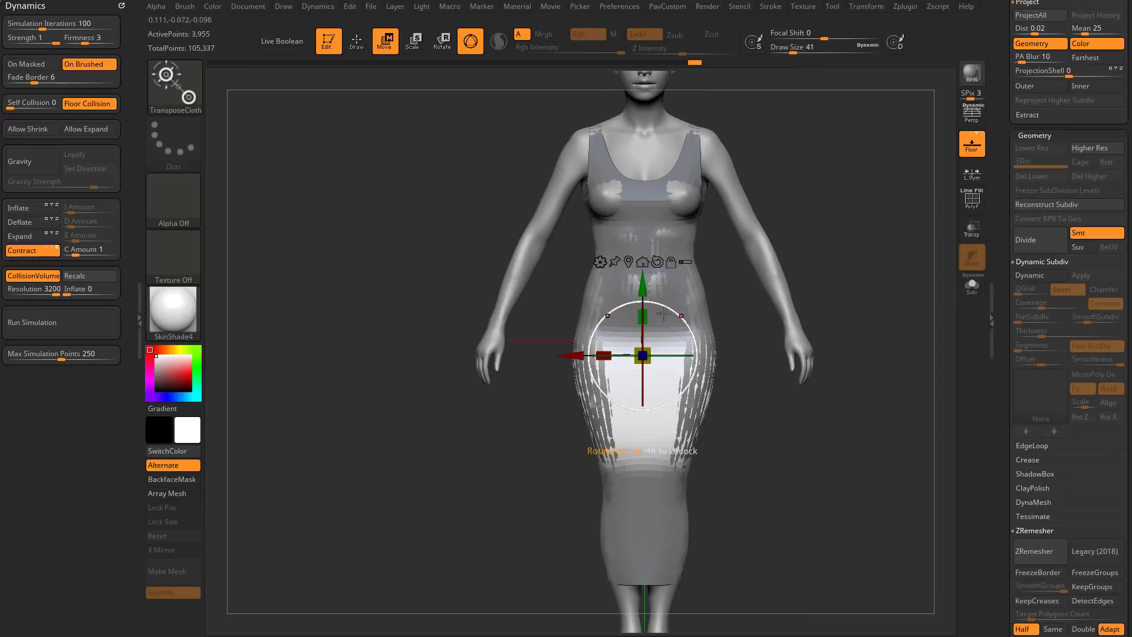
left_click(30, 249)
left_click_drag(644, 316, 647, 336)
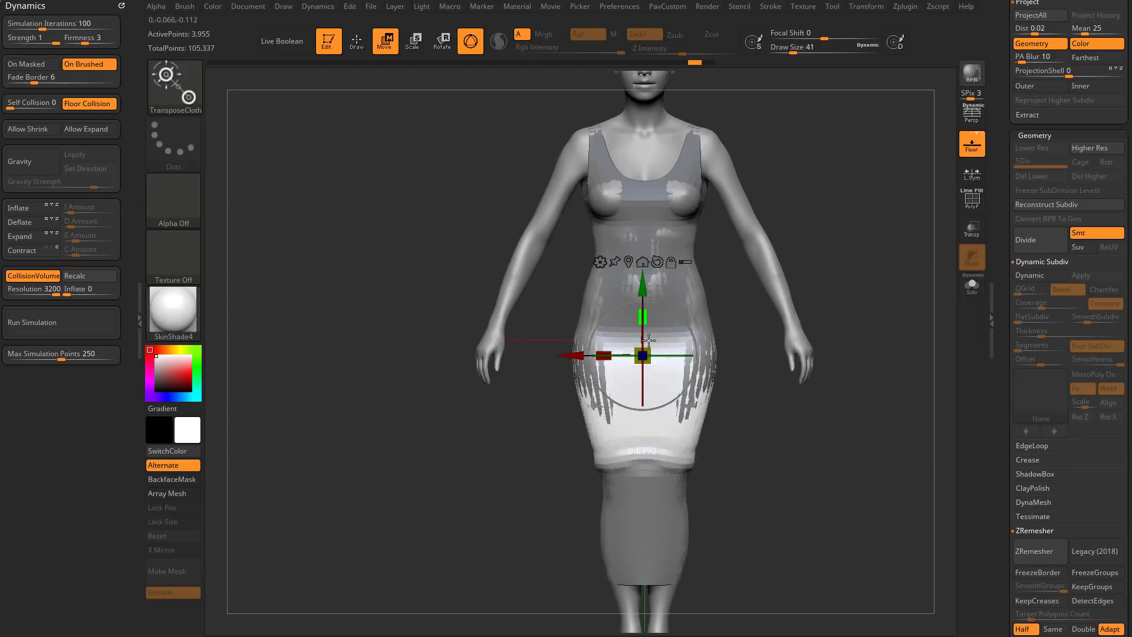
key("q")
left_click_drag(874, 337, 890, 343)
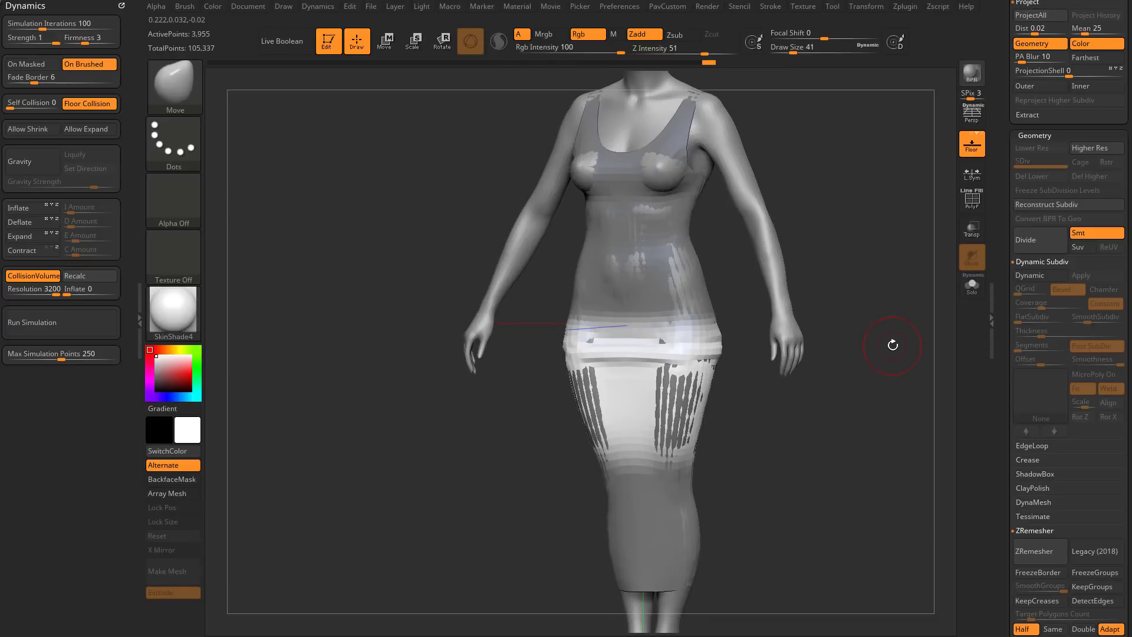
- Try forming more folds lower on the skirt with Dynamic Subdiv active, scaling vertically from a lowered gizmo
left_click(1042, 261)
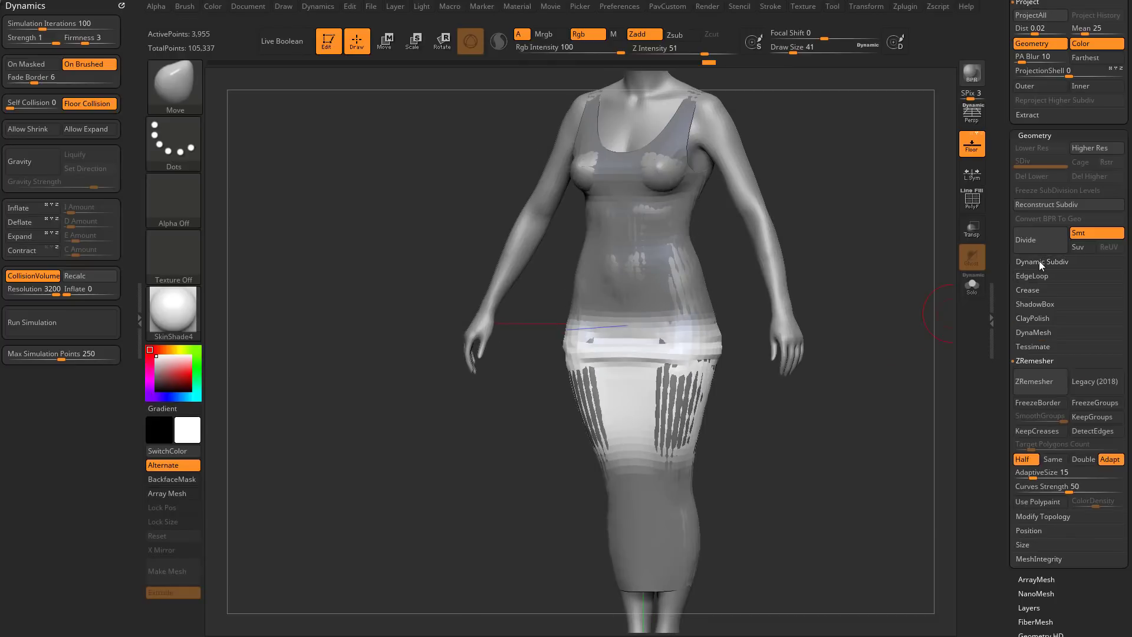
left_click(1042, 261)
left_click(1039, 275)
key("w")
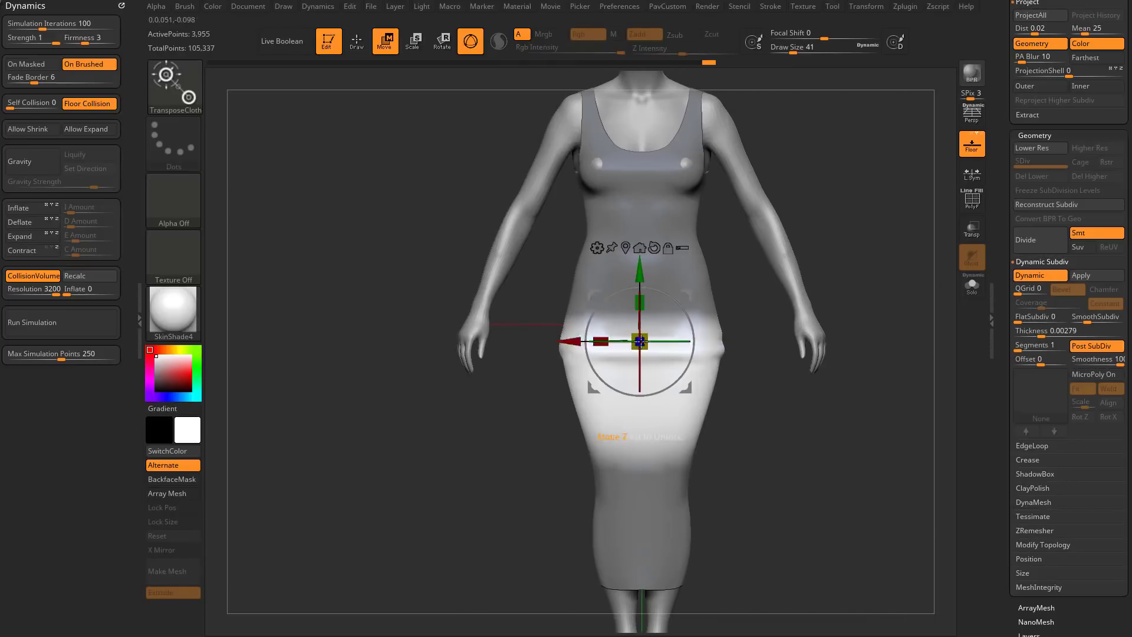
left_click_drag(646, 273, 647, 312, "alt")
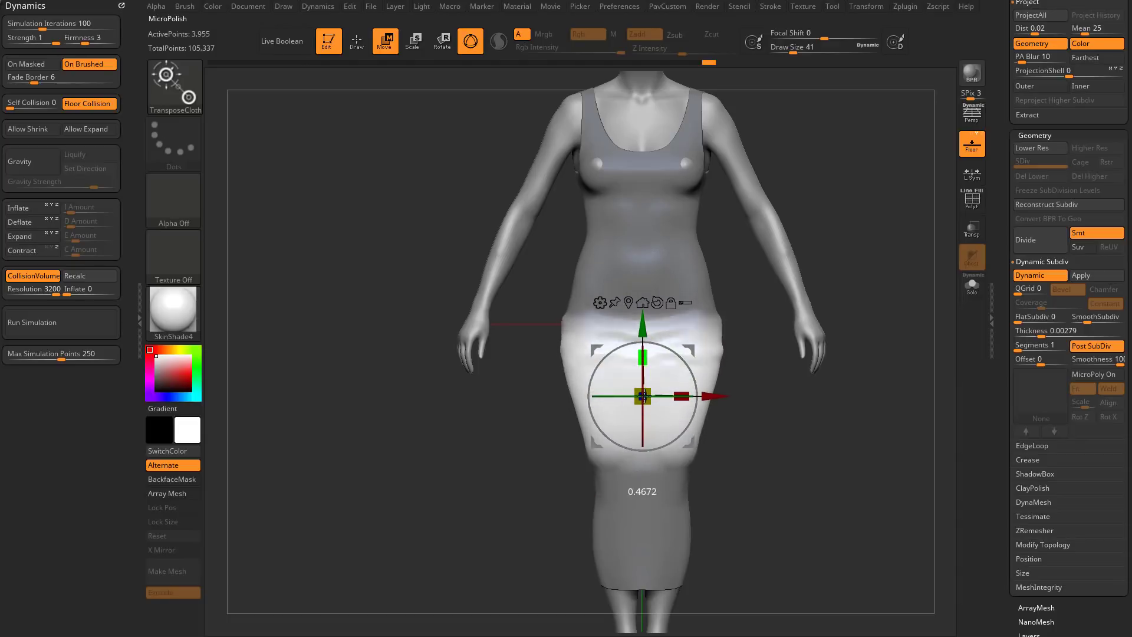
left_click_drag(819, 433, 778, 404)
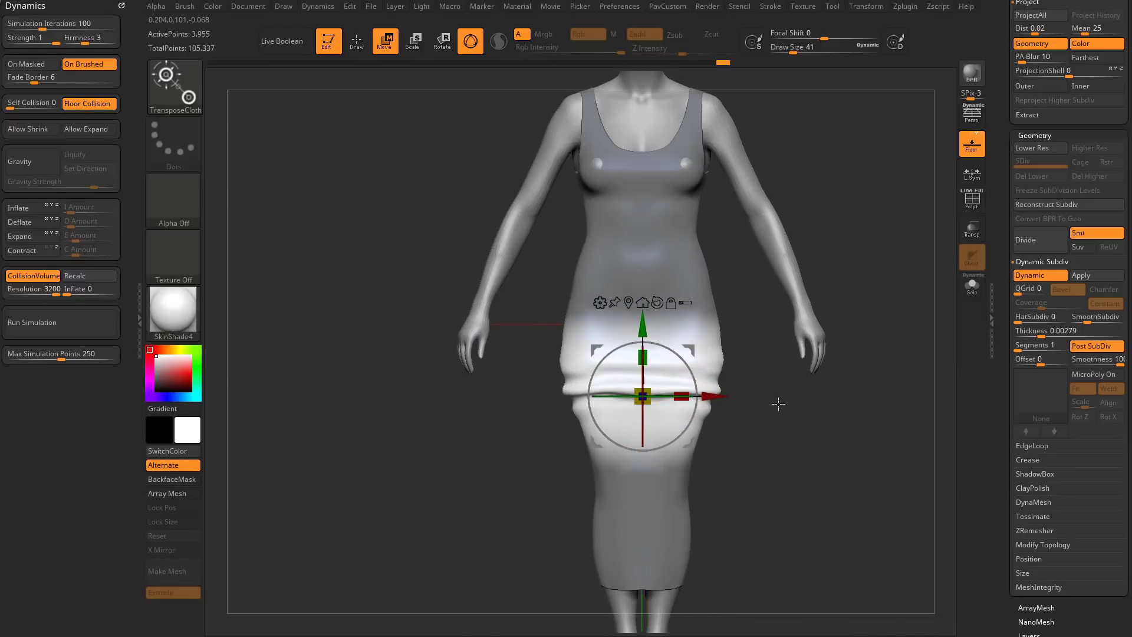
- Try dividing the partly masked dress, undo it, and turn off Dynamic Subdiv with the polyframe shown
left_click(1034, 239)
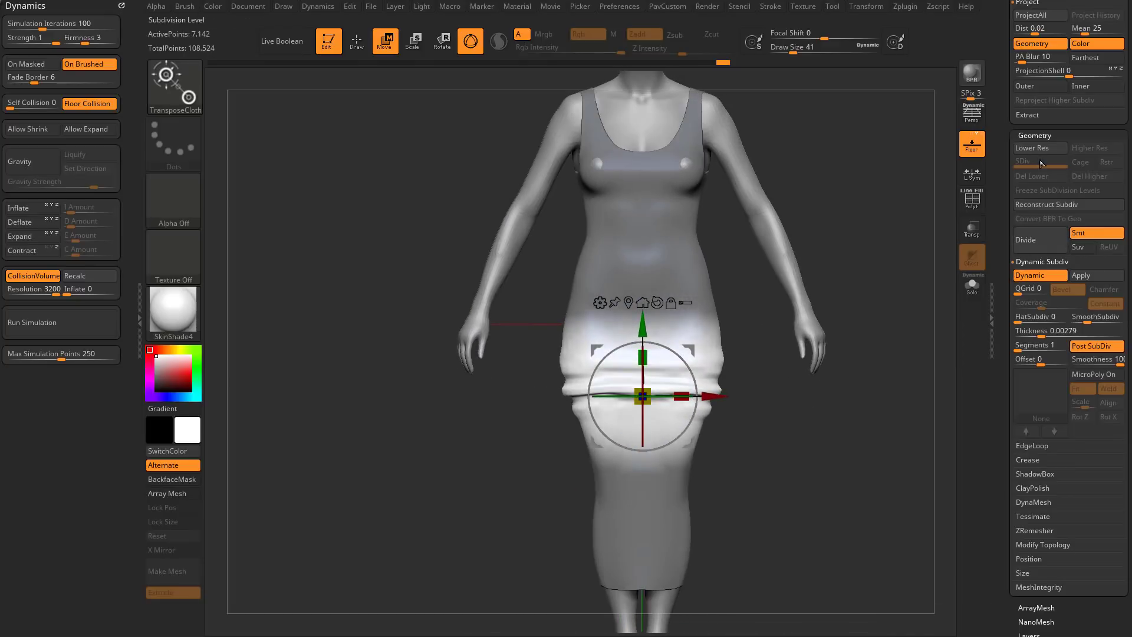
key("ctrl+z")
left_click(1029, 275)
left_click_drag(890, 275, 876, 303, "alt")
left_click(962, 205)
left_click_drag(906, 250, 875, 292, "alt")
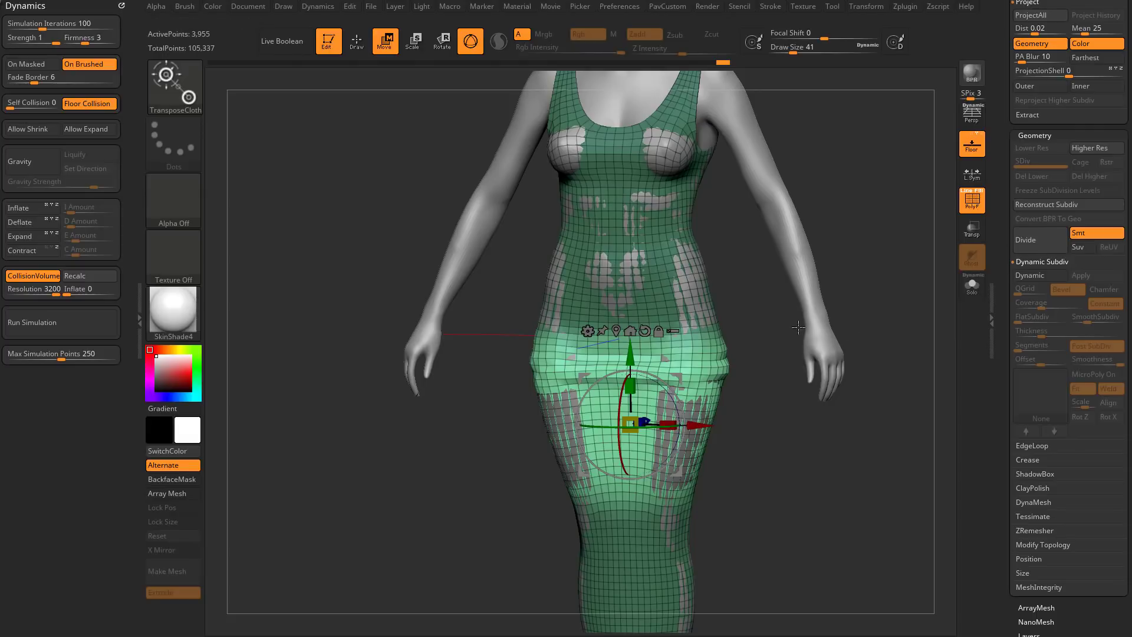
- Divide the partly masked dress again, inspect the topology at the mask borders, and undo the division
left_click(1041, 242)
left_click_drag(758, 356, 684, 411, "alt")
left_click_drag(758, 396, 684, 343)
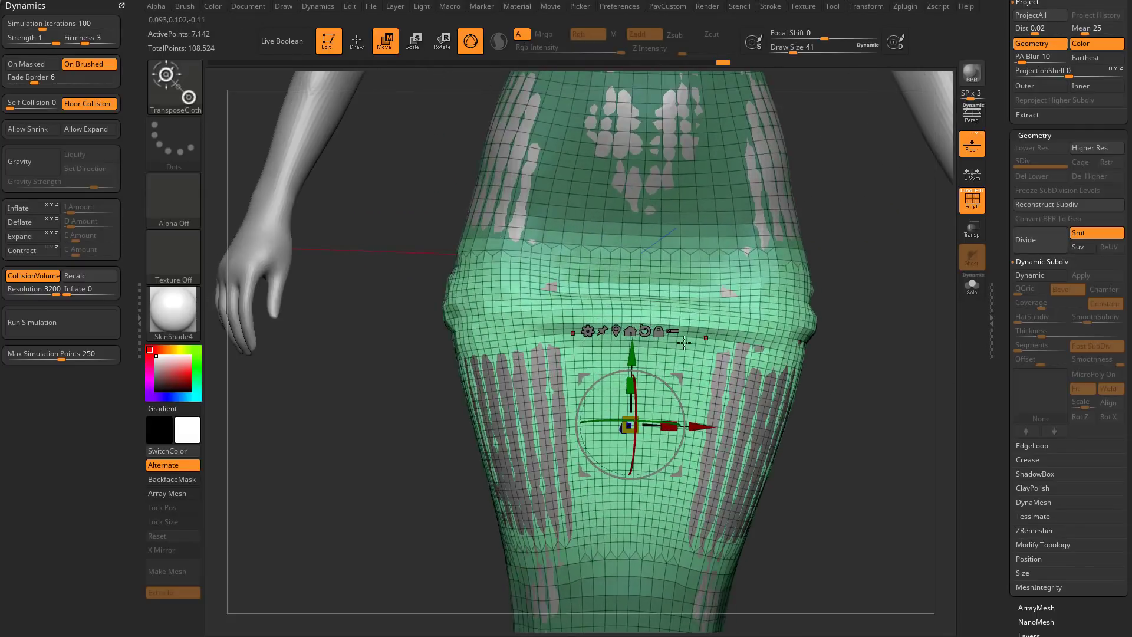
left_click_drag(872, 378, 686, 370, "alt")
left_click_drag(798, 419, 683, 411, "alt")
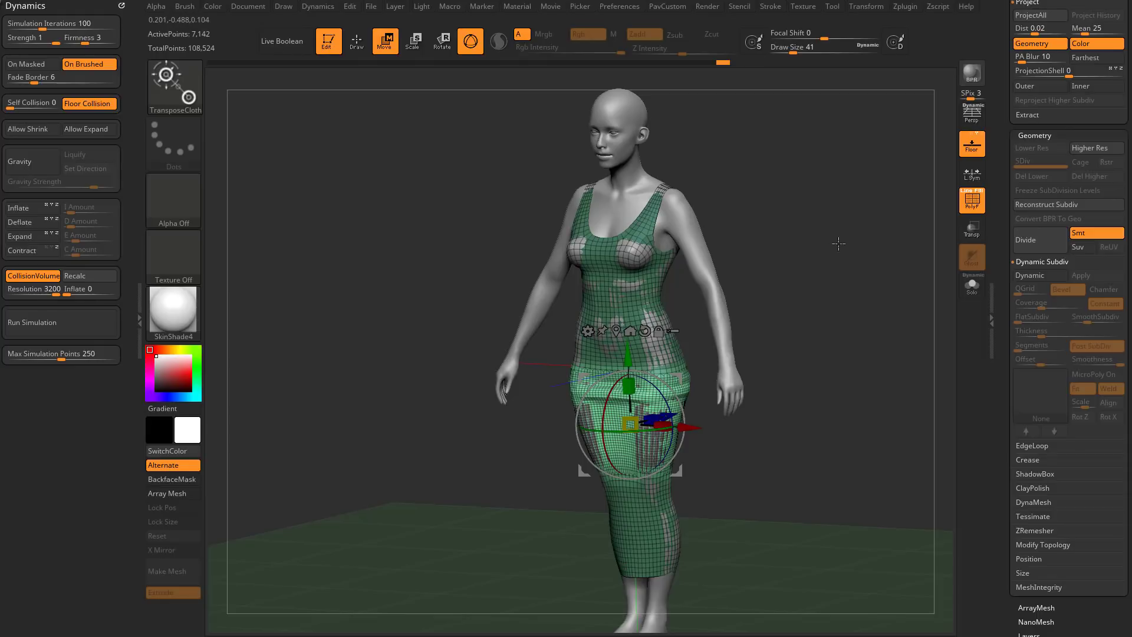
left_click_drag(839, 244, 921, 318)
key("ctrl+z")
key("ctrl+z")
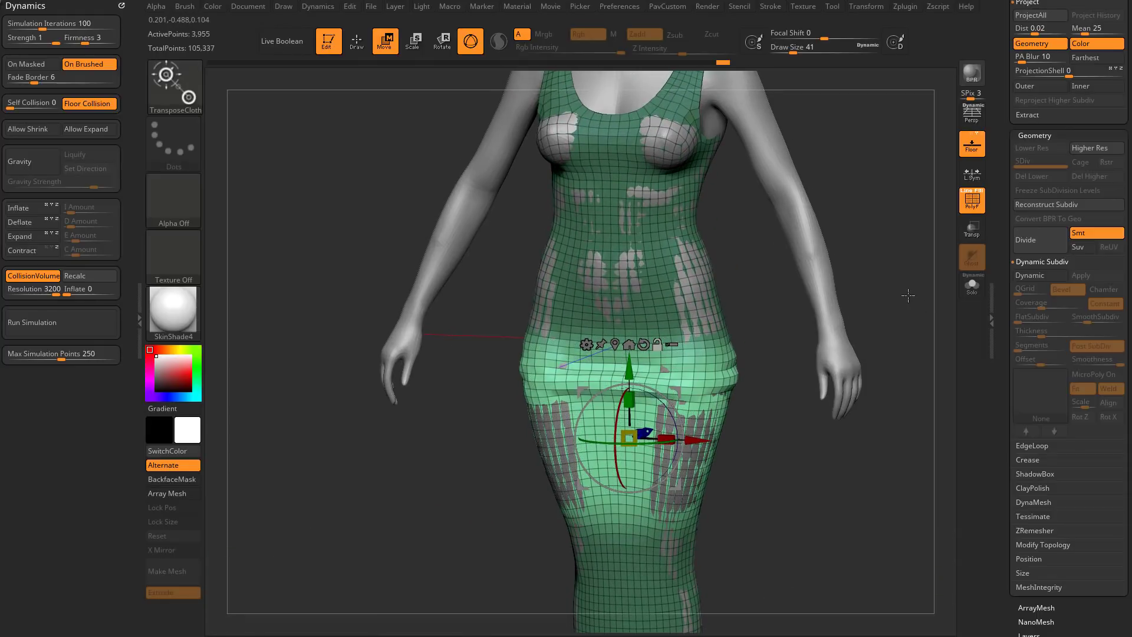
- Clear the mask and divide the whole dress twice to reach subdivision level 3
left_click_drag(885, 235, 913, 261, "ctrl")
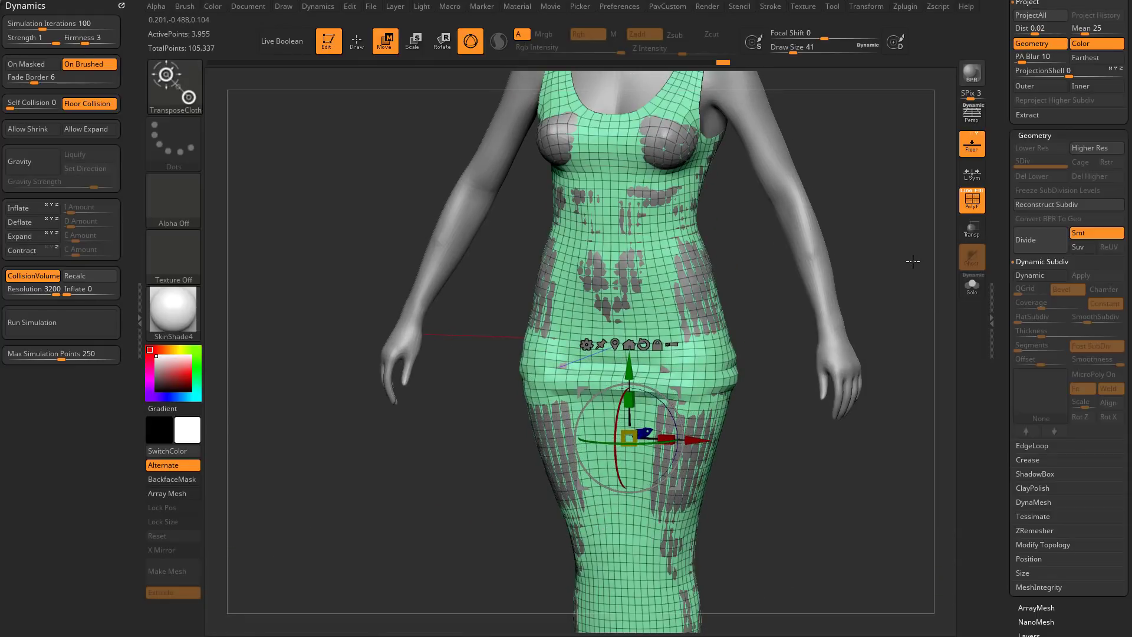
left_click(1029, 243)
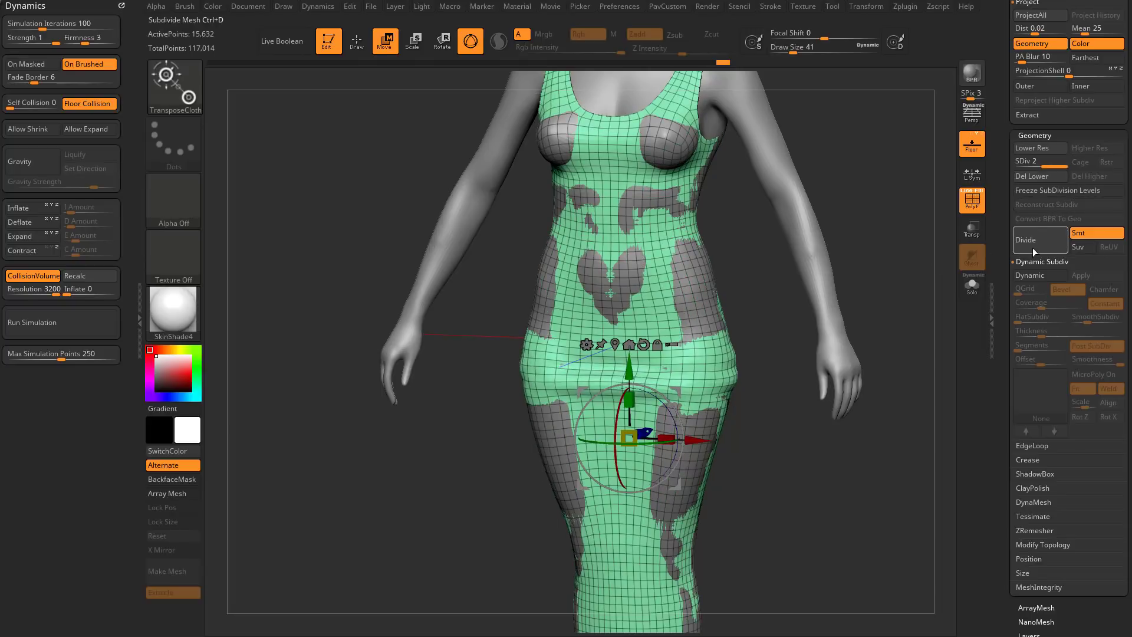
left_click(1028, 161)
left_click(1046, 162)
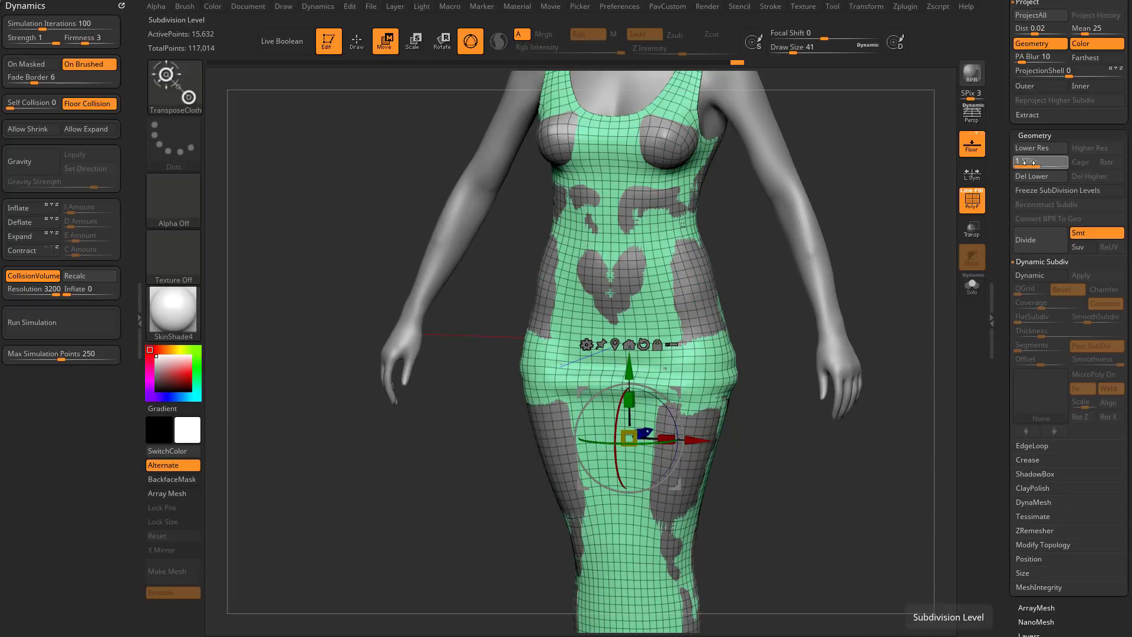
left_click(1033, 162)
left_click_drag(1034, 162, 1059, 165)
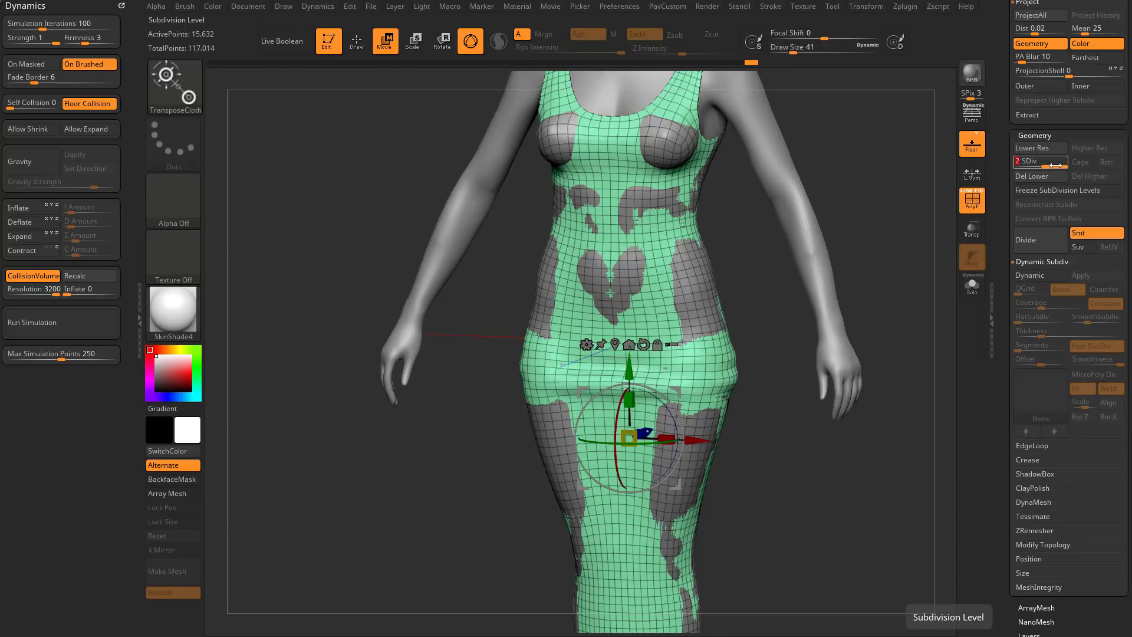
left_click(1024, 239)
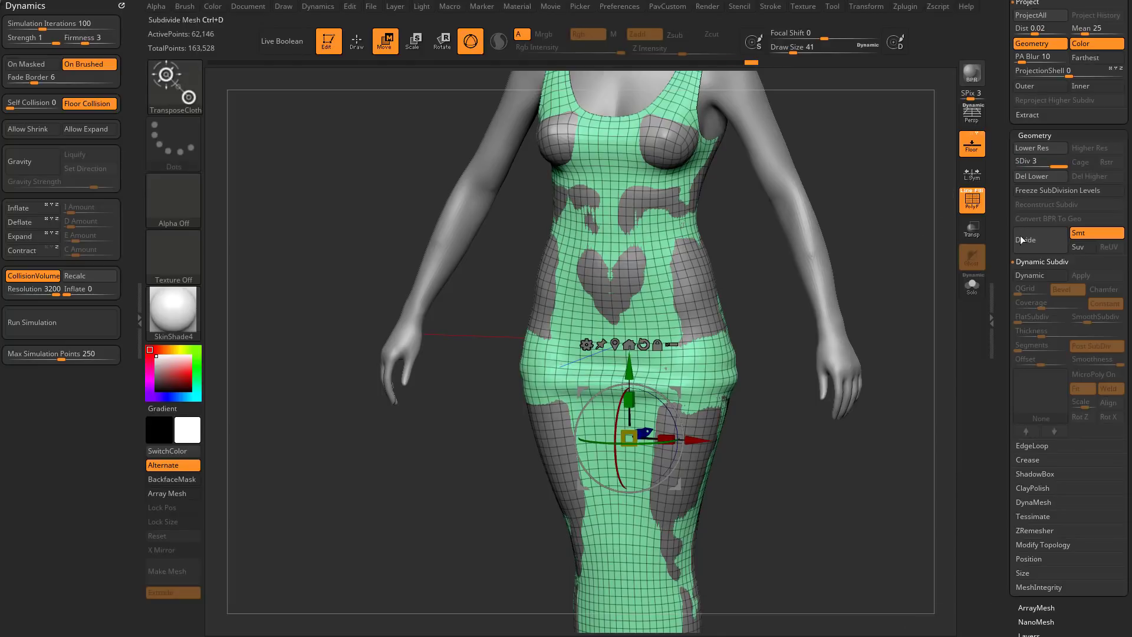
- Mask the dress above the hips and below the knees, leaving the band between free, and soften the mask edges
left_click_drag(924, 256, 968, 252, "shift")
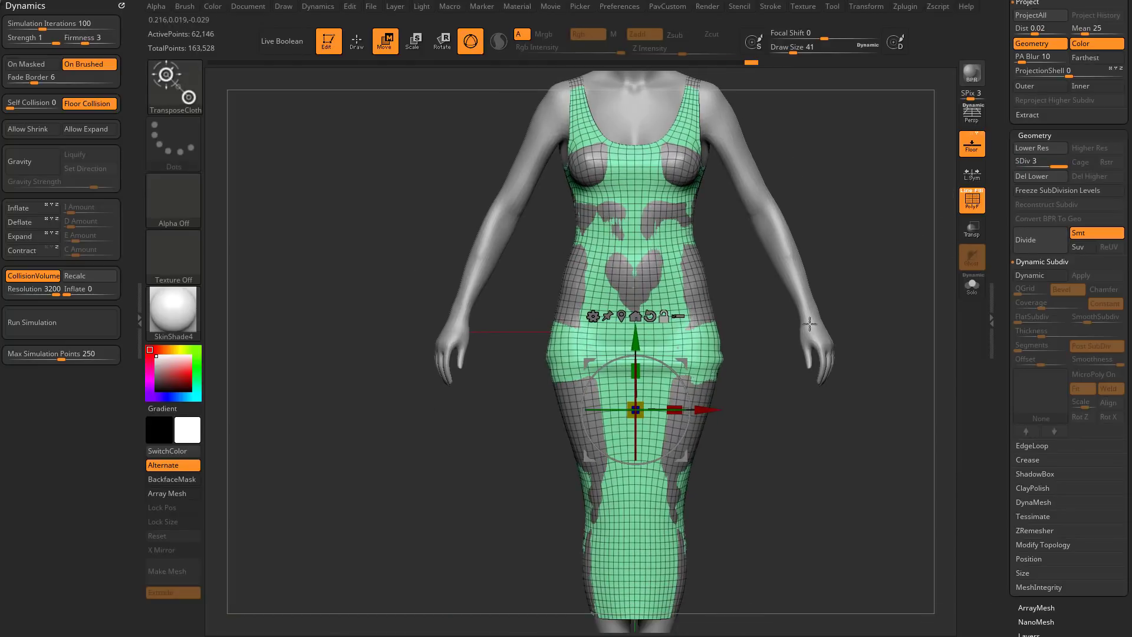
left_click_drag(768, 327, 539, 524, "ctrl")
left_click(548, 525, "ctrl")
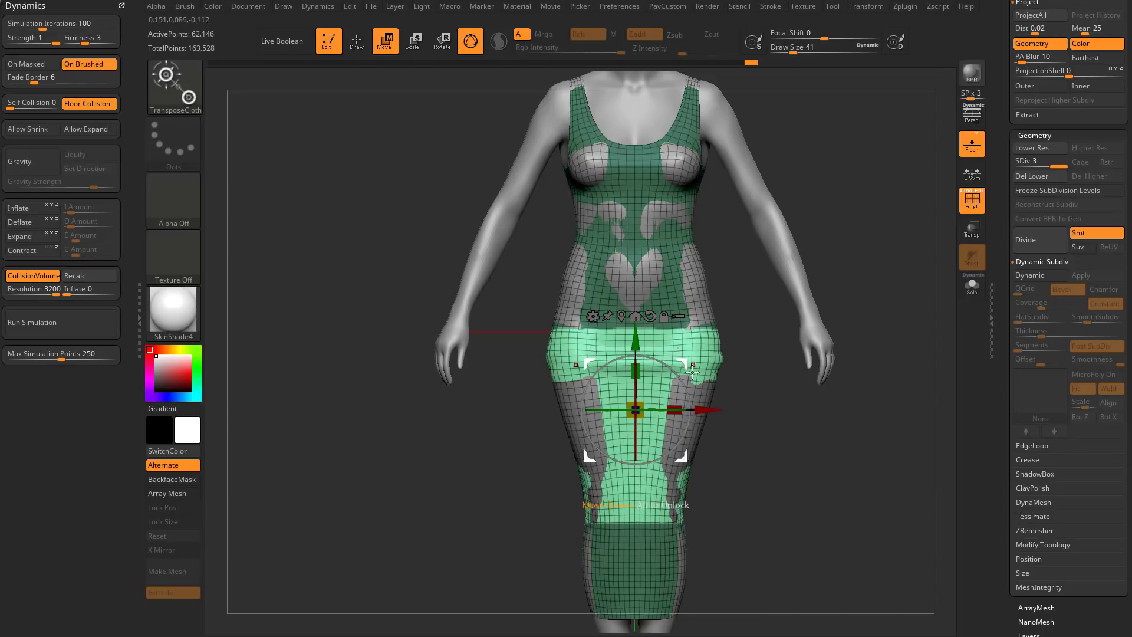
left_click(638, 568, "ctrl")
left_click(639, 567, "ctrl")
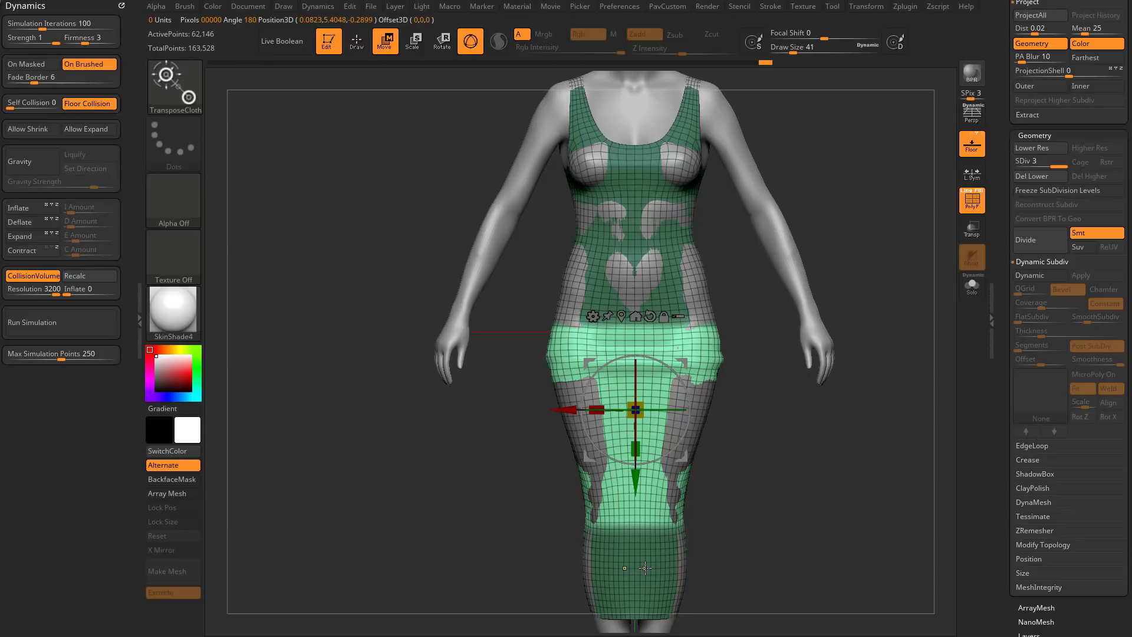
left_click_drag(926, 257, 904, 280)
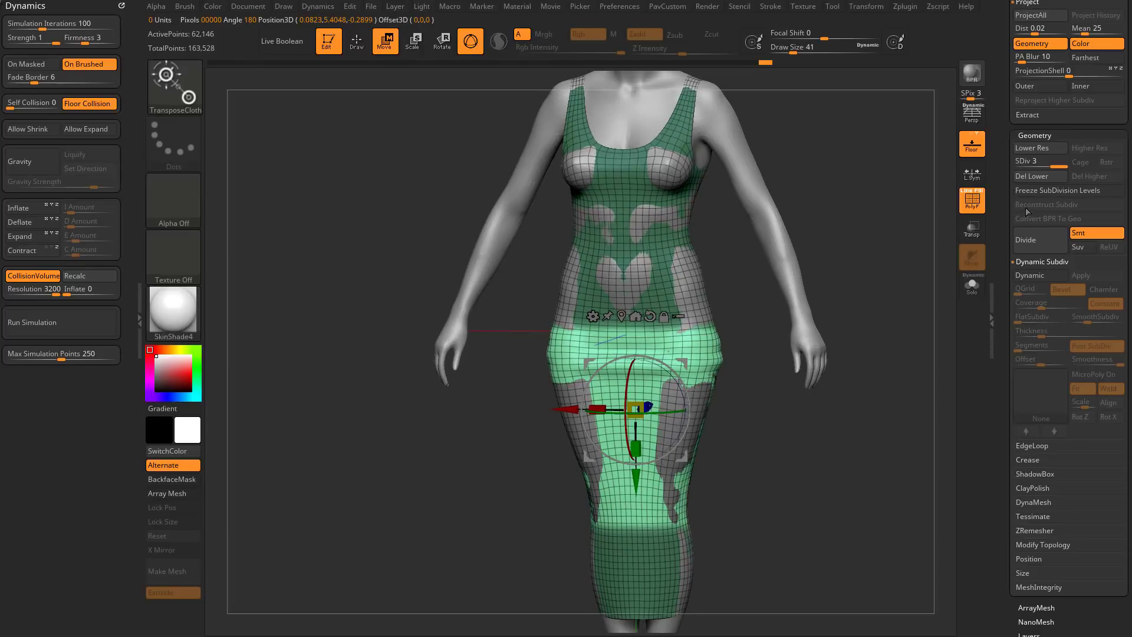
- Turn on Dynamic Subdiv for the dress, set SmoothSubdiv to 0, and hide the polyframe
left_click(1027, 276)
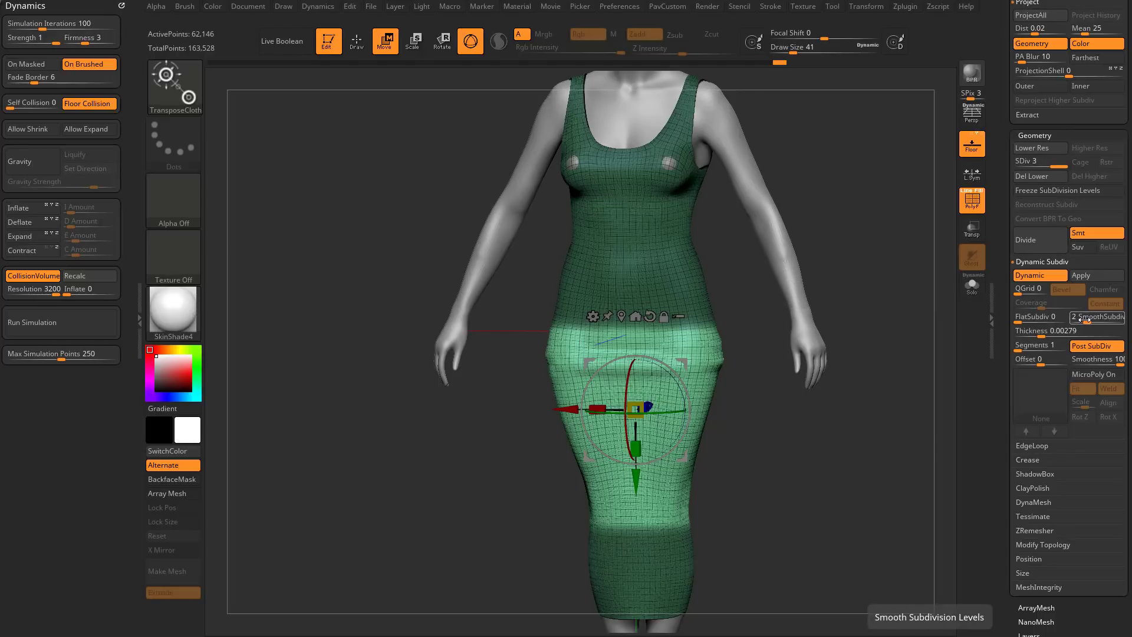
left_click_drag(1086, 319, 1069, 320)
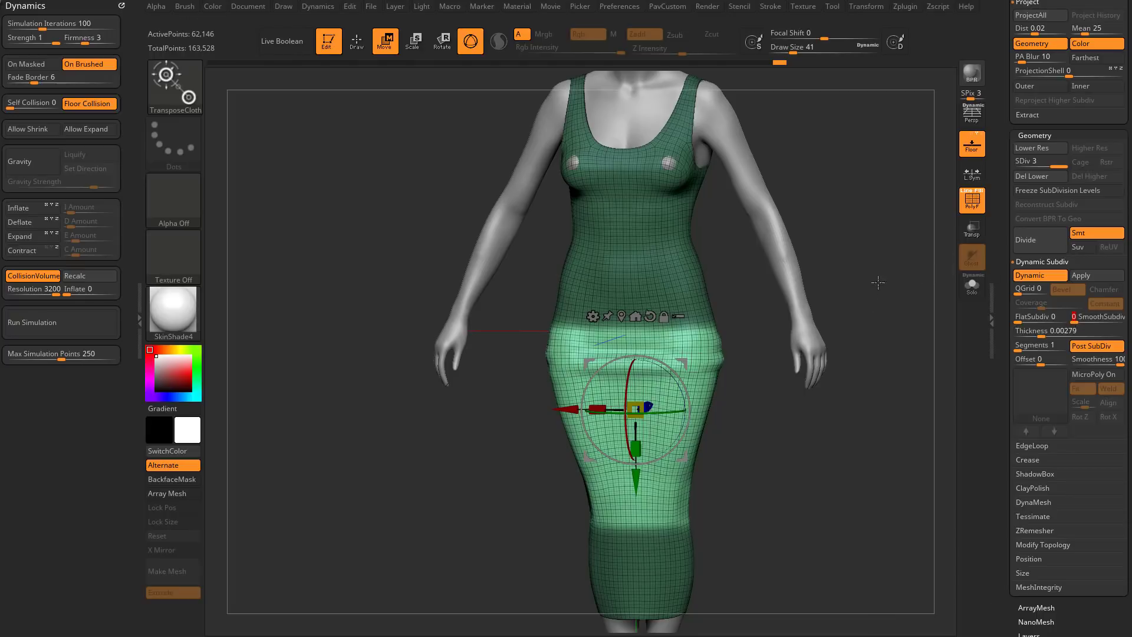
mouse_move(892, 205)
left_mouse_down()
mouse_move(877, 221)
mouse_move(929, 240)
mouse_move(913, 214)
left_mouse_up()
left_click(967, 204)
- Scale the unmasked skirt band vertically with TransposeCloth to form finer folds around the hips
left_click_drag(632, 450, 633, 436)
key("q")
mouse_move(821, 407)
left_mouse_down()
mouse_move(828, 396)
mouse_move(753, 417)
mouse_move(866, 402)
mouse_move(831, 417)
mouse_move(839, 412)
left_mouse_up()
key("w")
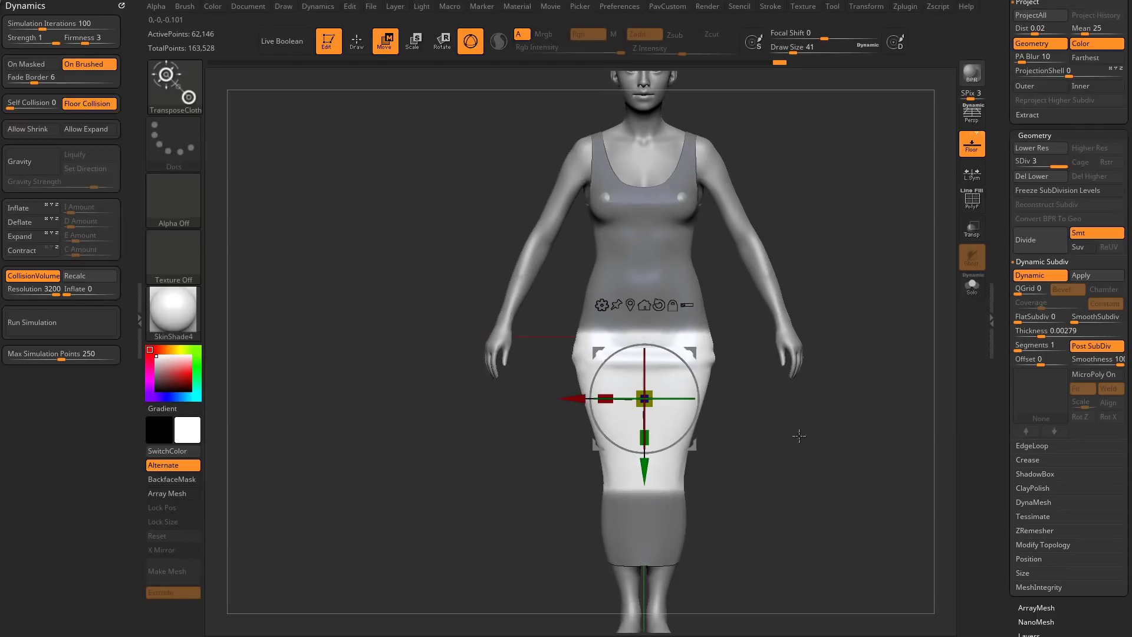
key("q")
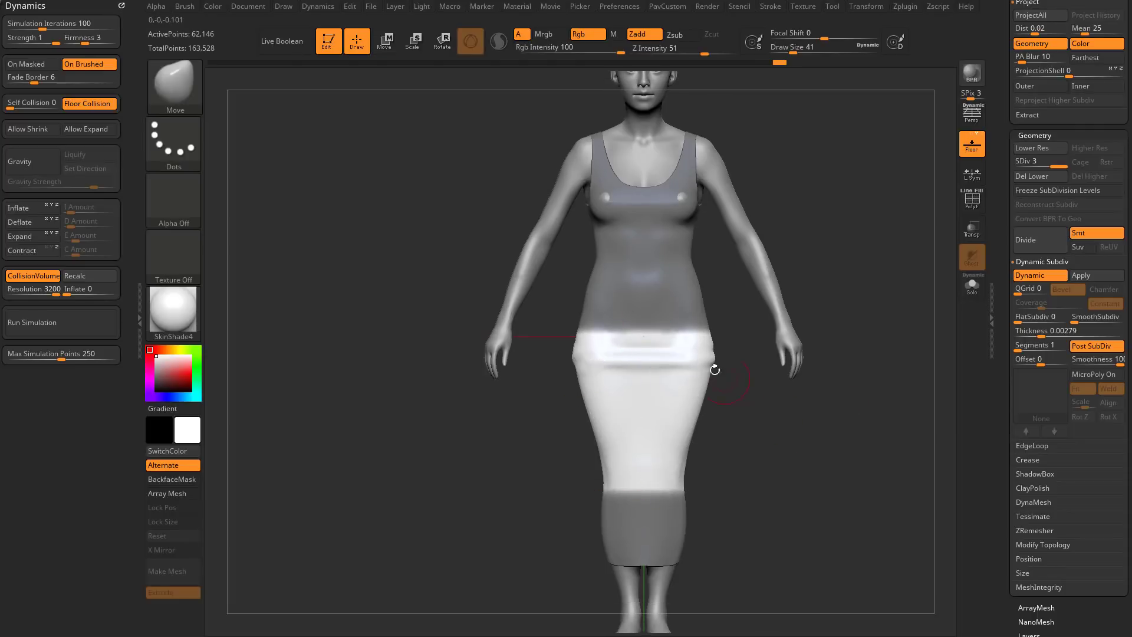
- Choose the ClothNudge brush with a draw size of 62
key("s")
left_click_drag(659, 411, 666, 411)
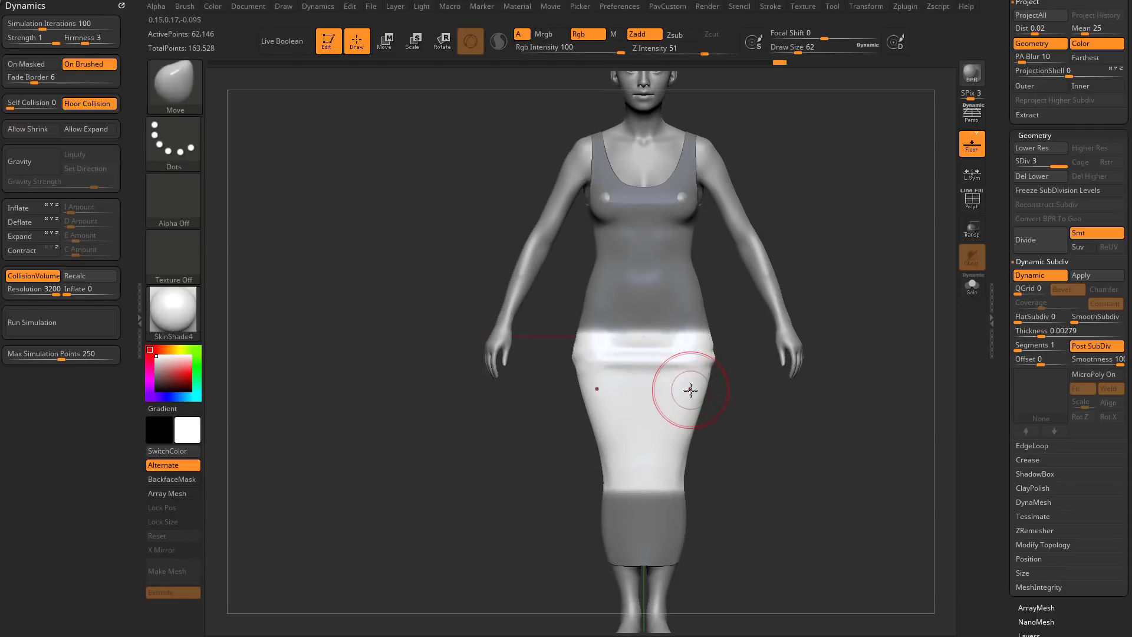
key("b")
key("c")
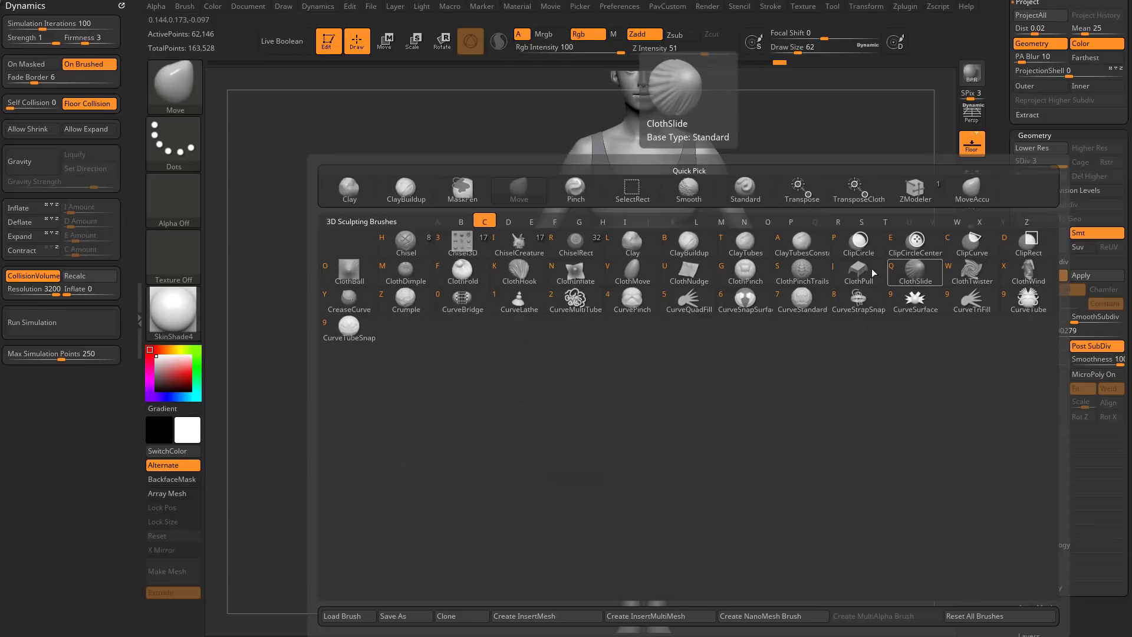
left_click(669, 277)
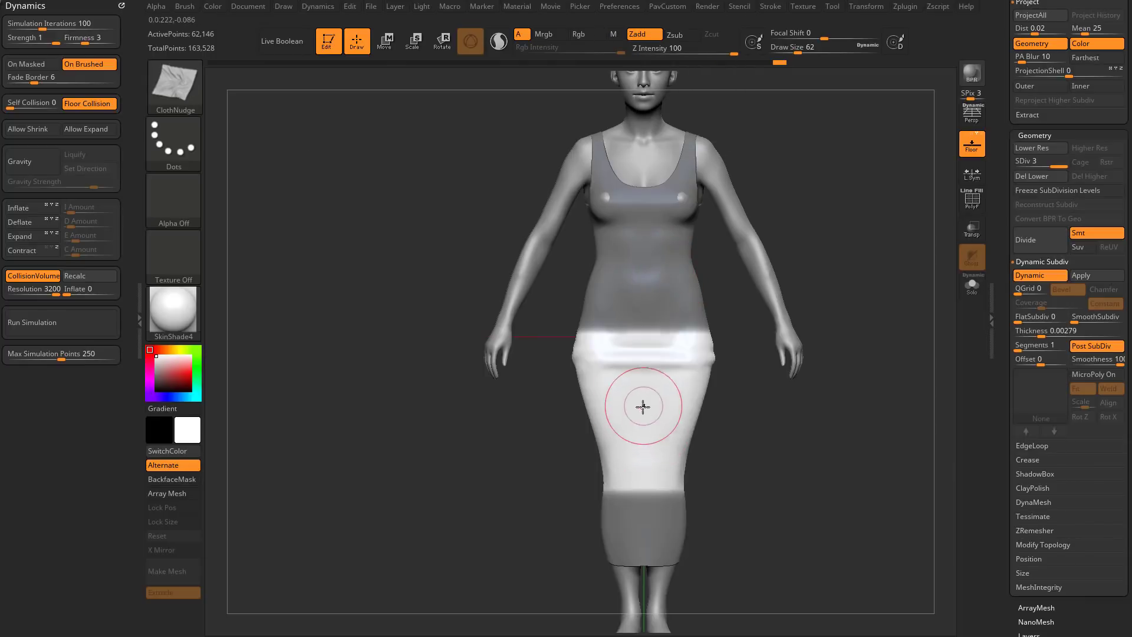
mouse_move(642, 407)
left_mouse_down()
mouse_move(644, 452)
mouse_move(667, 377)
left_mouse_up()
left_click_drag(667, 377, 663, 396)
left_click_drag(663, 396, 651, 389)
key("ctrl+z")
key("ctrl+z")
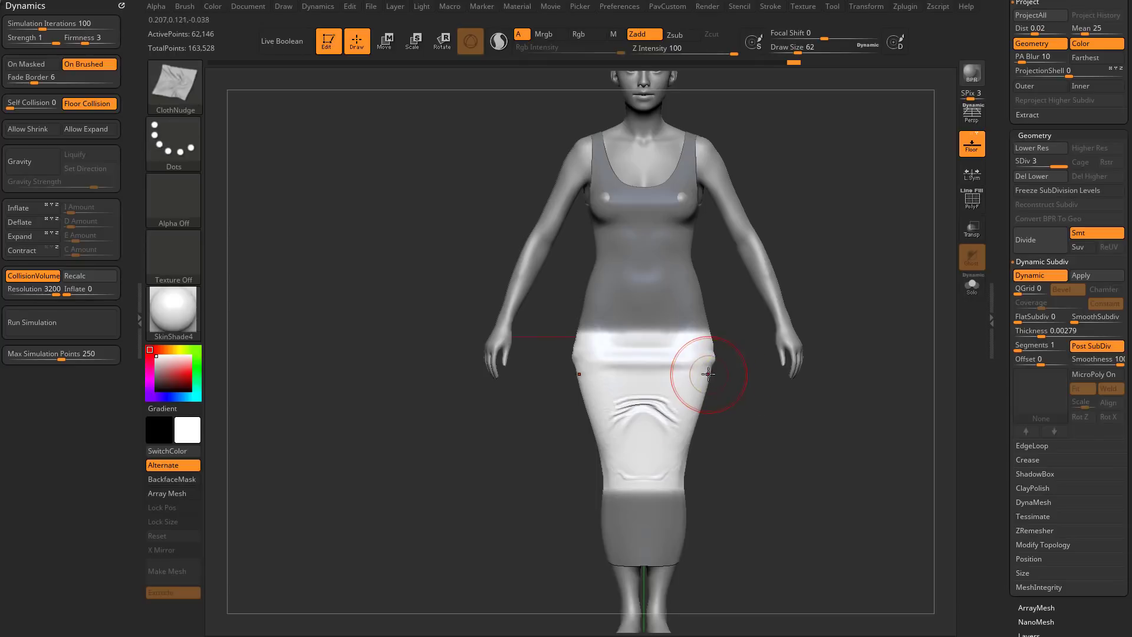
- Nudge fine cloth folds into the front and side of the skirt band with a larger ClothNudge brush, and smooth them
key("bracketright")
key("bracketright")
key("bracketright")
key("bracketright")
key("bracketright")
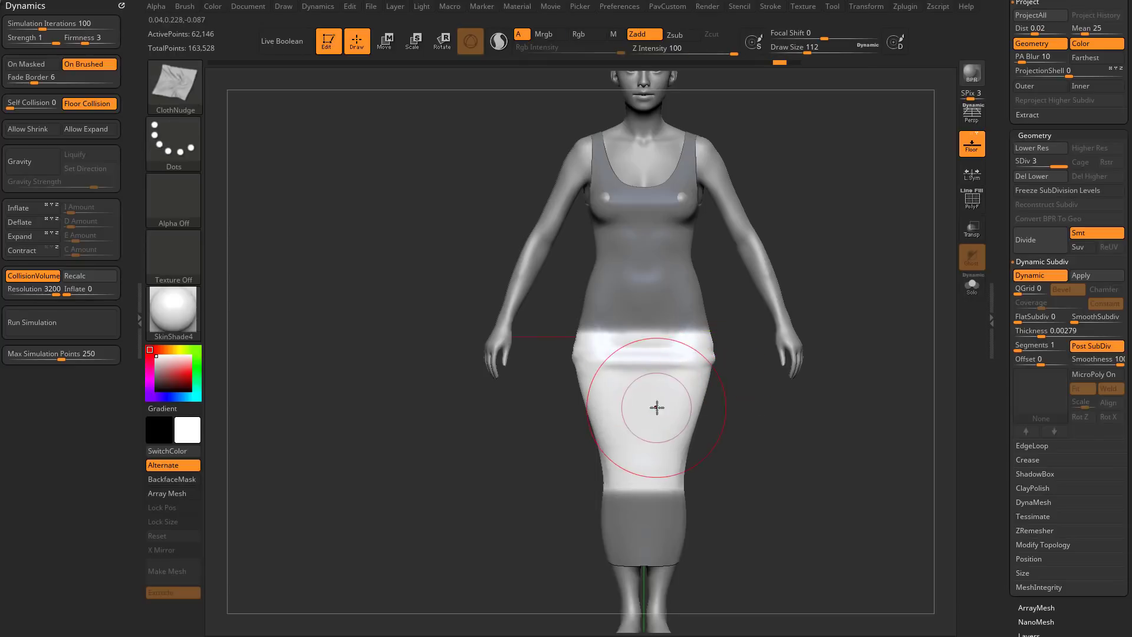
mouse_move(657, 406)
left_mouse_down()
mouse_move(663, 414)
mouse_move(614, 392)
mouse_move(644, 432)
left_mouse_up()
key("s")
left_click(637, 411)
left_click_drag(760, 422, 636, 408)
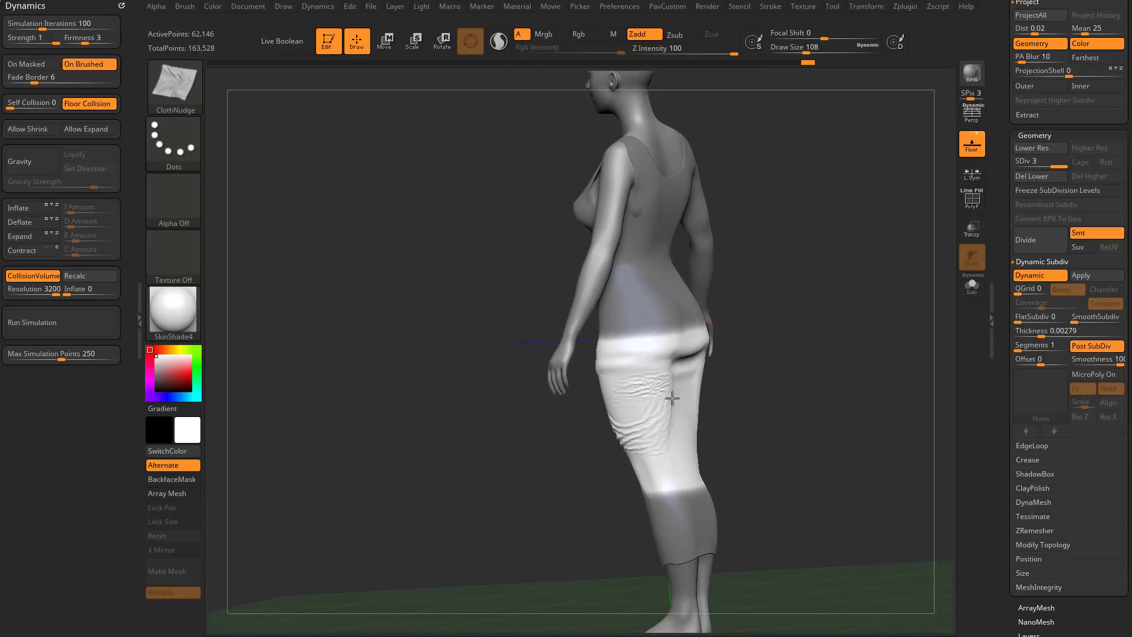
mouse_move(725, 398)
left_mouse_down()
mouse_move(836, 379)
mouse_move(724, 416)
mouse_move(567, 426)
left_mouse_up()
key("shift")
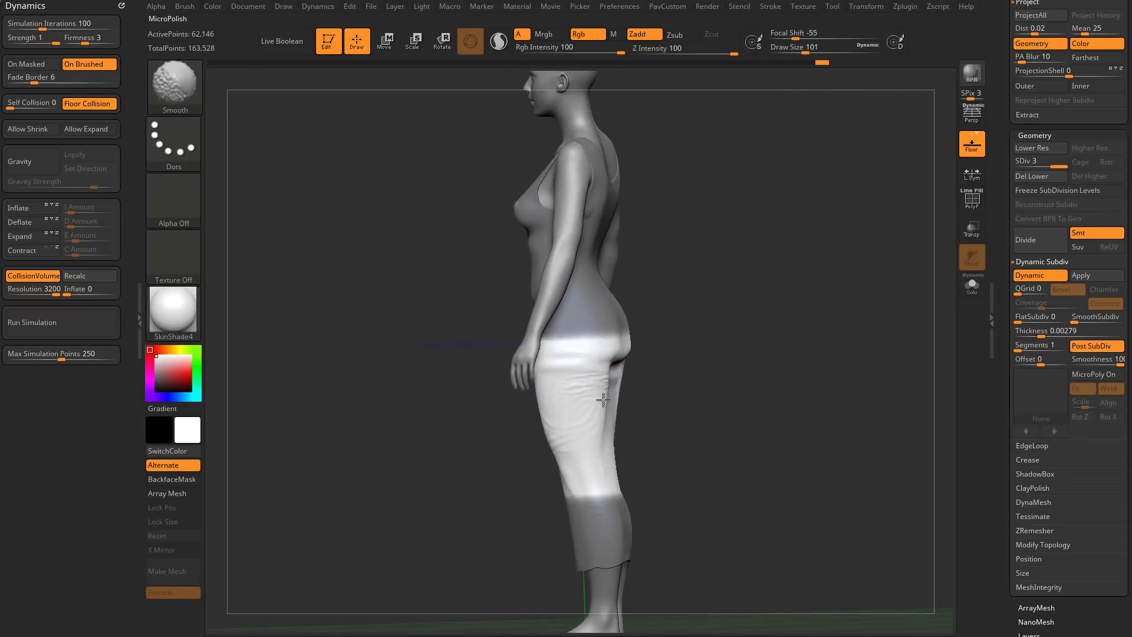
mouse_move(707, 390)
left_mouse_down()
mouse_move(618, 373)
mouse_move(919, 404)
left_mouse_up()
- Lower the dress to subdivision level 2 and nudge diagonal folds across the back of the skirt
left_click_drag(1046, 161, 1043, 161)
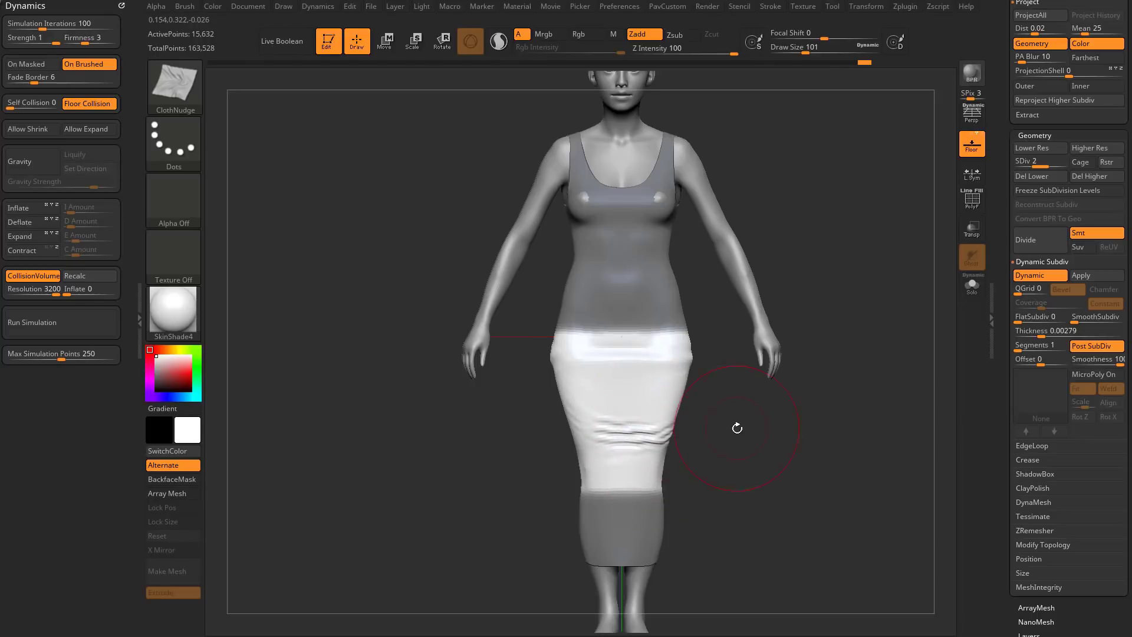
mouse_move(737, 428)
left_mouse_down()
mouse_move(688, 417)
mouse_move(694, 362)
left_mouse_up()
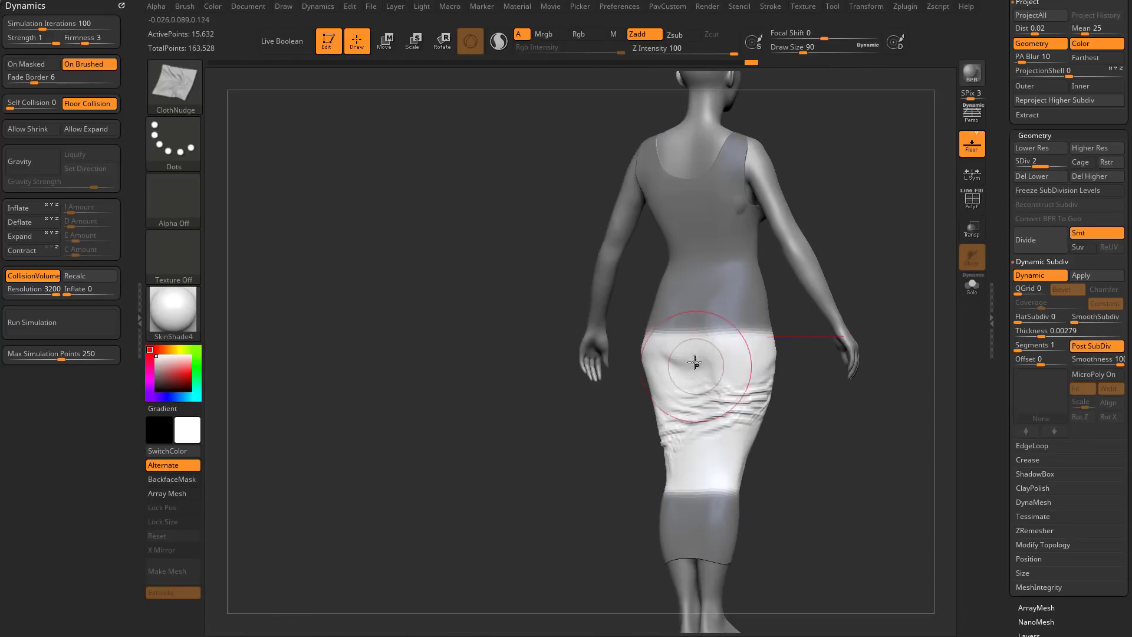
right_click_drag(747, 371, 723, 374)
mouse_move(722, 373)
left_mouse_down()
mouse_move(712, 366)
mouse_move(737, 374)
left_mouse_up()
key("s")
left_click_drag(834, 417, 866, 417, "shift")
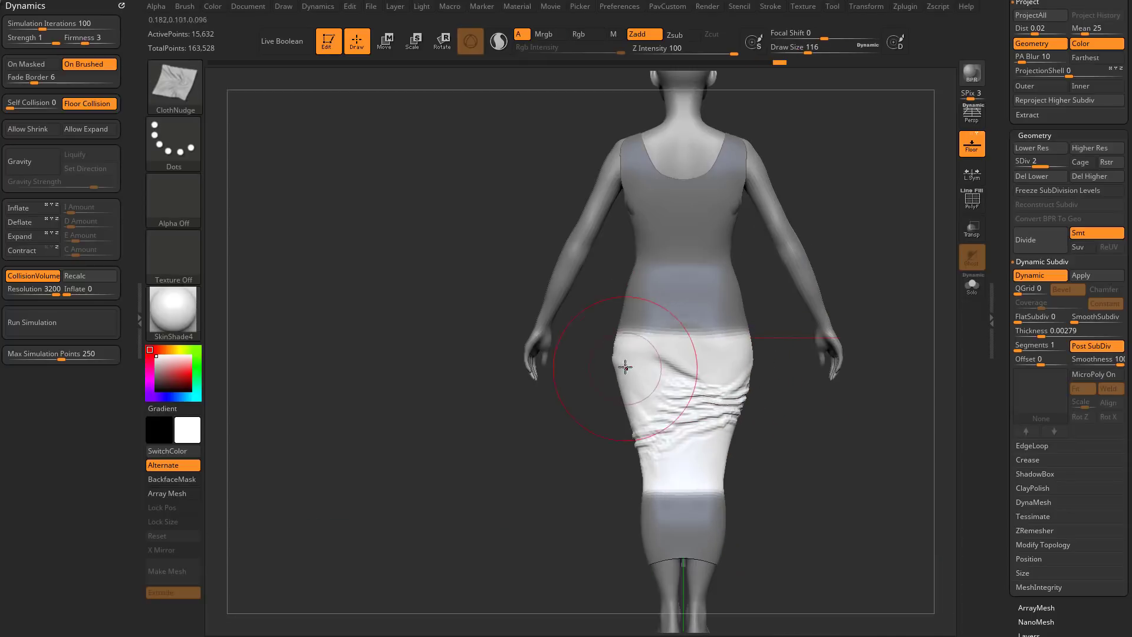
left_click_drag(589, 391, 682, 409, "shift")
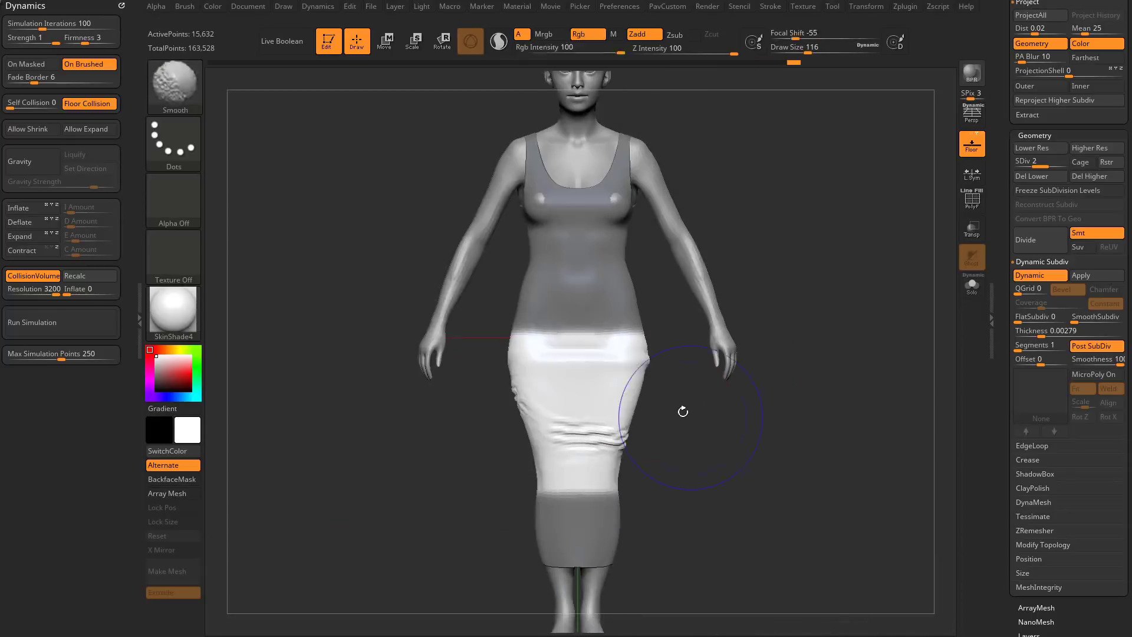
- Nudge more folds into the front and hip of the skirt with ClothNudge at a draw size of about 94
left_click_drag(602, 396, 625, 371)
key("s")
left_click_drag(622, 389, 588, 382)
left_click_drag(706, 402, 756, 441, "alt")
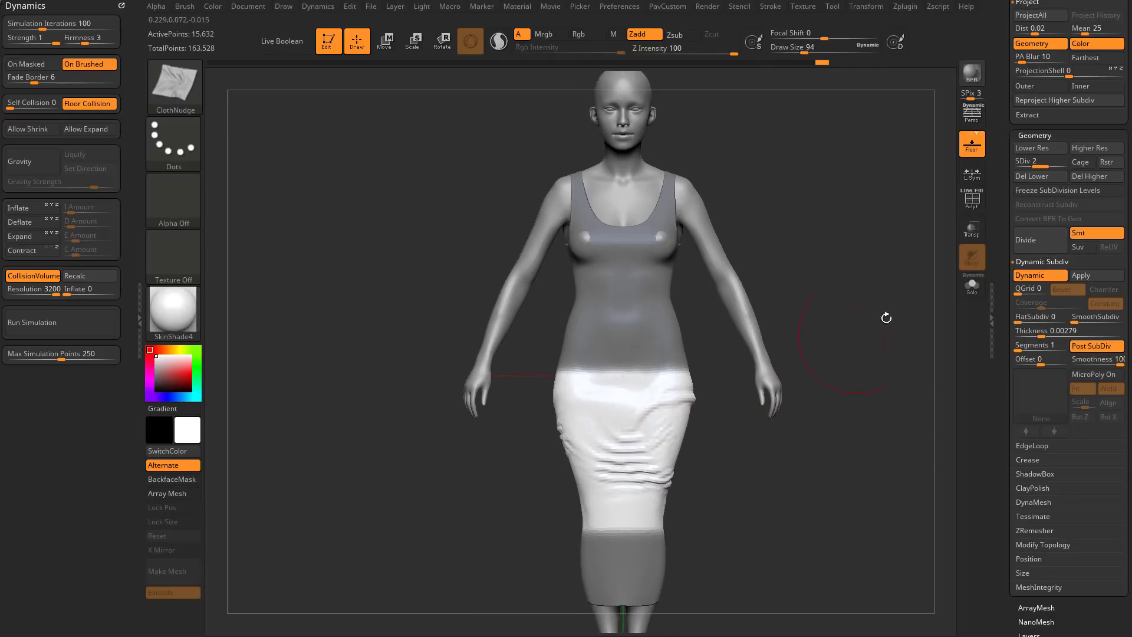
- Lower the dress to subdivision level 1, clear its mask, and reduce the ClothNudge draw size to 80
left_click(1019, 165)
key("s")
left_click_drag(630, 446, 633, 446)
mouse_move(628, 416)
left_mouse_down()
mouse_move(629, 406)
mouse_move(589, 414)
left_mouse_up()
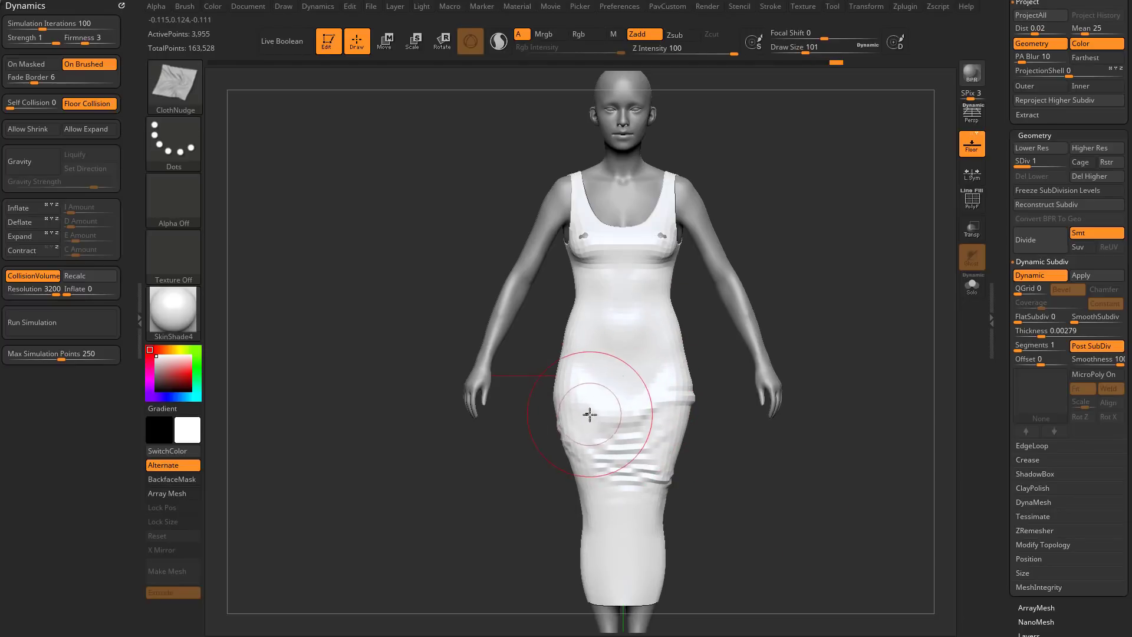
left_click_drag(808, 365, 556, 341, "shift")
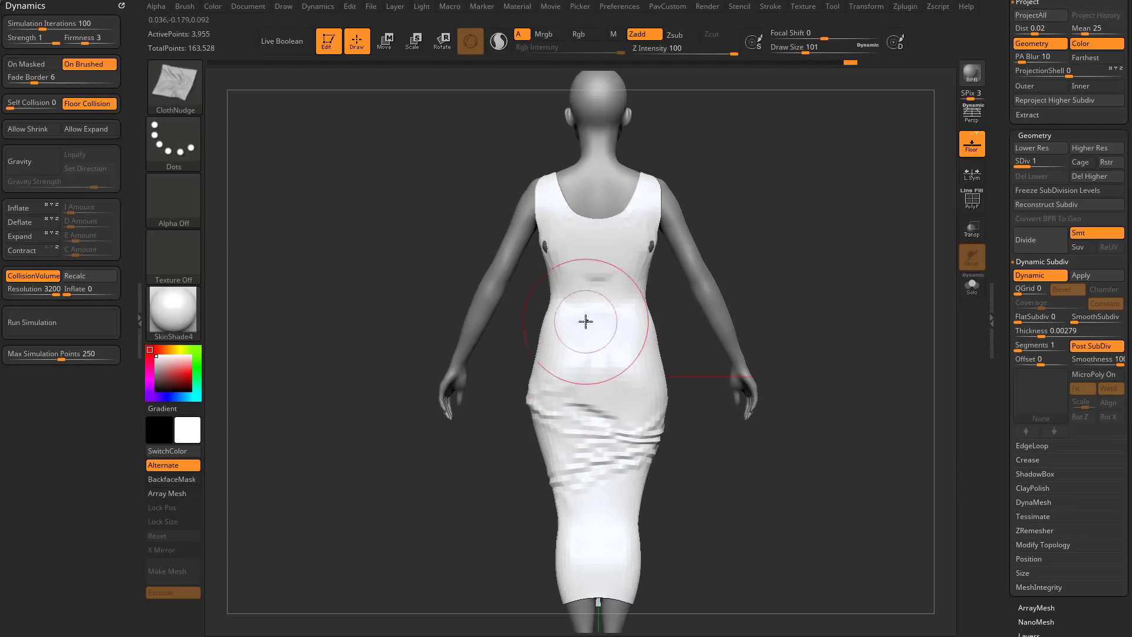
key("bracketleft")
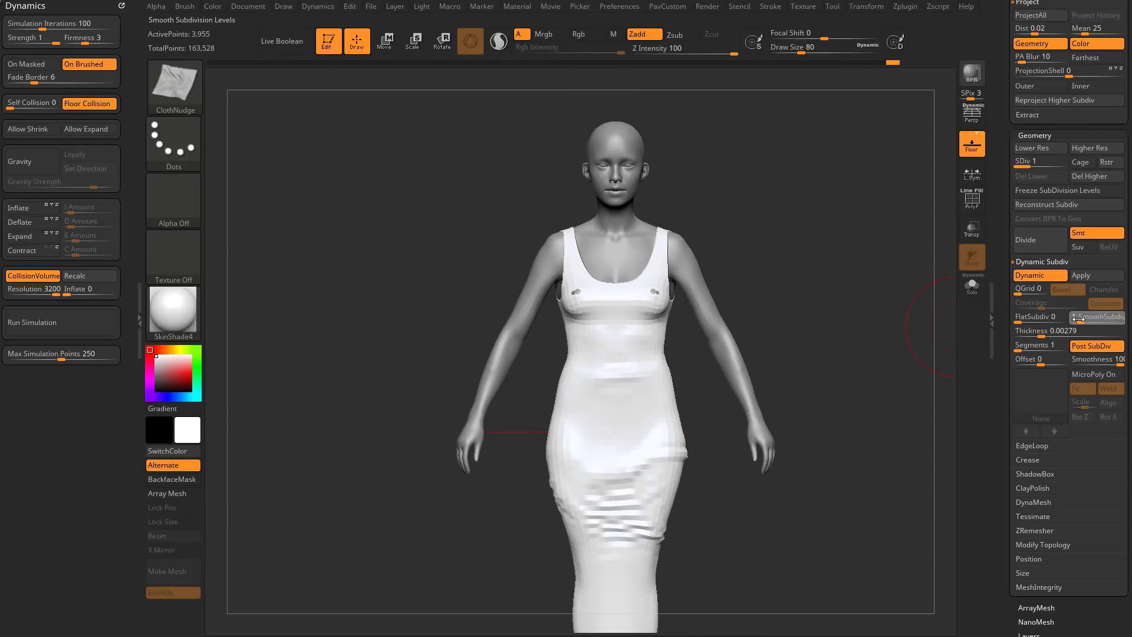
- Raise SmoothSubdiv for a smoother dress preview and switch to the MatCap Gray material
left_click_drag(823, 366, 661, 377)
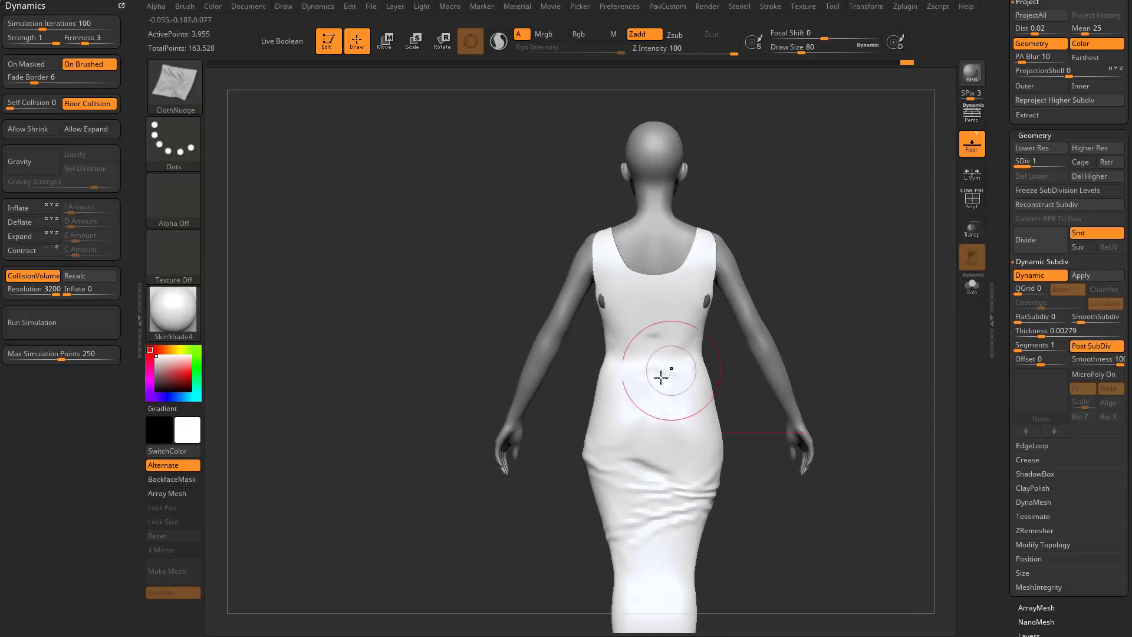
left_click(173, 312)
left_click(925, 334)
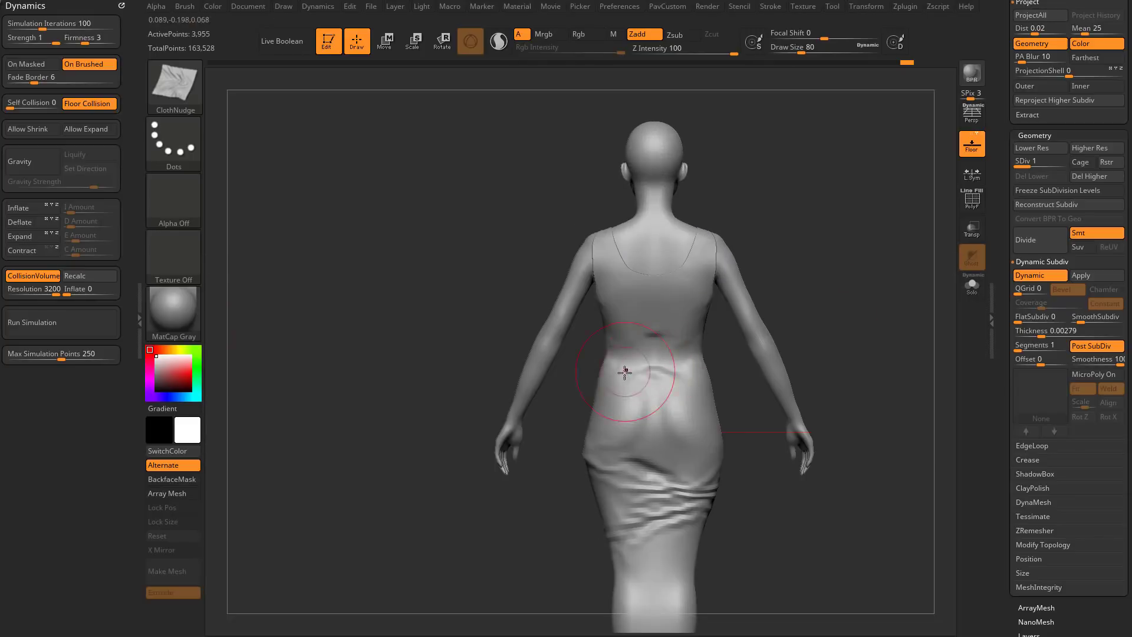
- Mask a band around the dress waist, soften its edges, and invert the mask to leave only the waist free
mouse_move(824, 300)
left_mouse_down()
mouse_move(889, 306)
mouse_move(824, 302)
mouse_move(722, 330)
left_mouse_up()
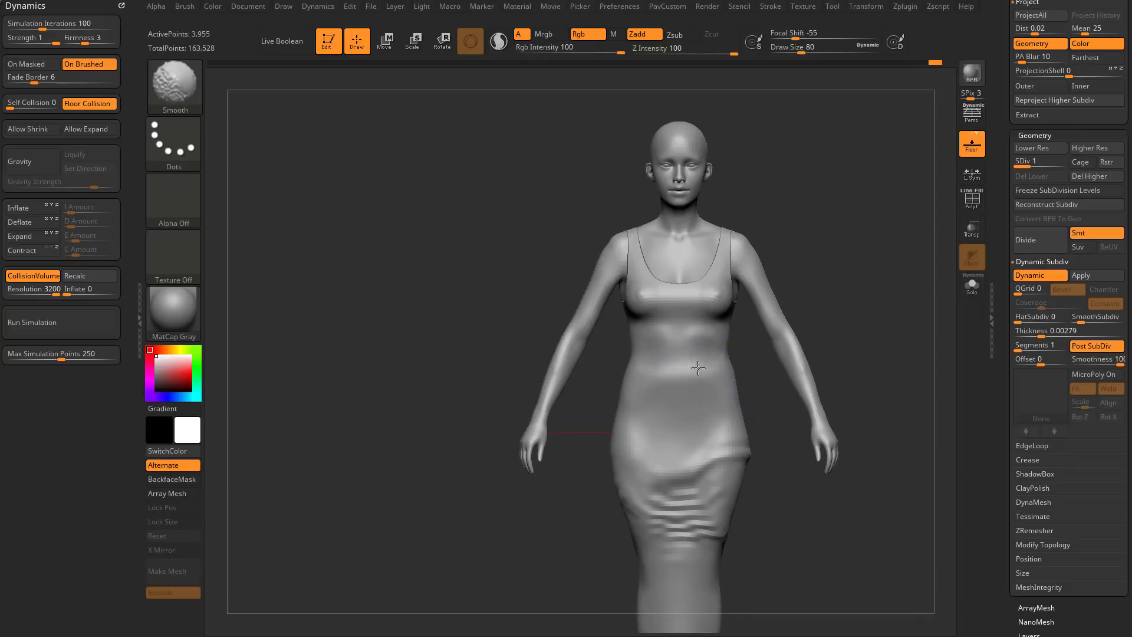
mouse_move(882, 321)
left_mouse_down()
mouse_move(770, 334)
mouse_move(943, 294)
left_mouse_up()
left_click_drag(817, 341, 849, 336, "shift")
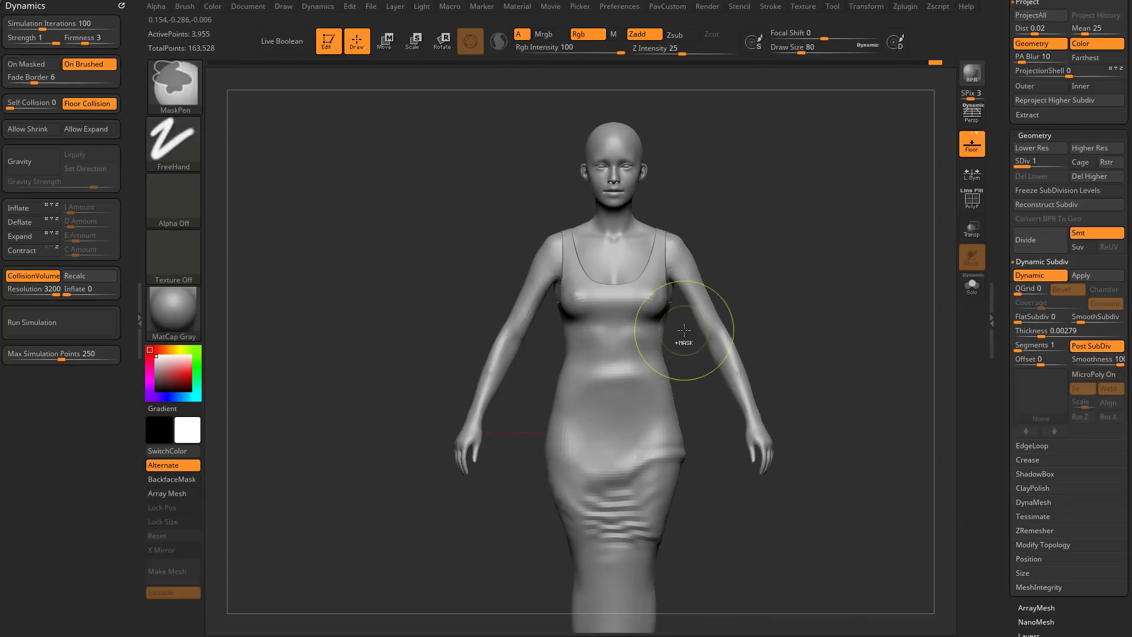
left_click_drag(685, 329, 537, 416, "ctrl")
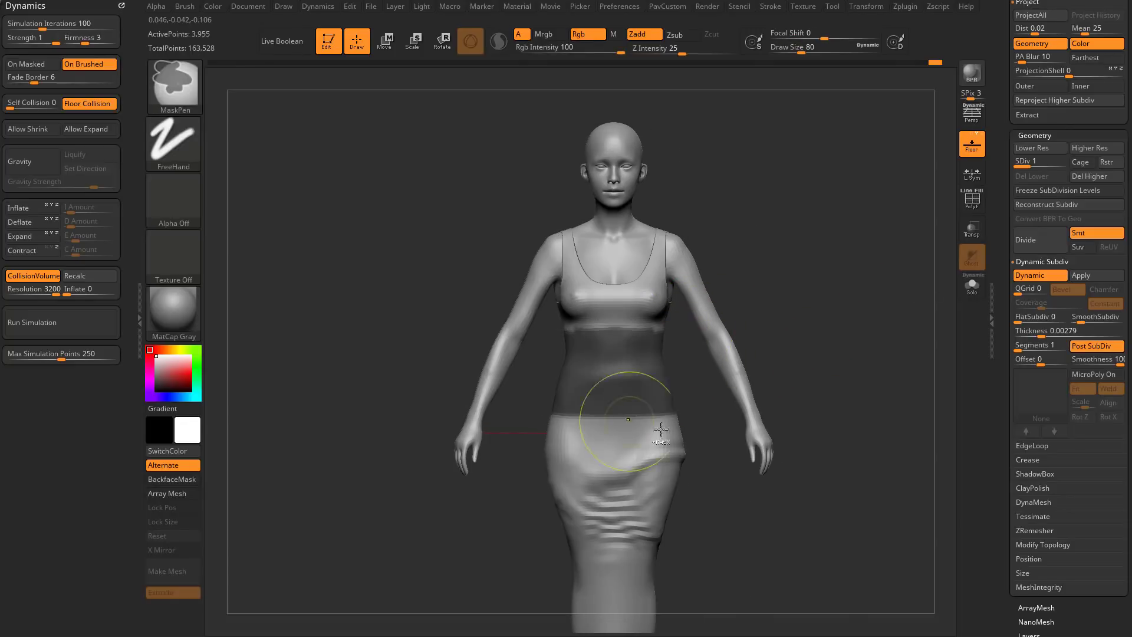
left_click(630, 383, "ctrl")
left_click(632, 382, "ctrl")
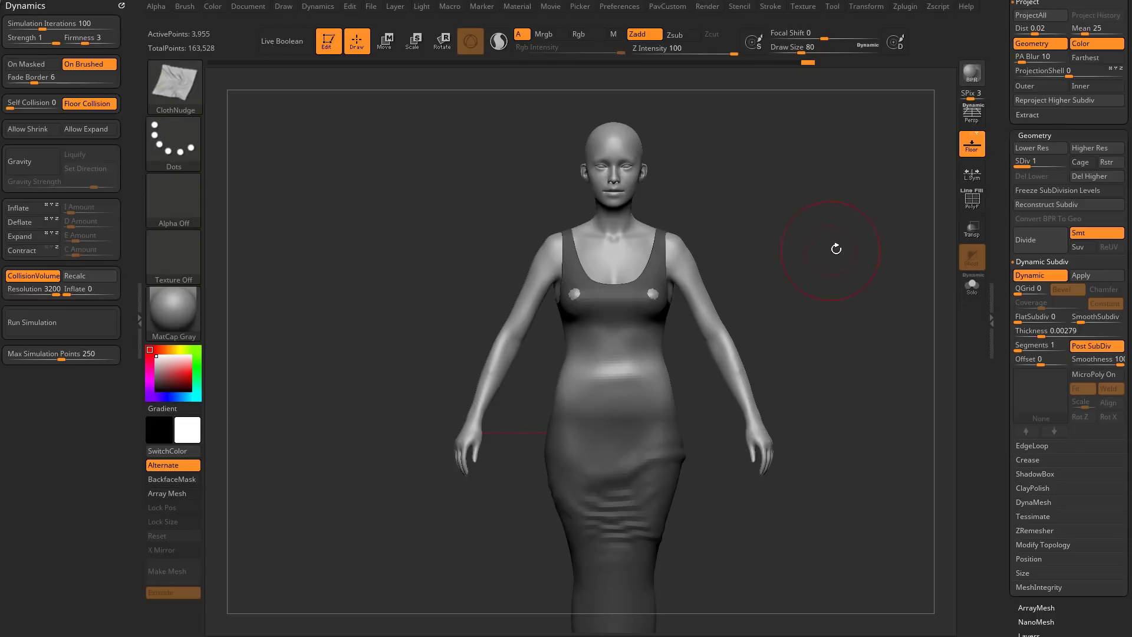
mouse_move(833, 245)
left_mouse_down("alt")
mouse_move(890, 209)
mouse_move(811, 237)
left_mouse_up("alt")
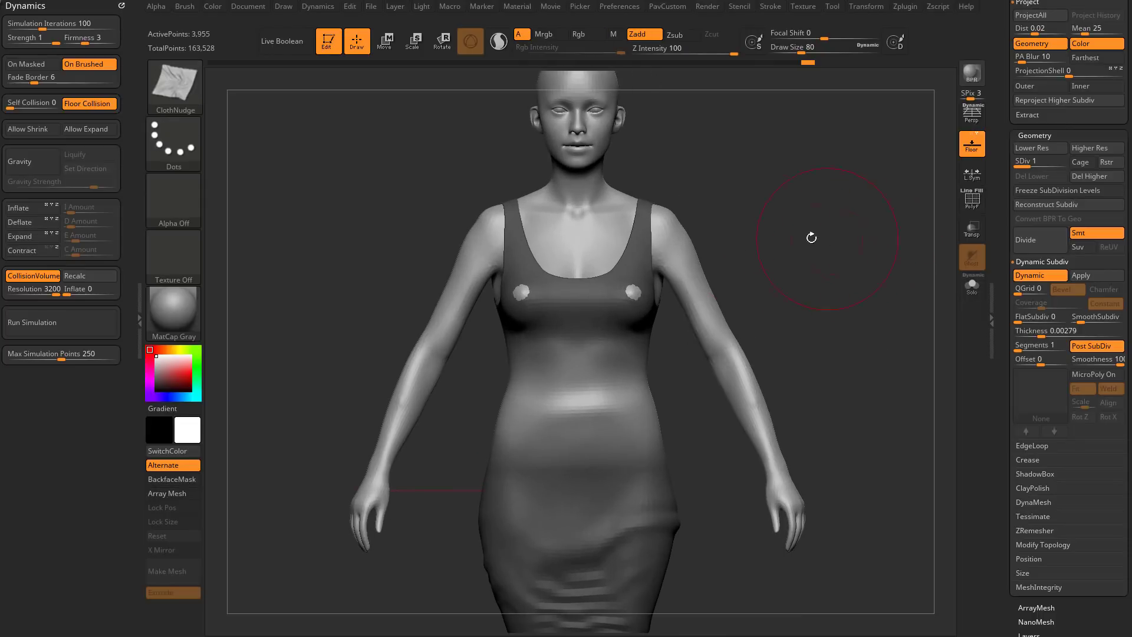
- Turn on Expand with an amount of 1 and run the cloth simulation on the unmasked waist
left_click(31, 235)
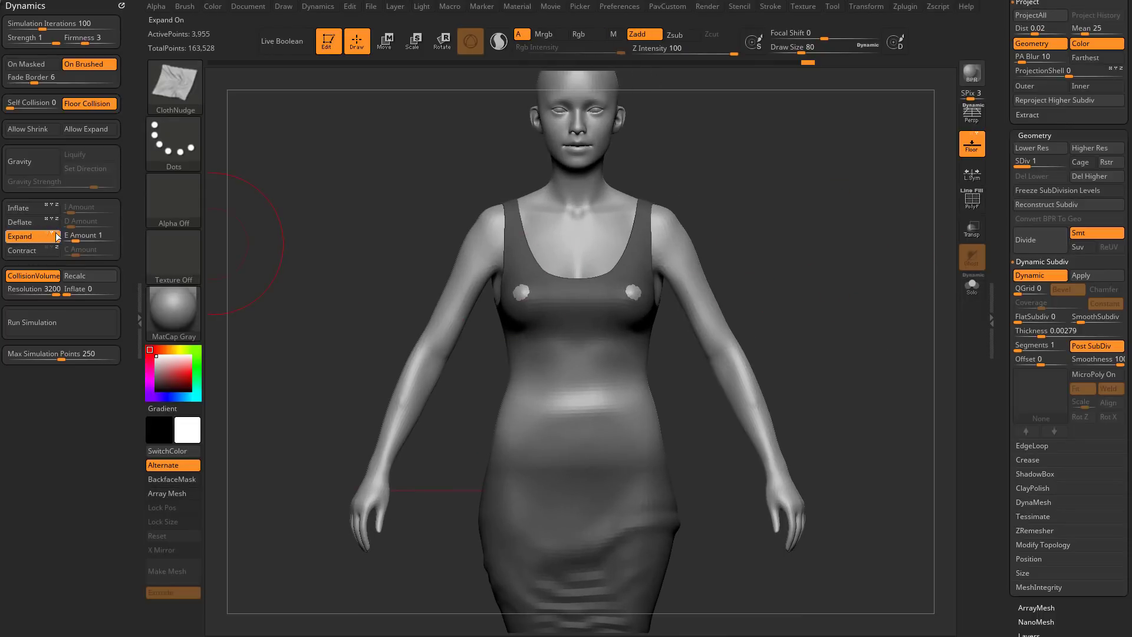
left_click_drag(806, 224, 719, 276)
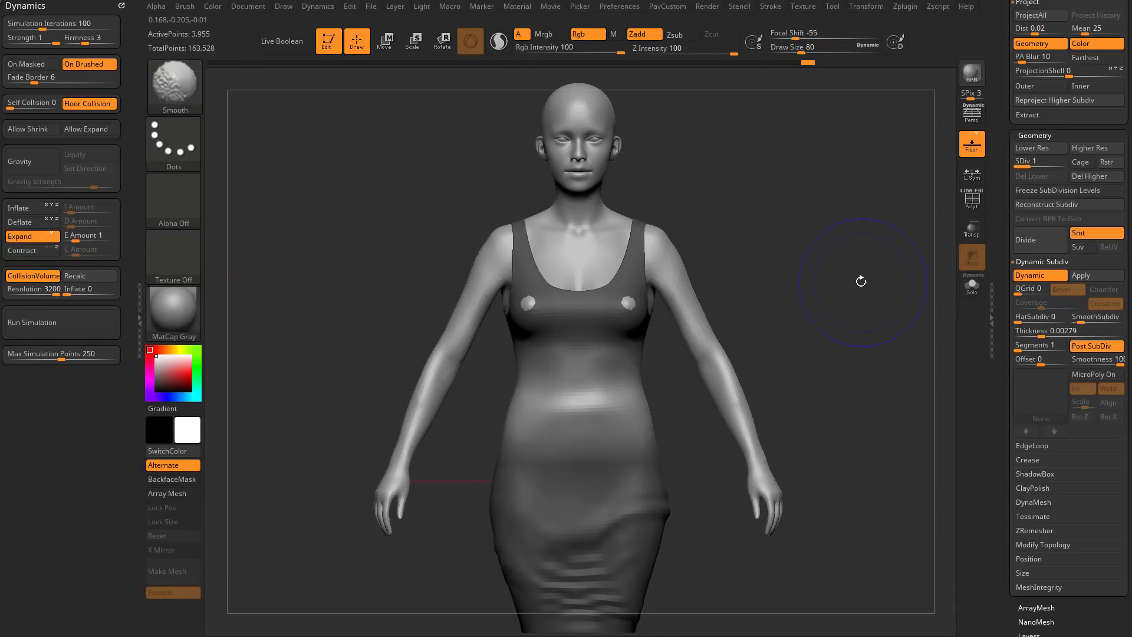
left_click(80, 322)
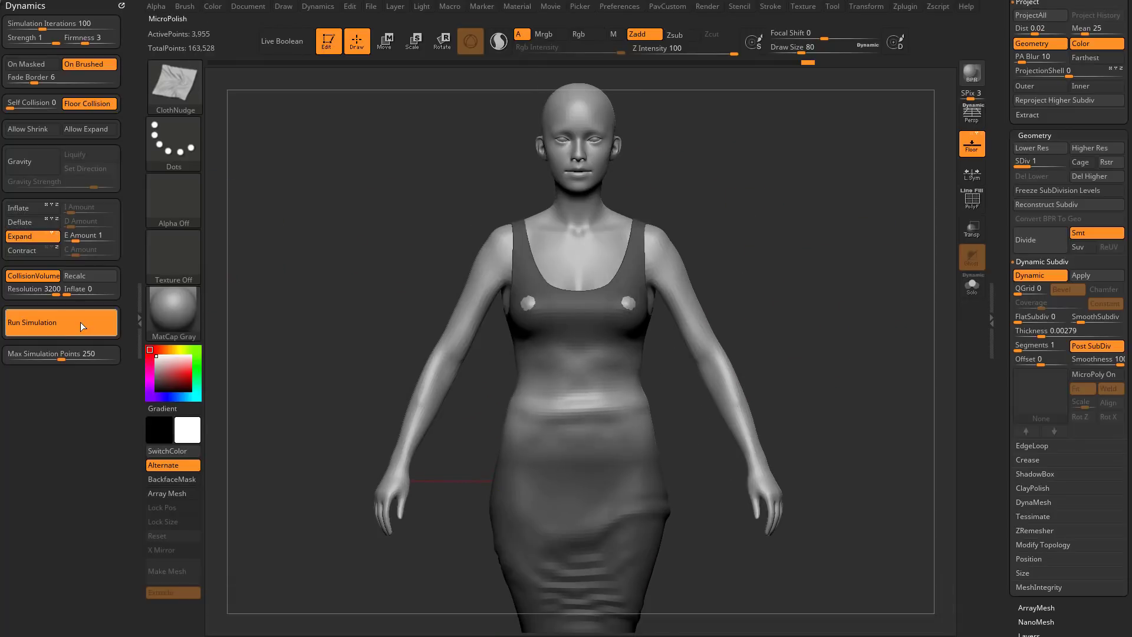
- Clear the mask, raise the dress to subdivision level 2, and nudge folds into the back of the waist
left_click_drag(784, 274, 744, 283)
key("s")
key("s")
left_click_drag(594, 379, 593, 379)
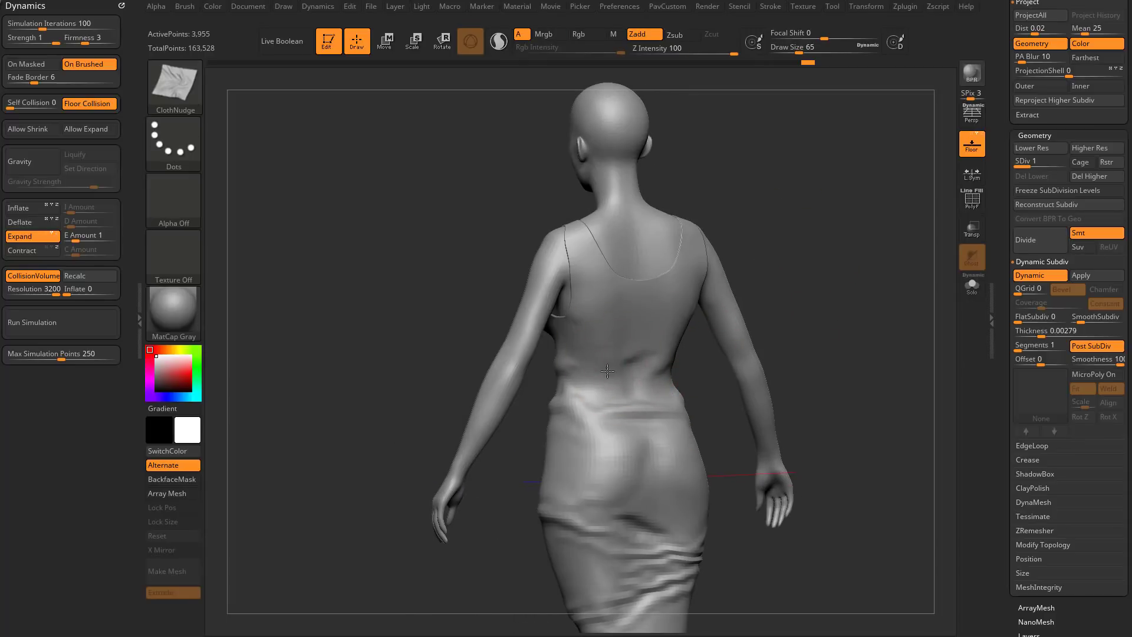
key("d")
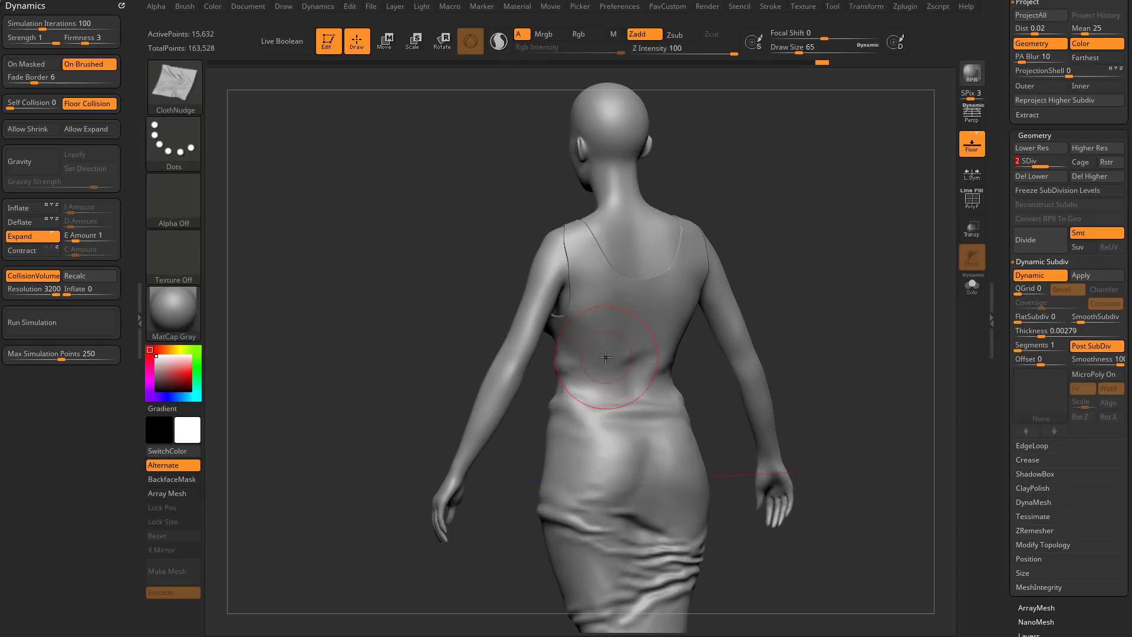
mouse_move(610, 366)
left_mouse_down()
mouse_move(649, 377)
mouse_move(602, 394)
mouse_move(623, 407)
left_mouse_up()
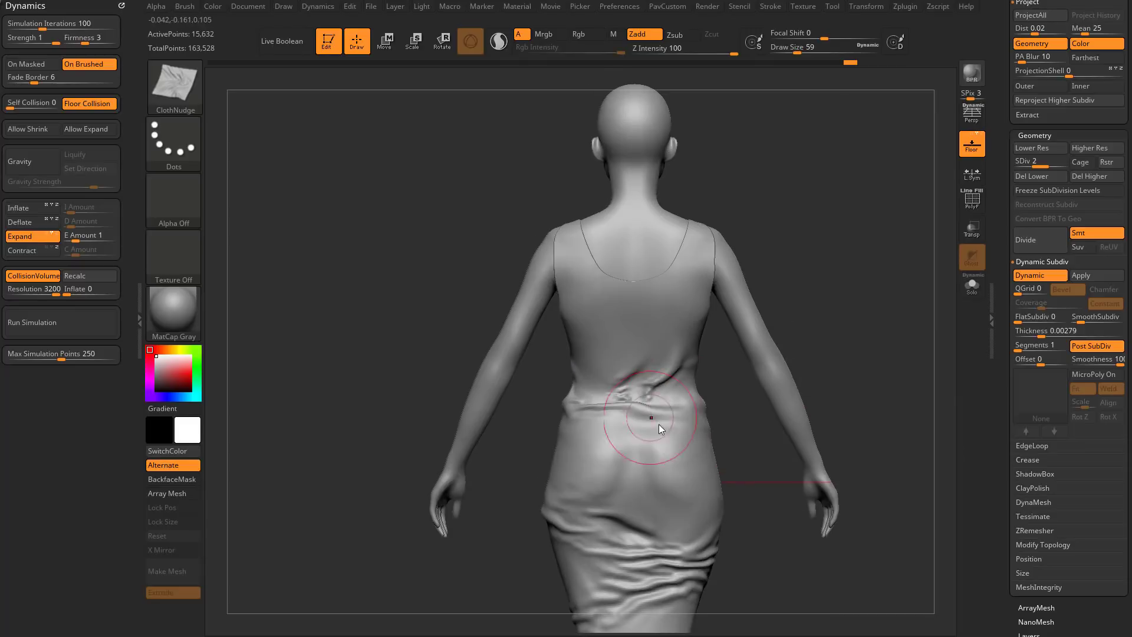
- Nudge folds across the front of the waist and hips with ClothNudge and smooth the harsh creases
left_click_drag(854, 318, 861, 303)
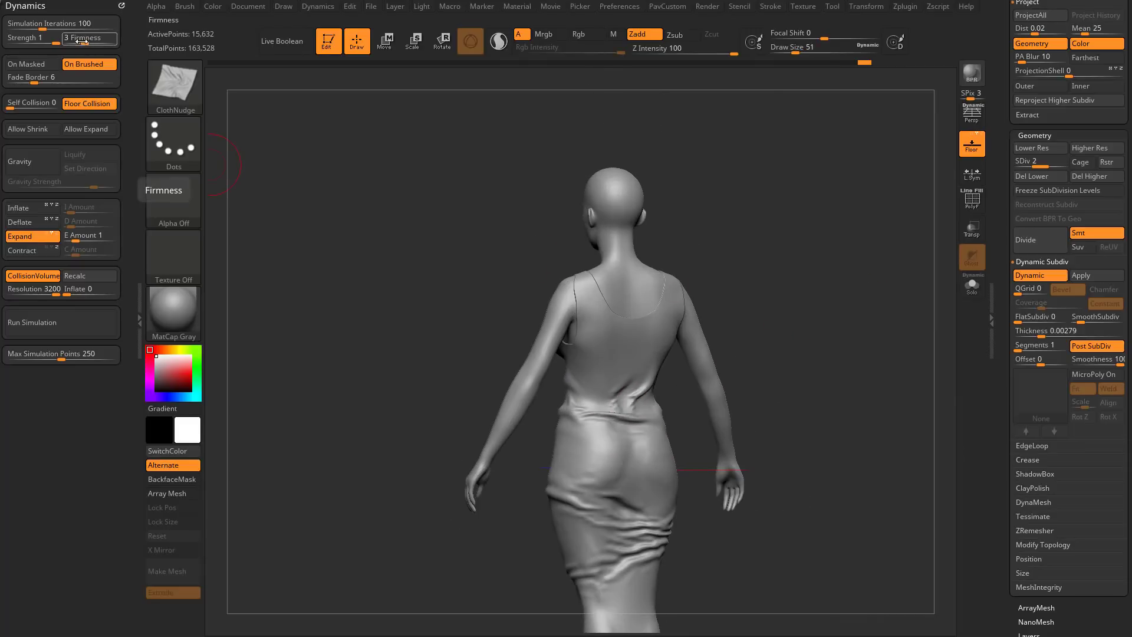
left_click_drag(725, 262, 931, 259)
left_click_drag(819, 330, 819, 304, "alt")
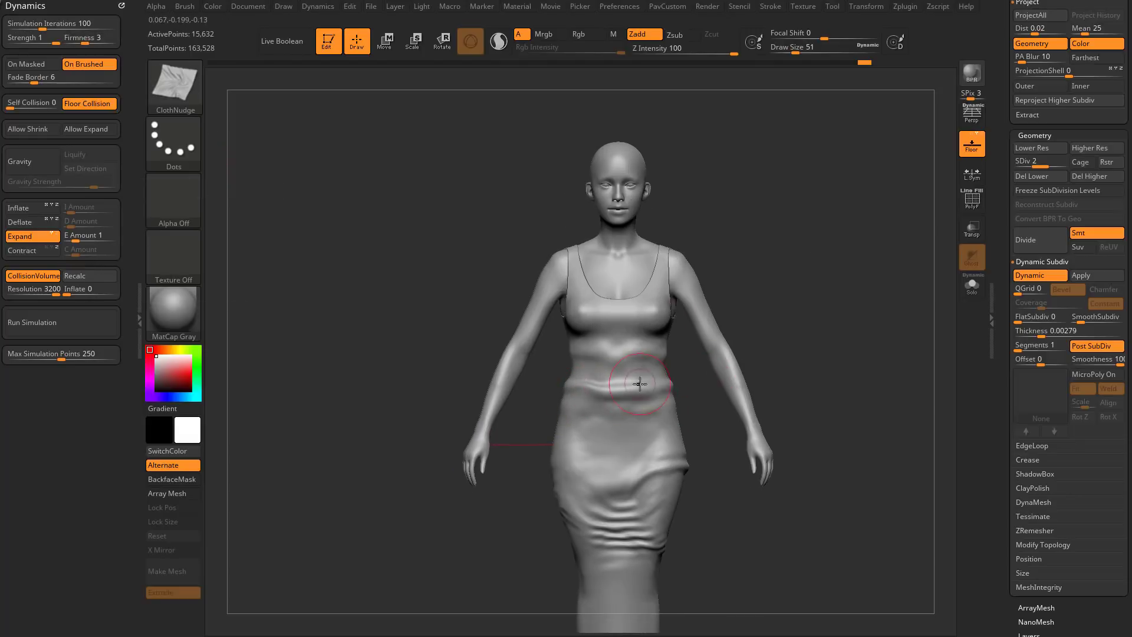
mouse_move(613, 394)
left_mouse_down("shift")
mouse_move(636, 371)
mouse_move(596, 368)
mouse_move(636, 353)
left_mouse_up("shift")
key("ctrl+z")
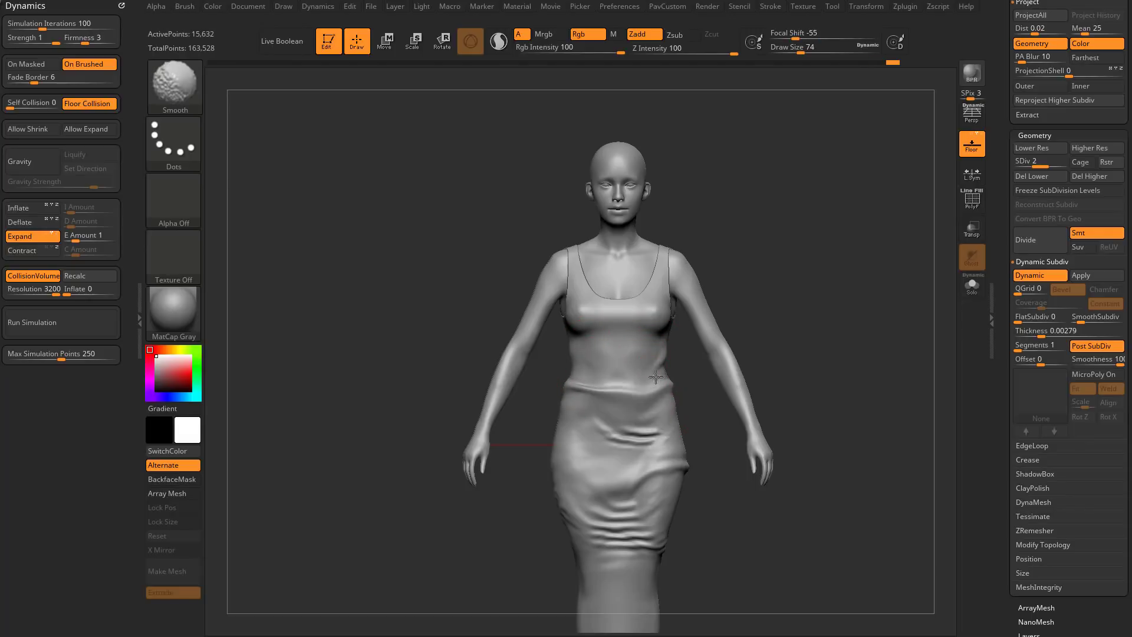
mouse_move(636, 399)
left_mouse_down("shift")
mouse_move(607, 389)
mouse_move(615, 398)
left_mouse_up("shift")
- Lower the dress to subdivision level 1 and rework the waist and lower-back folds with smoothing
left_click(1021, 162)
left_click_drag(829, 298, 748, 342)
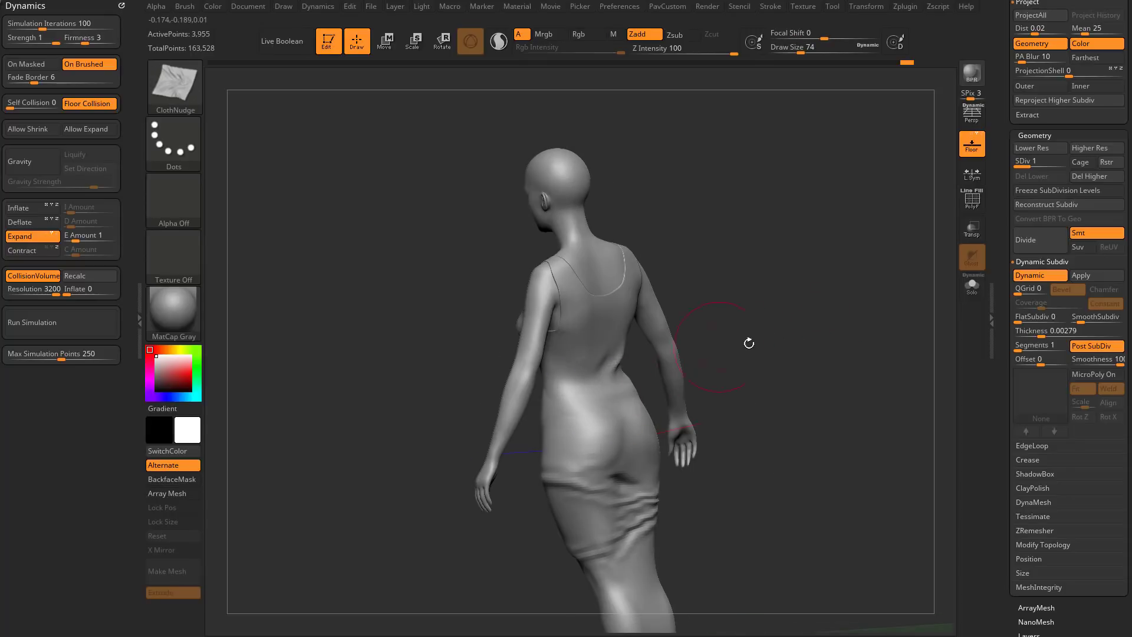
left_click_drag(606, 399, 639, 413, "shift")
- Switch the cloth dynamics from Expand to Contract with an amount of 1 and run the simulation on the dress
left_click_drag(755, 318, 852, 286)
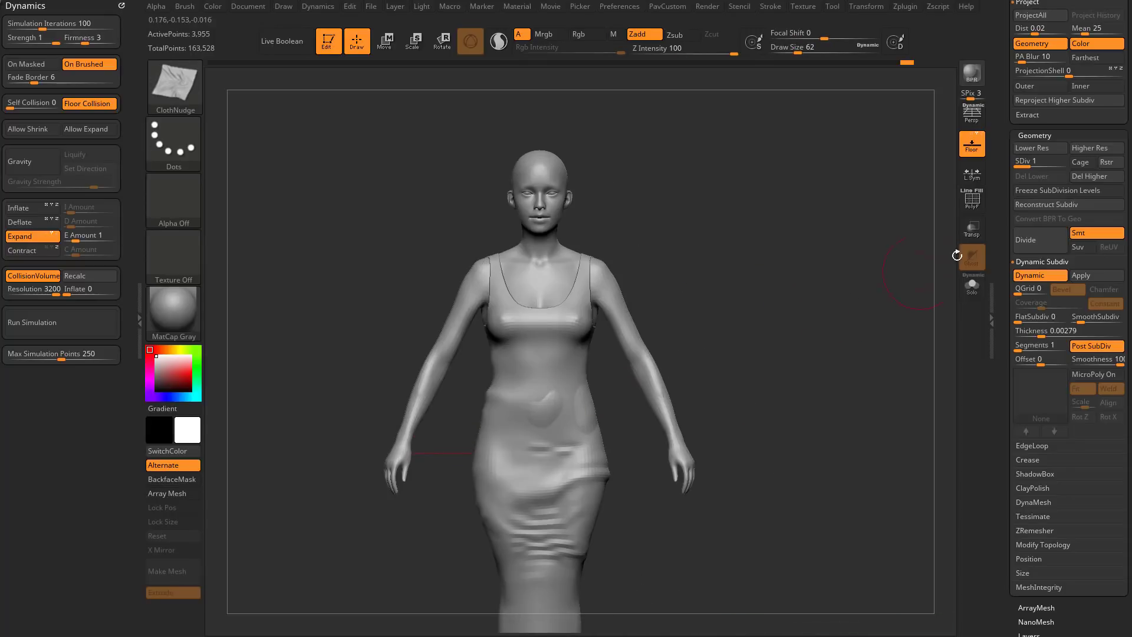
left_click(31, 252)
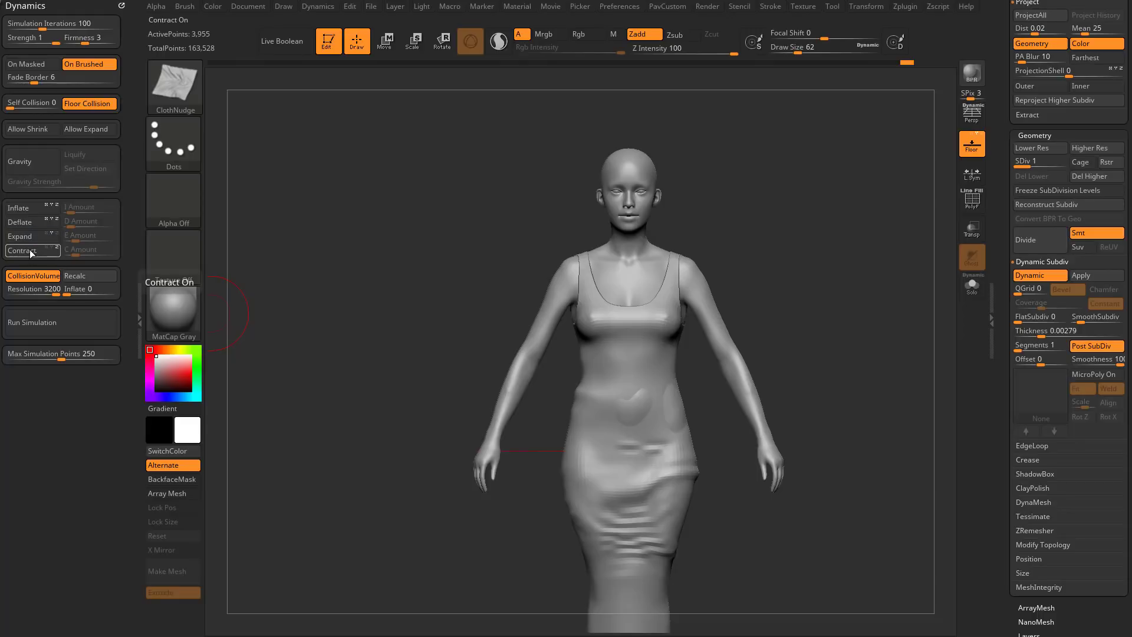
left_click(53, 323)
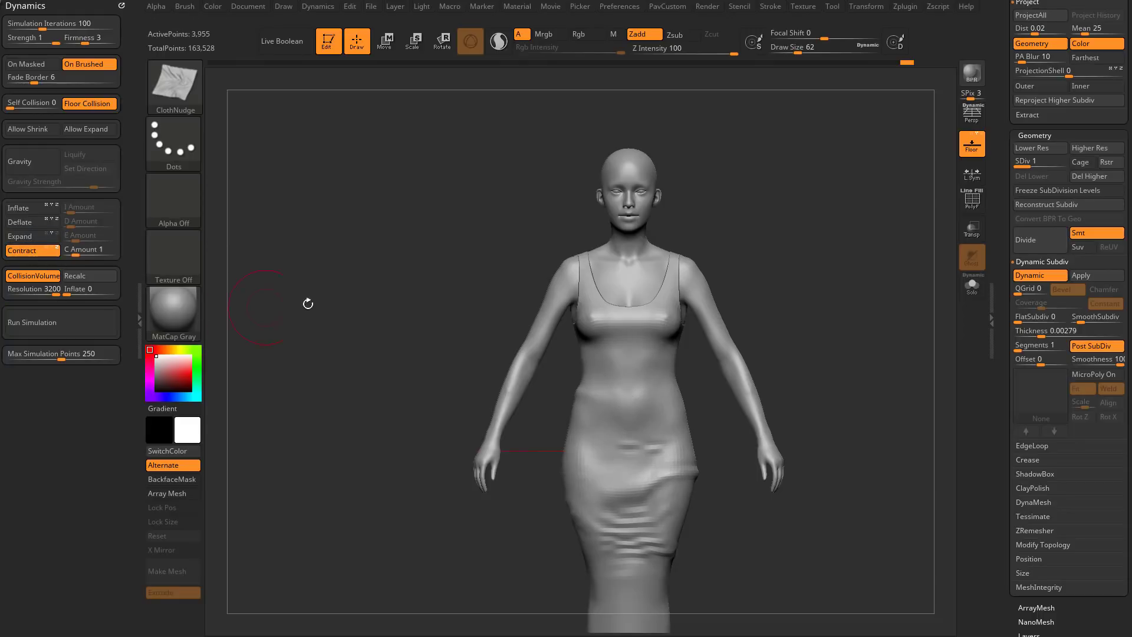
- Raise the dress to subdivision level 3 and soften its folds with the Polish By Features deformation
mouse_move(855, 303)
left_mouse_down()
mouse_move(732, 308)
mouse_move(845, 303)
mouse_move(837, 312)
left_mouse_up()
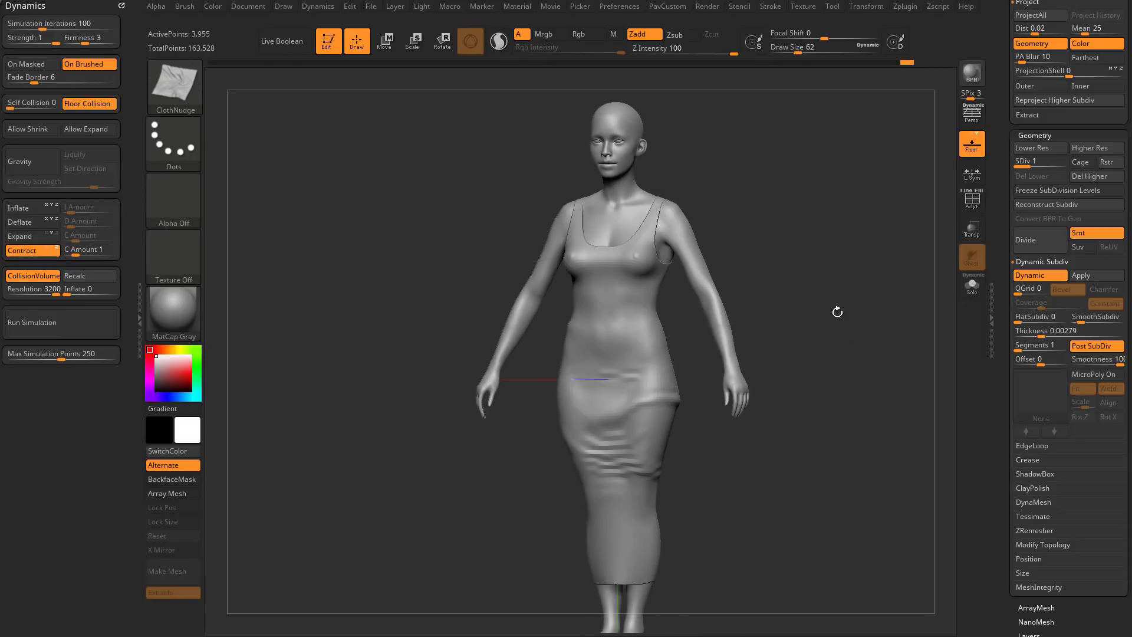
key("d")
key("d")
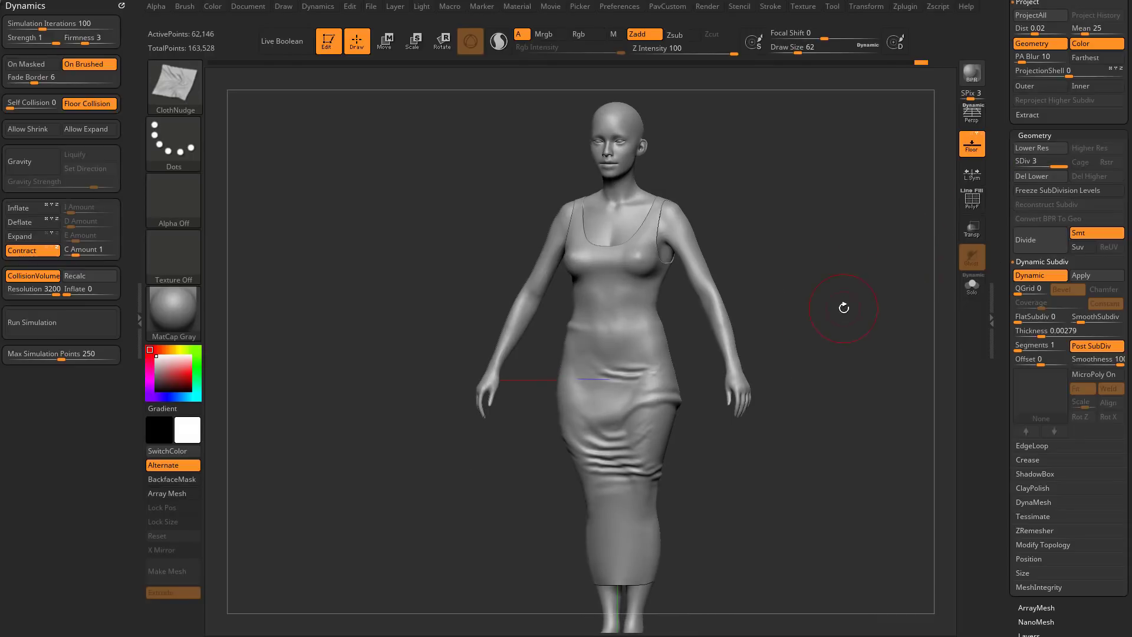
scroll(1036, 295, "down", 10)
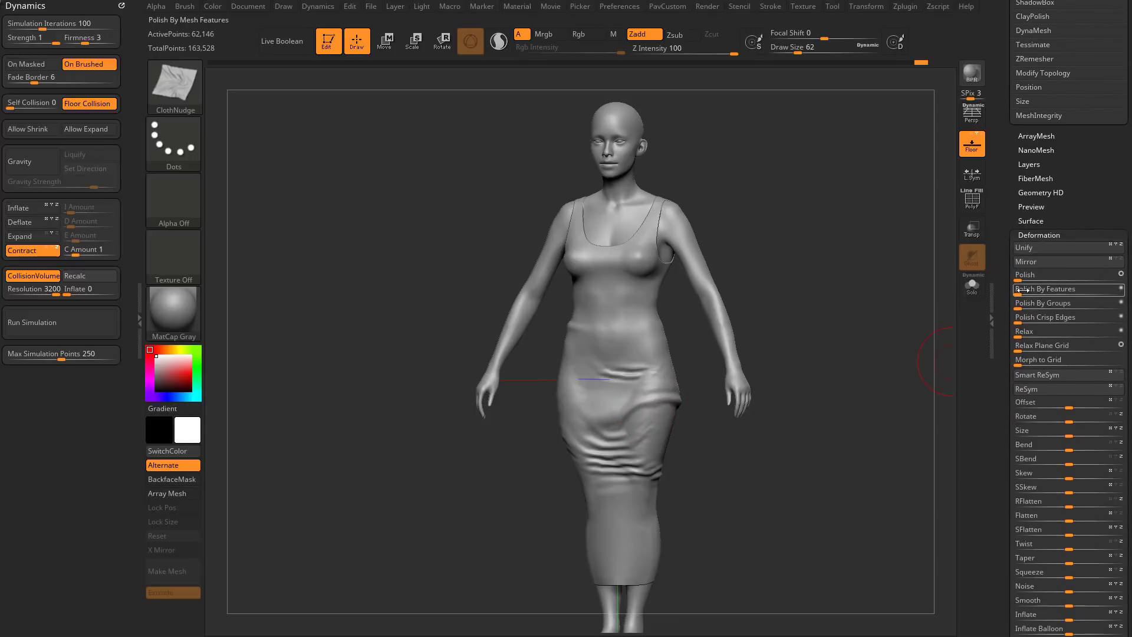
left_click(1022, 289)
left_click_drag(1023, 289, 1094, 290)
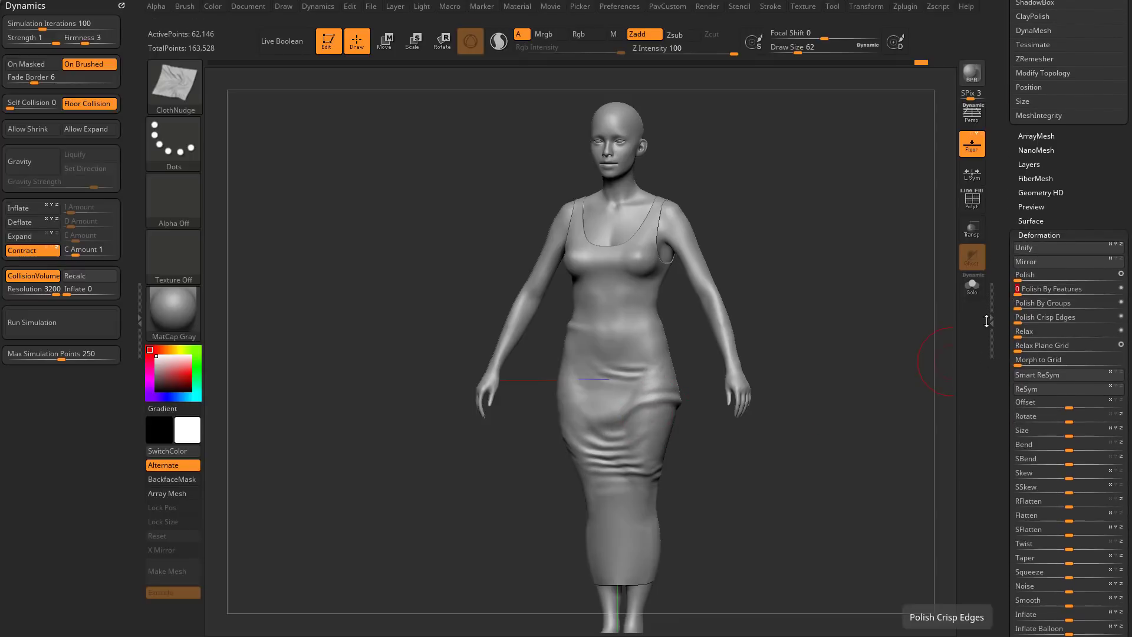
left_click_drag(731, 438, 766, 437, "shift")
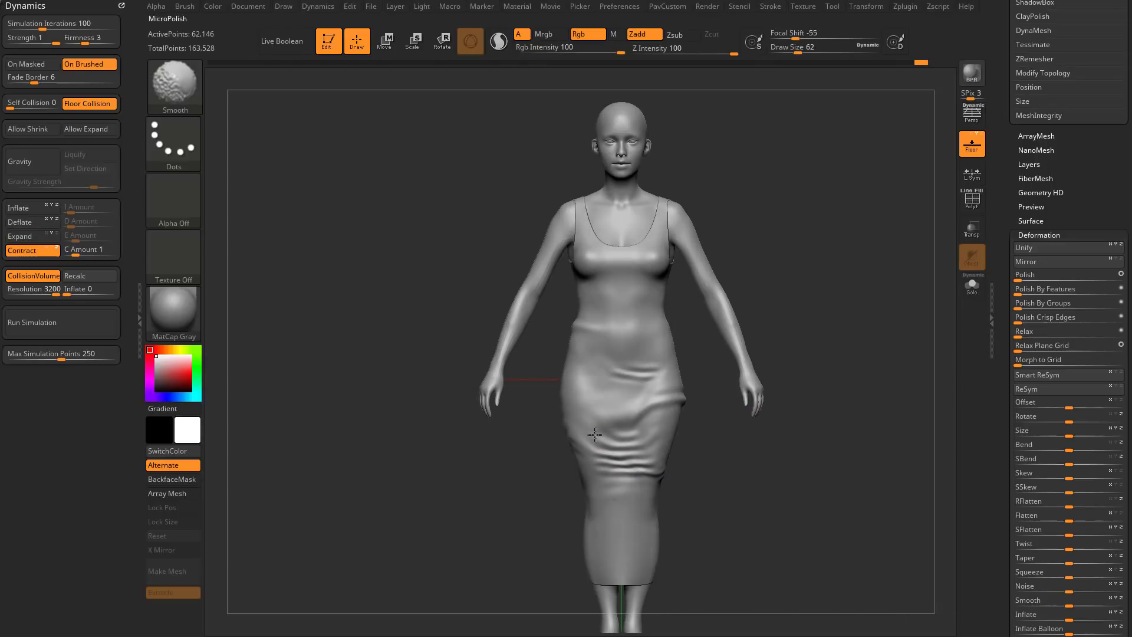
left_click_drag(731, 465, 657, 470)
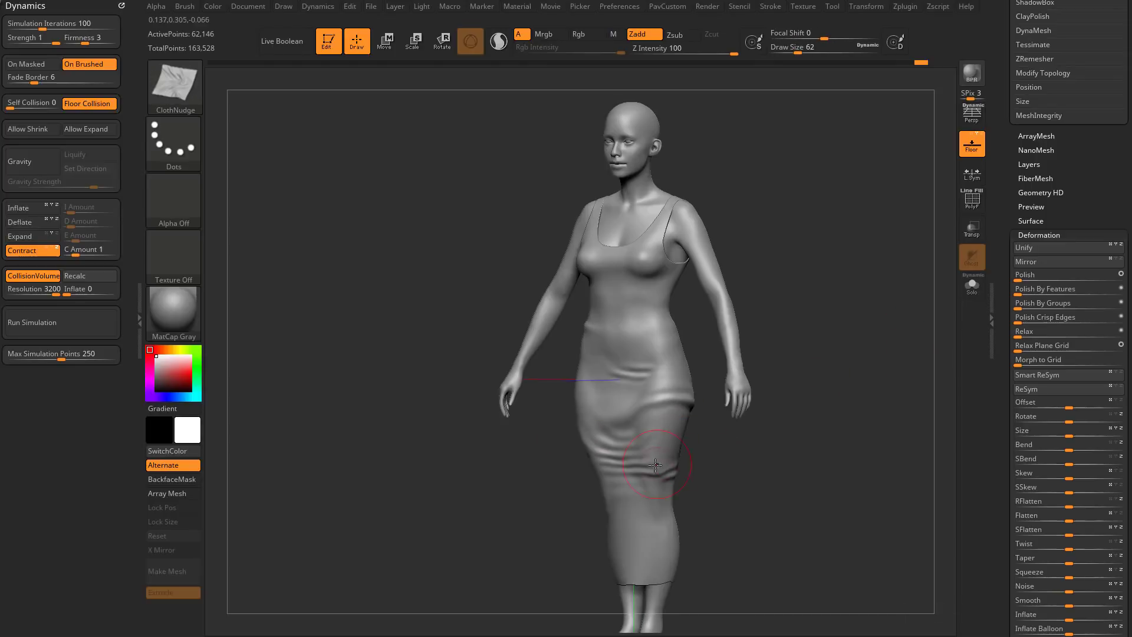